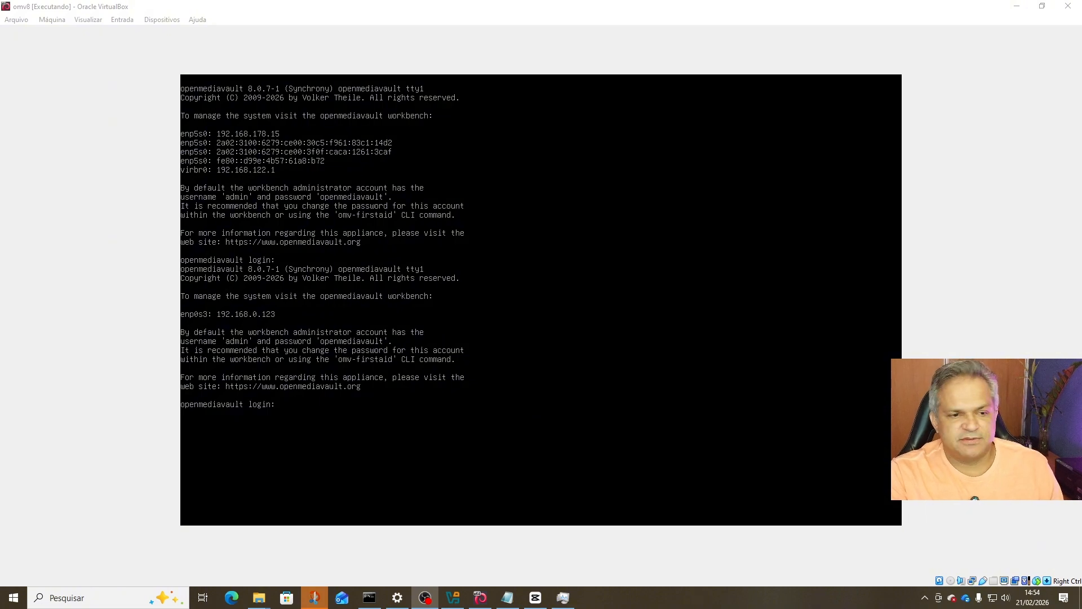
Launch Chrome and go to the openmediavault workbench at 192.168.0.123.
{"action": "left_click", "coordinate": [13, 597]}
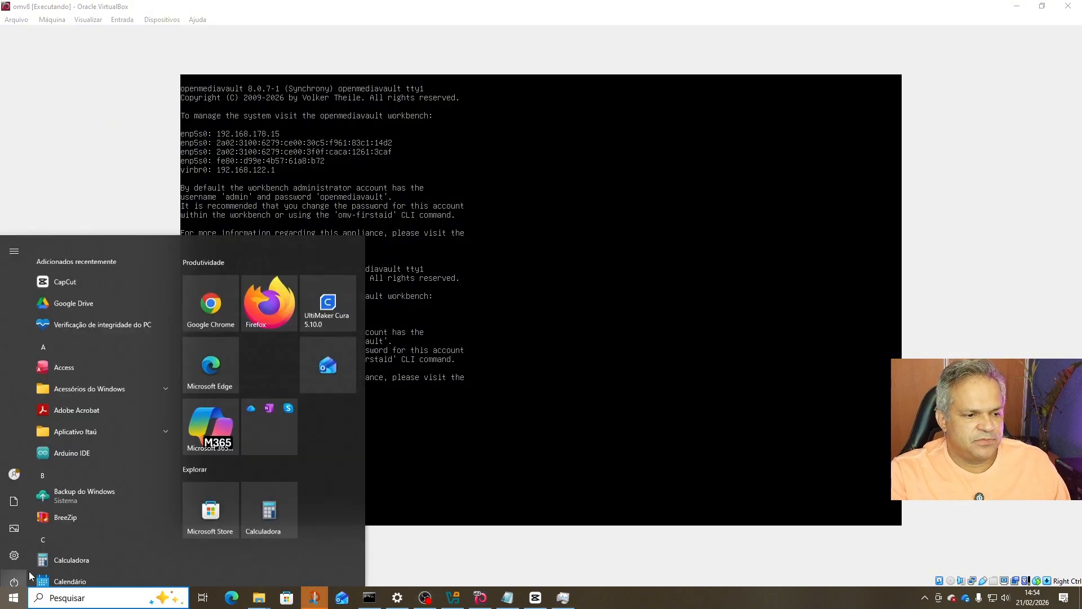
{"action": "left_click", "coordinate": [221, 307]}
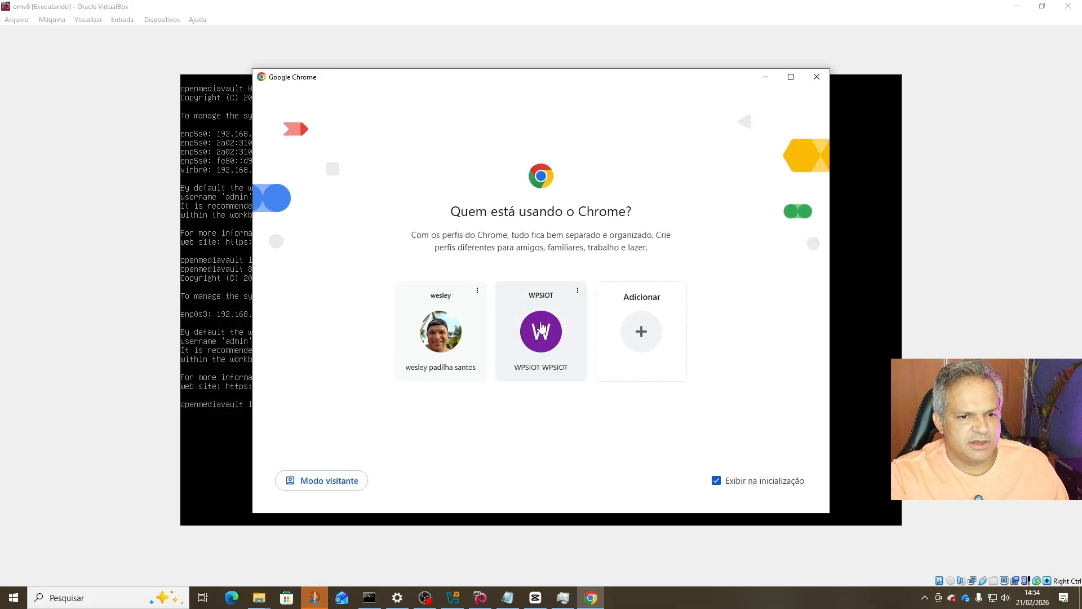
{"action": "left_click", "coordinate": [542, 328]}
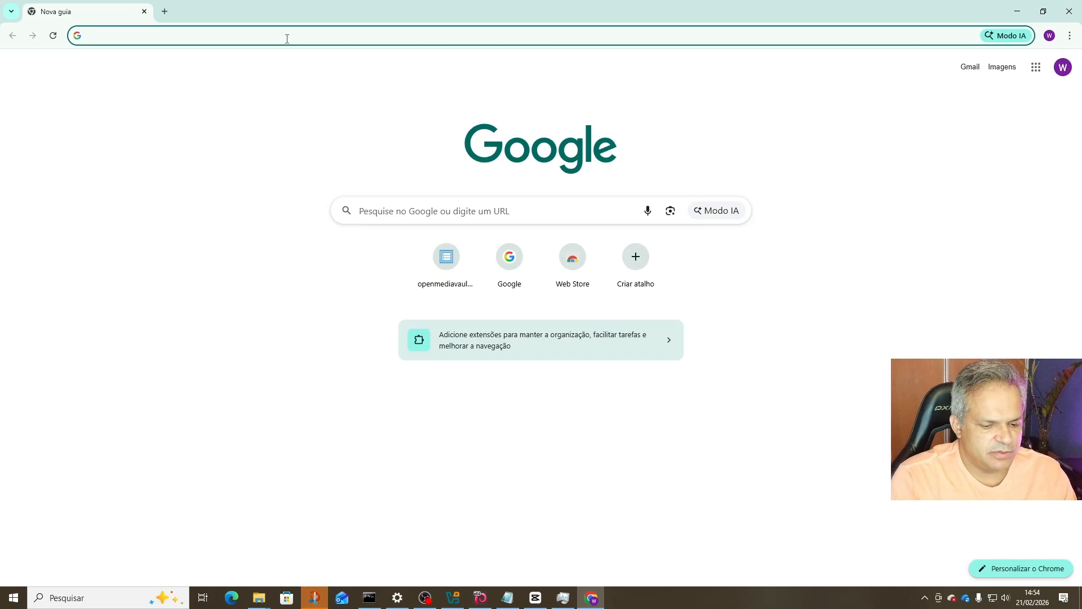
{"action": "type", "text": "192.168.0.123"}
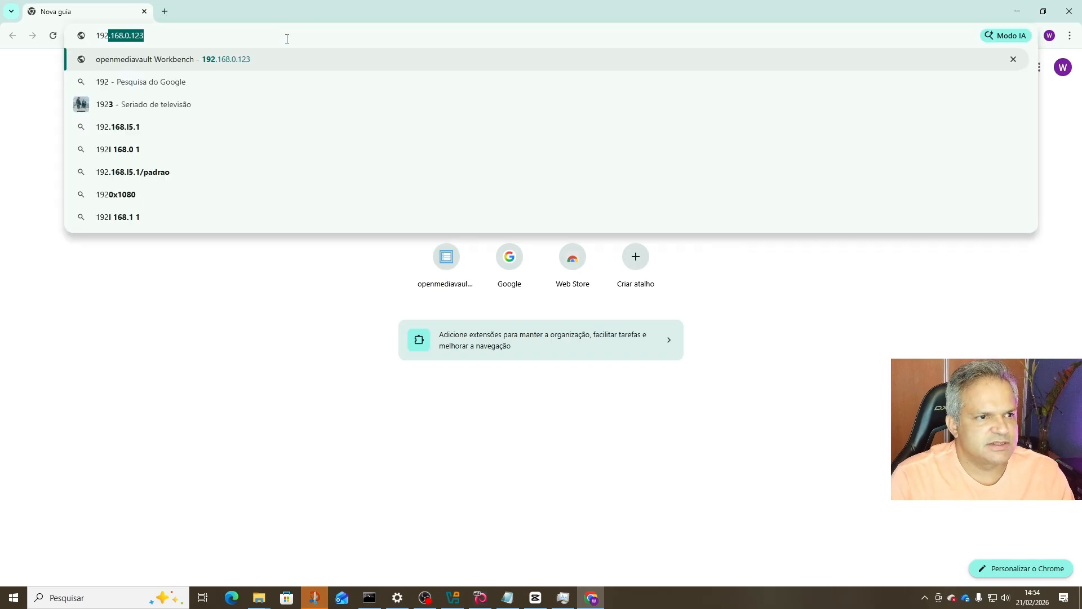
{"action": "key", "text": "Return"}
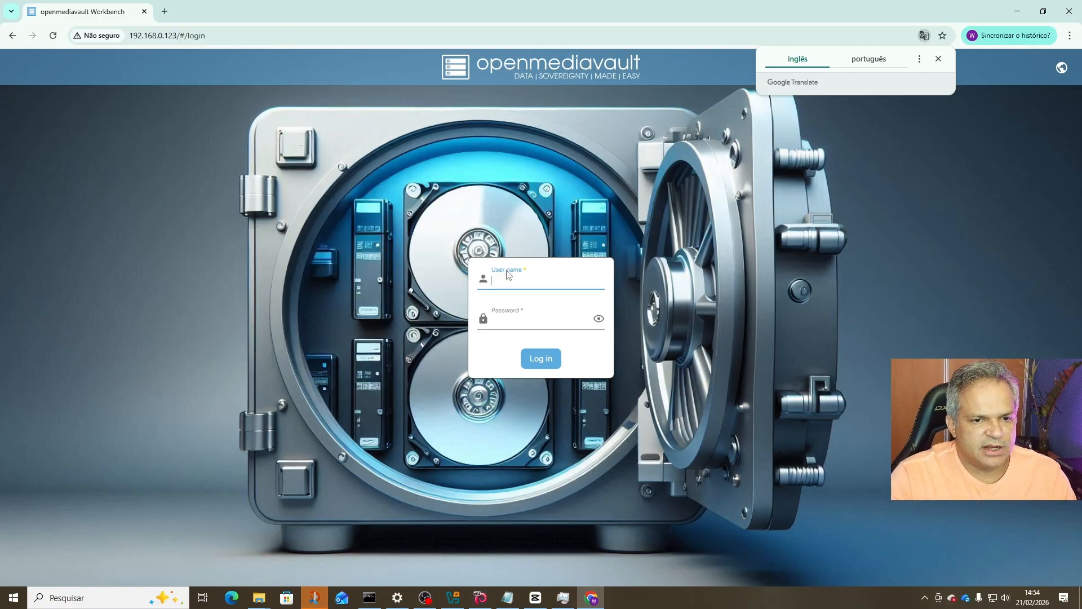
Enter the admin user name and password and submit the login.
{"action": "left_click", "coordinate": [510, 282]}
{"action": "type", "text": "admin"}
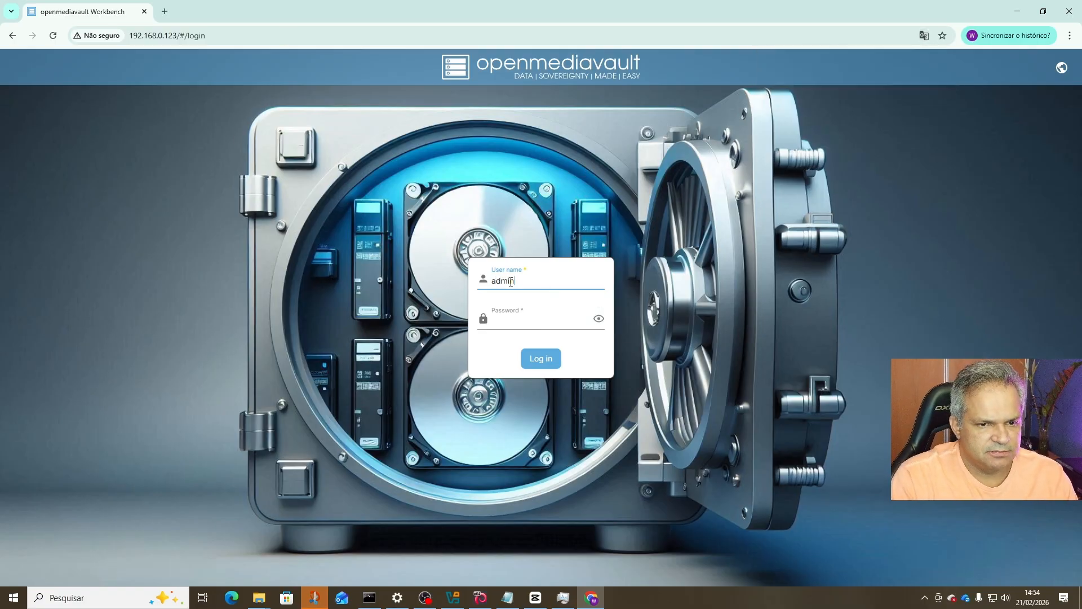
{"action": "key", "text": "Tab"}
{"action": "type", "text": "o"}
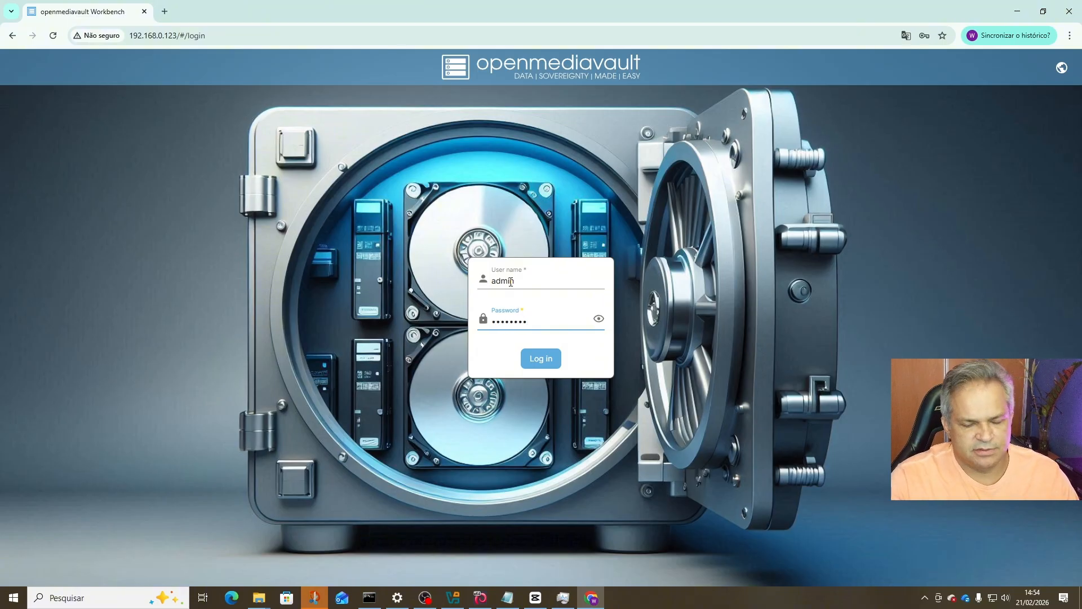
{"action": "left_click", "coordinate": [536, 361]}
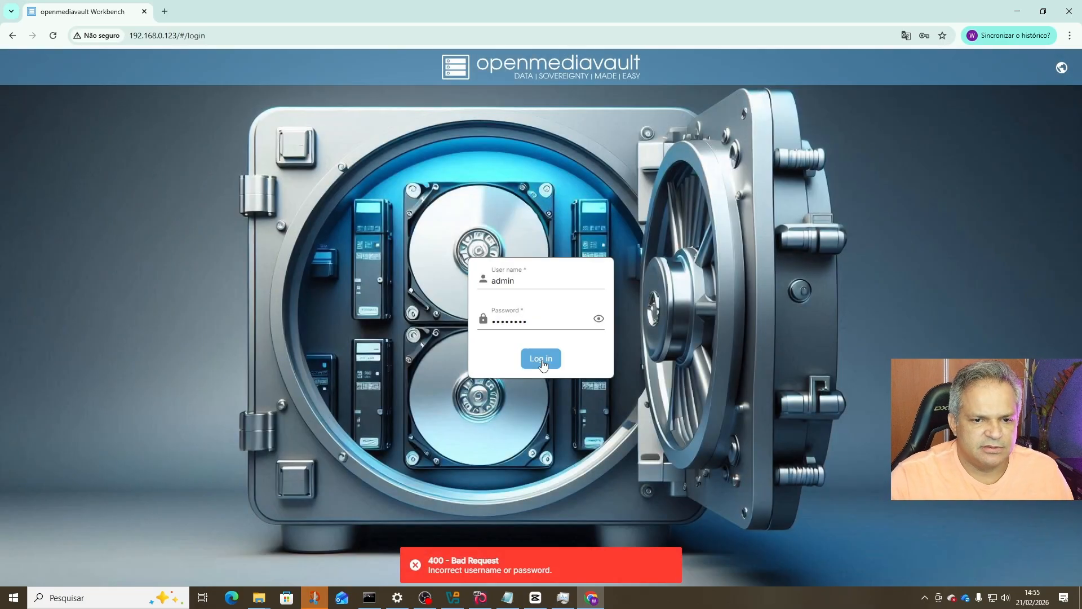
After the rejected login, check the VM console for the default credentials and retype the password.
{"action": "left_click_drag", "start_coordinate": [575, 321], "coordinate": [453, 328]}
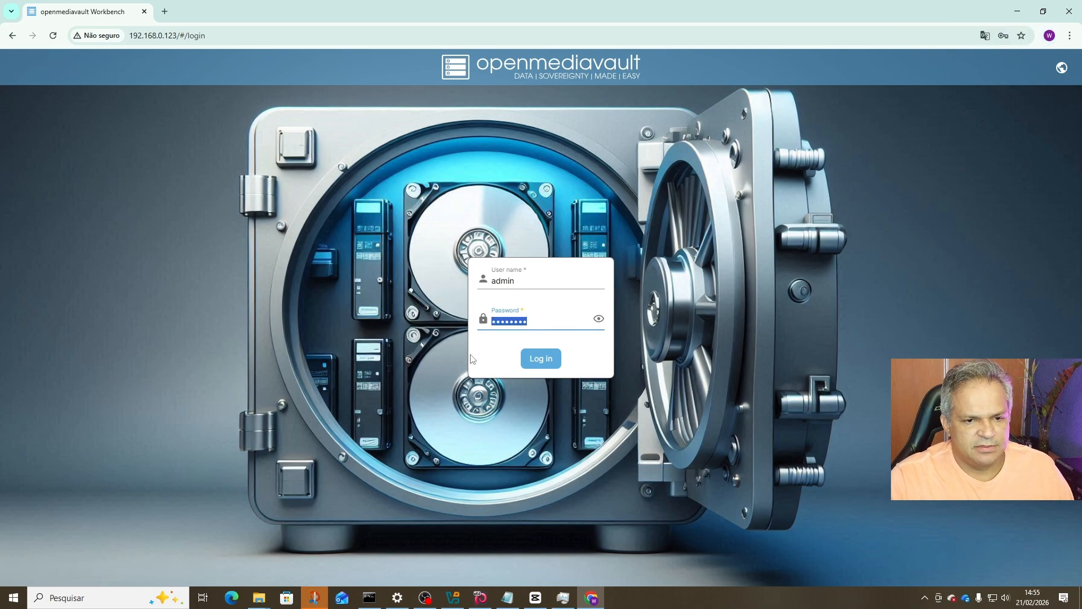
{"action": "left_click", "coordinate": [369, 598]}
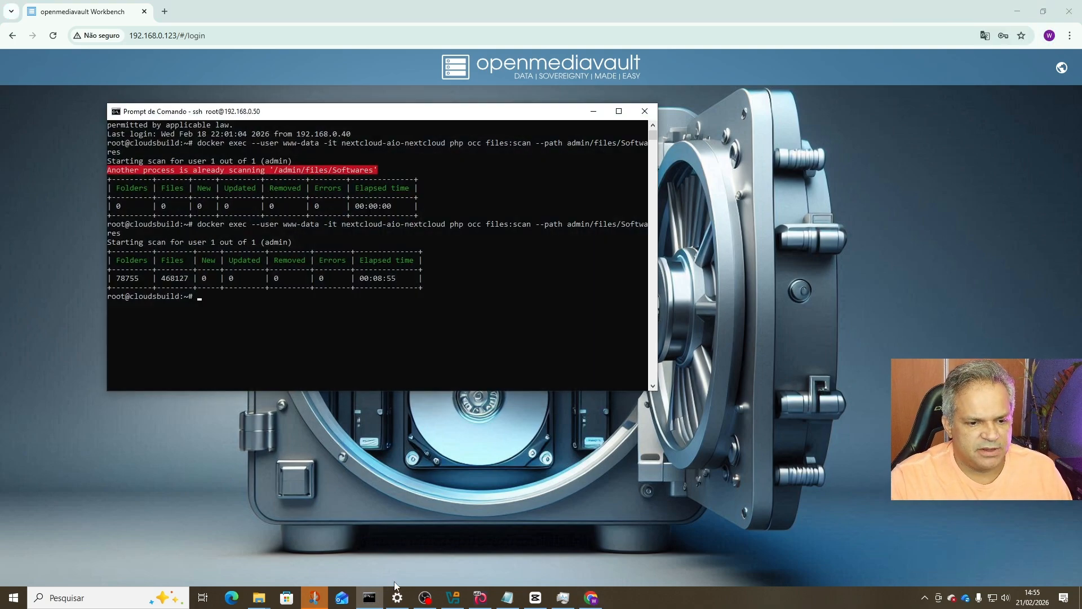
{"action": "left_click", "coordinate": [369, 597]}
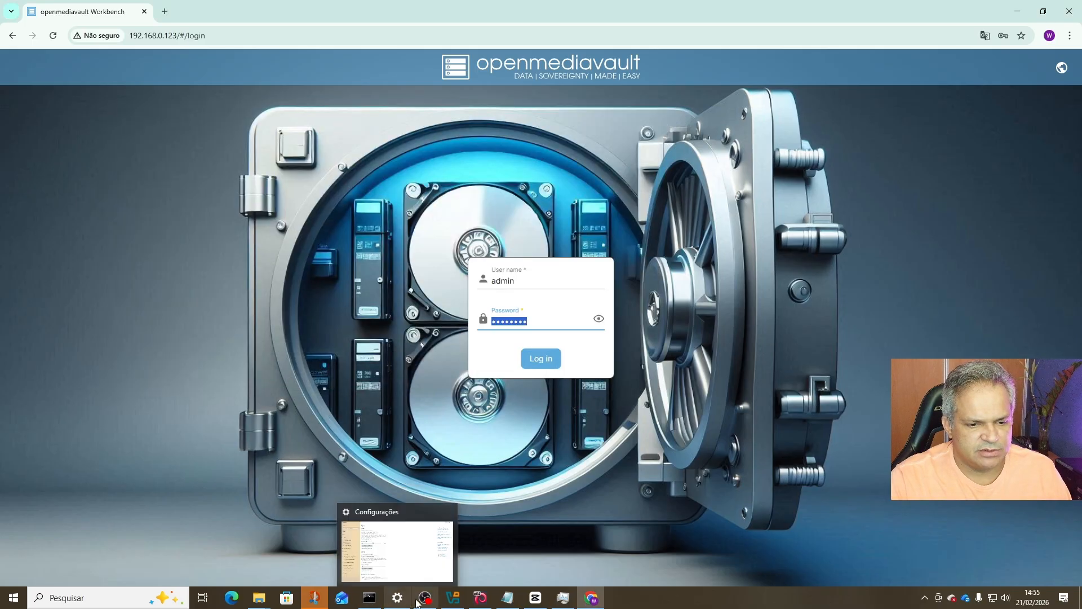
{"action": "left_click", "coordinate": [453, 597]}
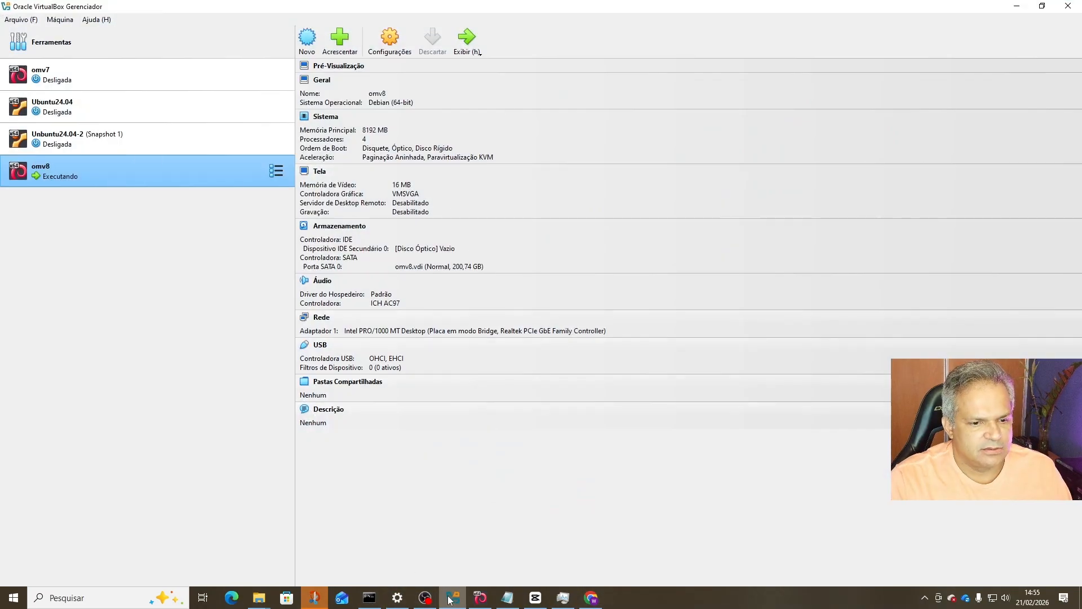
{"action": "left_click", "coordinate": [480, 597]}
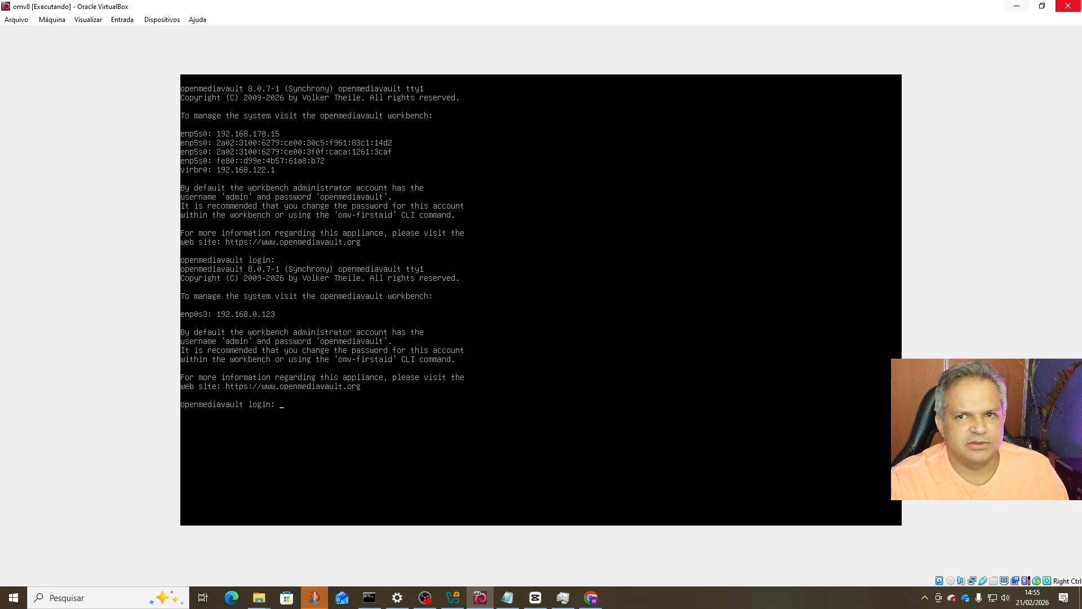
{"action": "left_click", "coordinate": [1017, 5]}
{"action": "left_click", "coordinate": [1017, 5]}
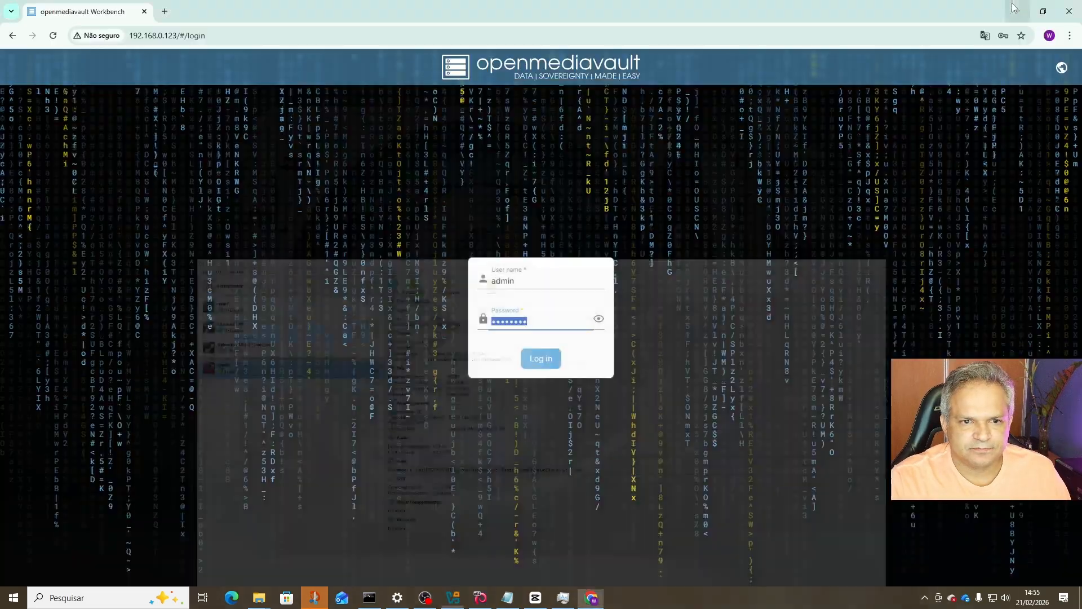
{"action": "type", "text": "open"}
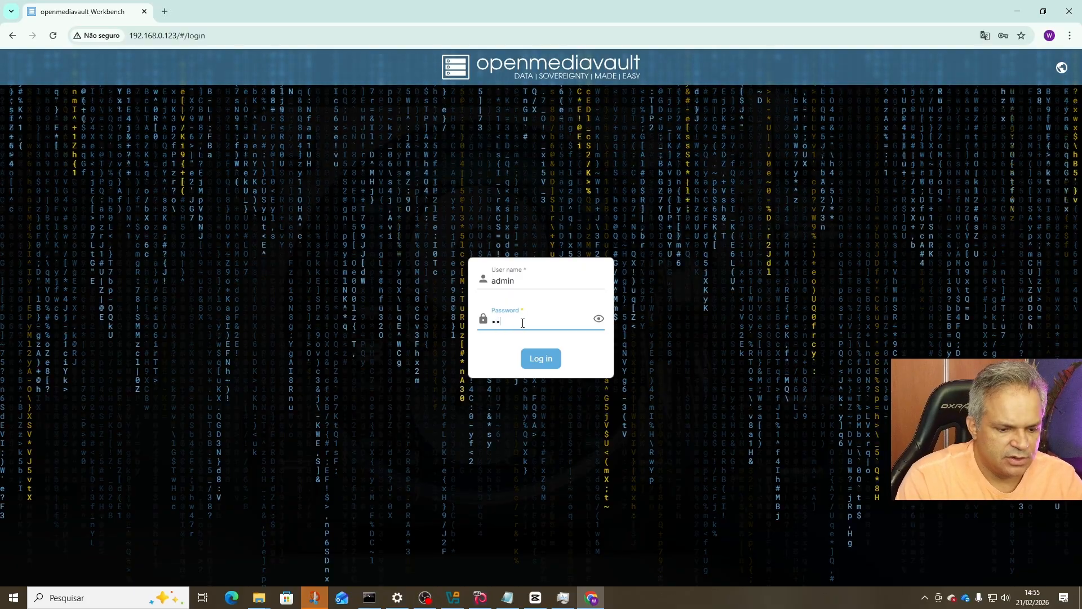
{"action": "type", "text": "mediavau"}
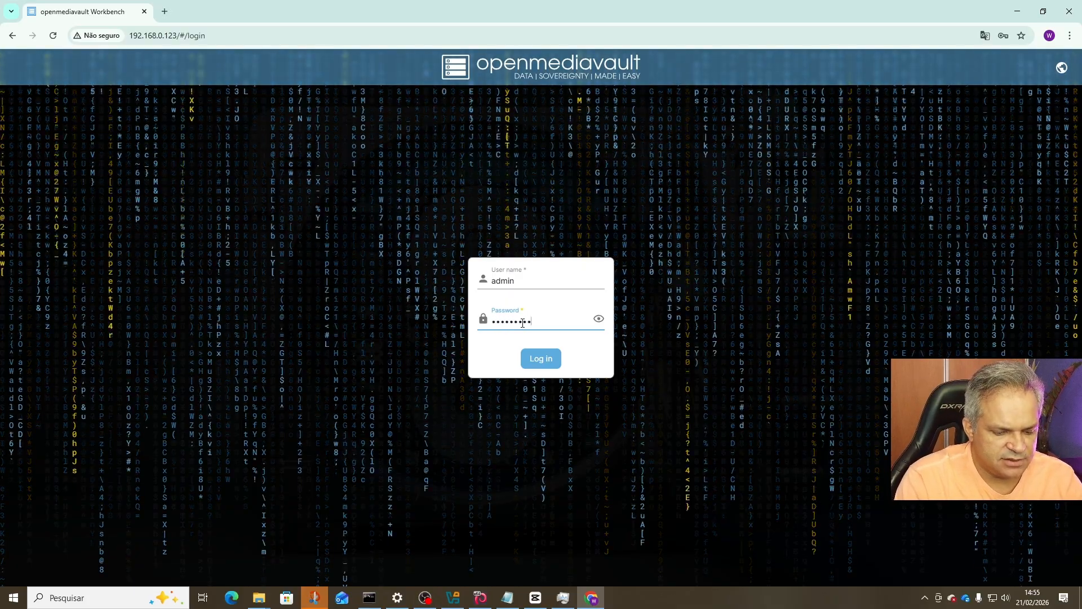
{"action": "type", "text": "lt"}
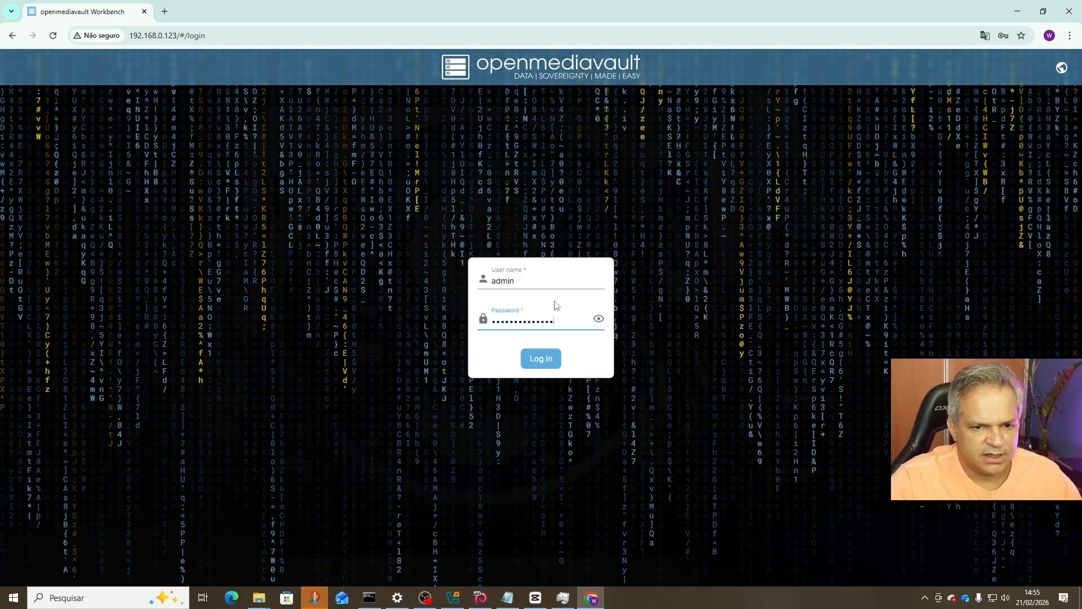
{"action": "left_click", "coordinate": [598, 319]}
Log in, read the notifications about pending updates and a required restart, and open the power menu.
{"action": "left_click", "coordinate": [552, 362]}
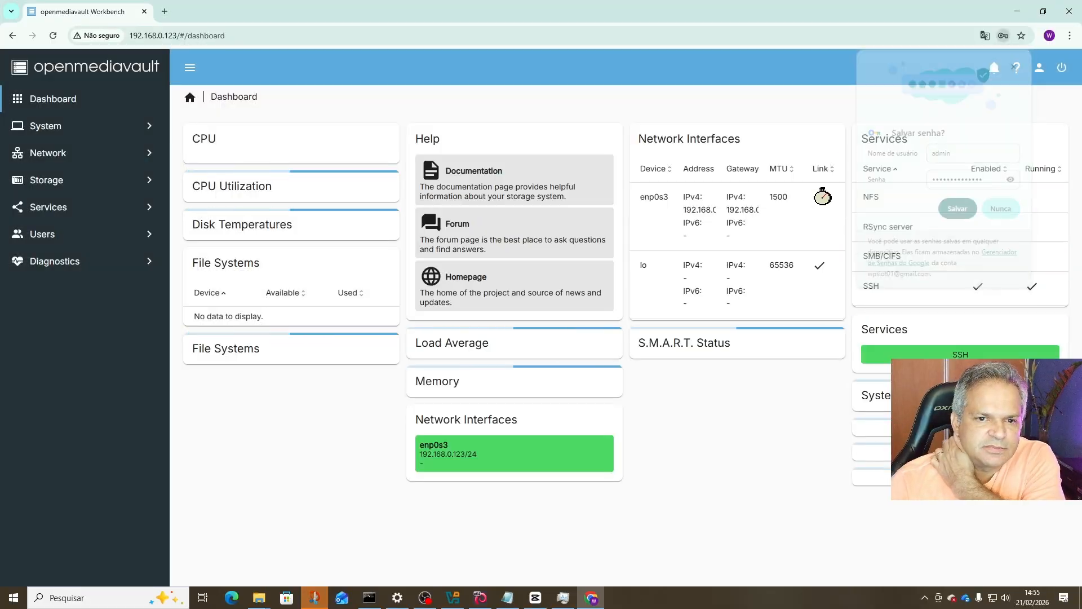
{"action": "scroll", "coordinate": [386, 293], "scroll_direction": "down", "scroll_amount": 2}
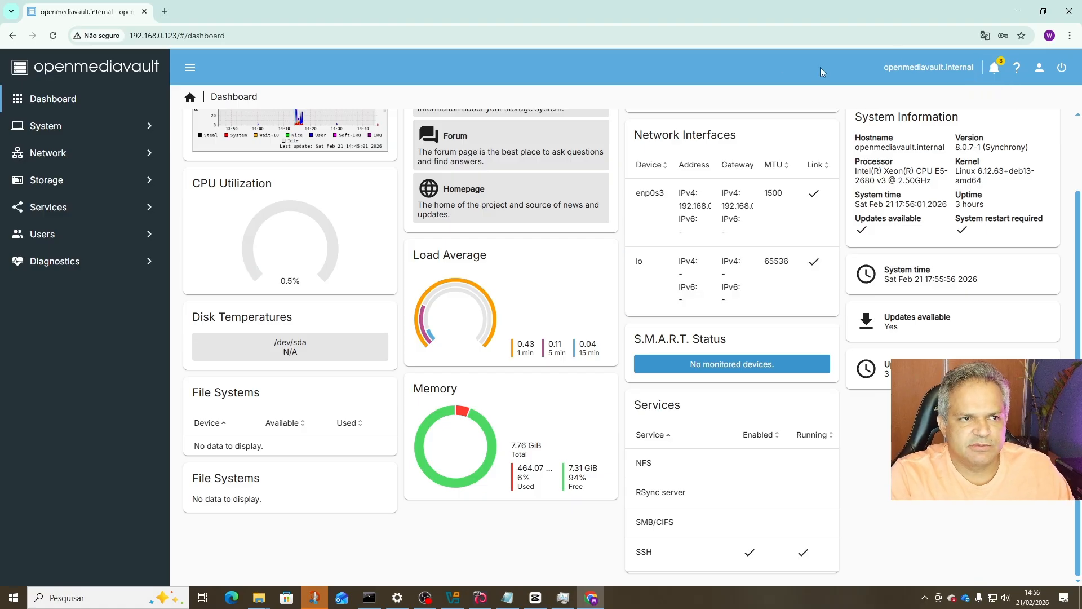
{"action": "left_click", "coordinate": [995, 68]}
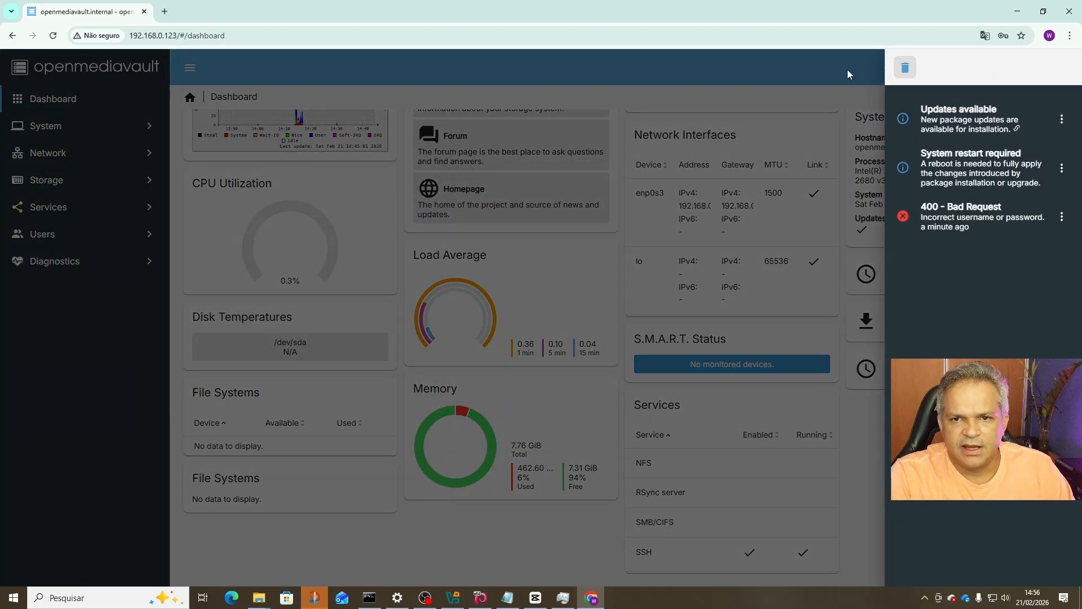
{"action": "left_click", "coordinate": [847, 70]}
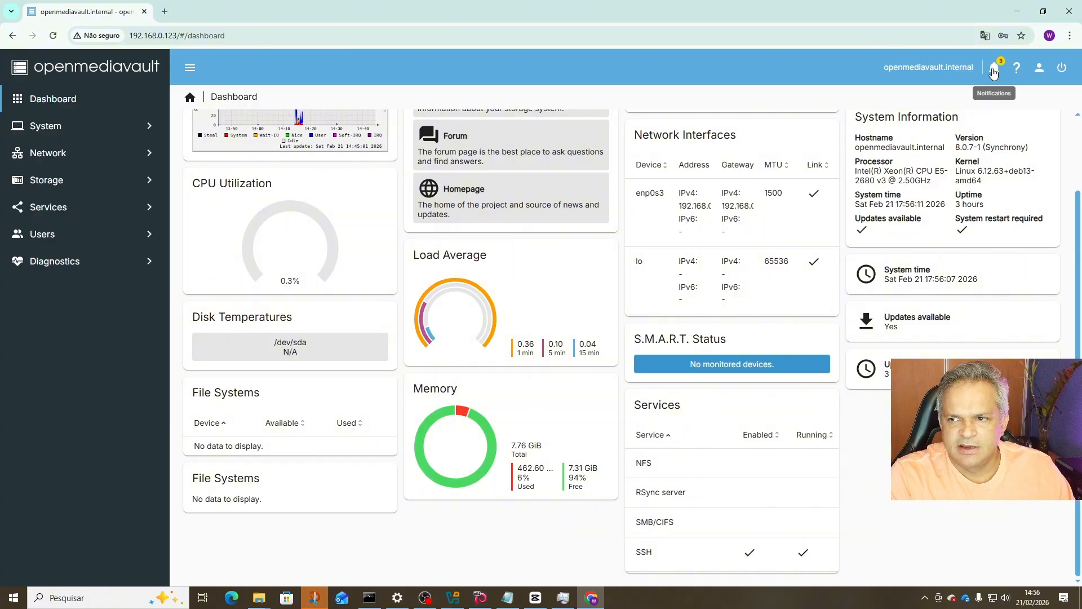
{"action": "left_click", "coordinate": [993, 70]}
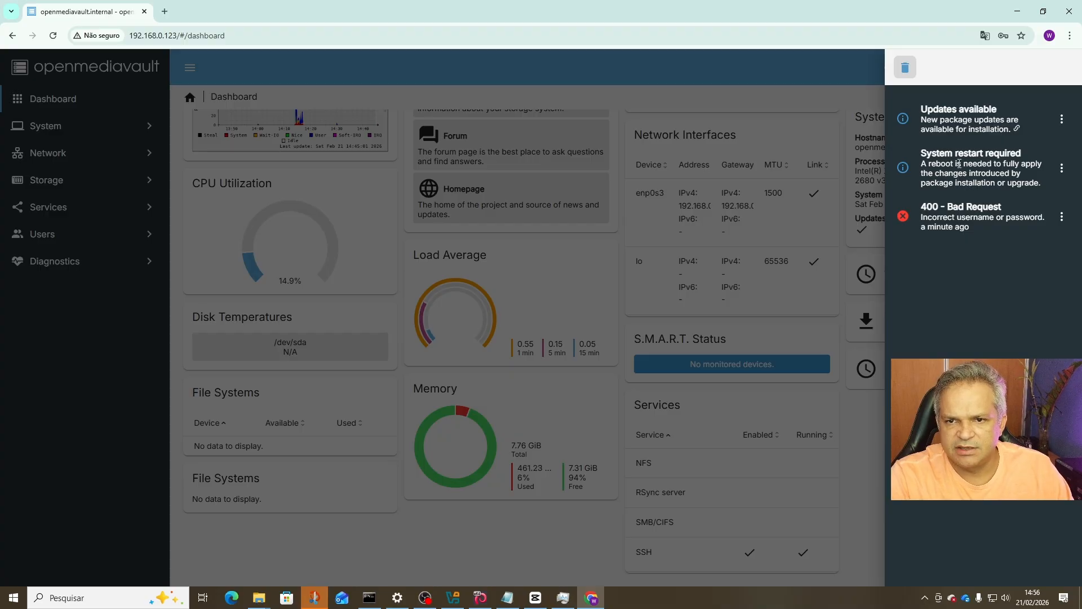
{"action": "left_click", "coordinate": [837, 73]}
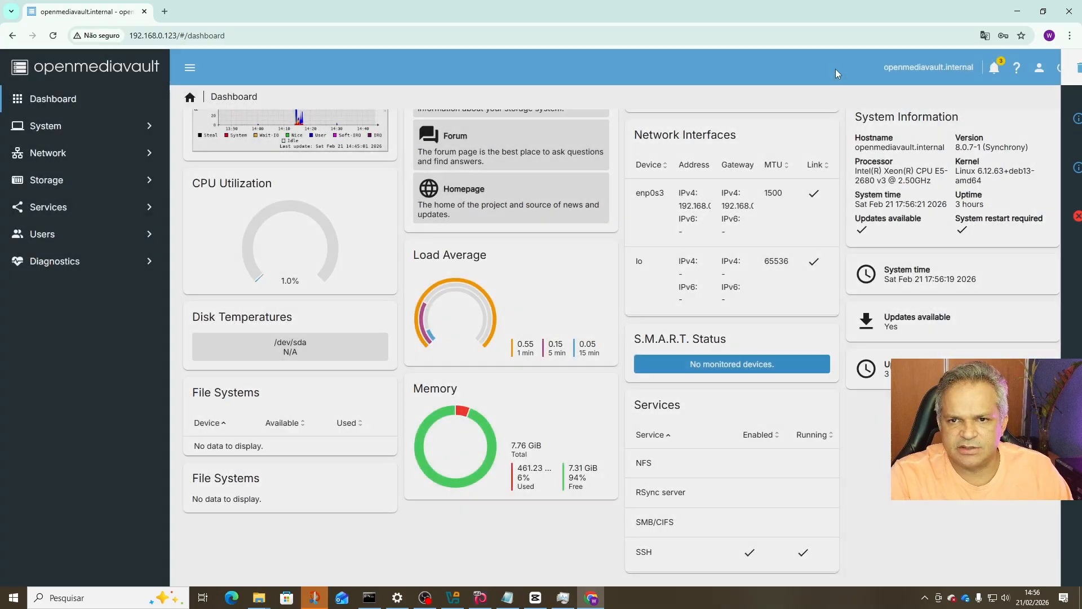
{"action": "left_click", "coordinate": [1062, 67]}
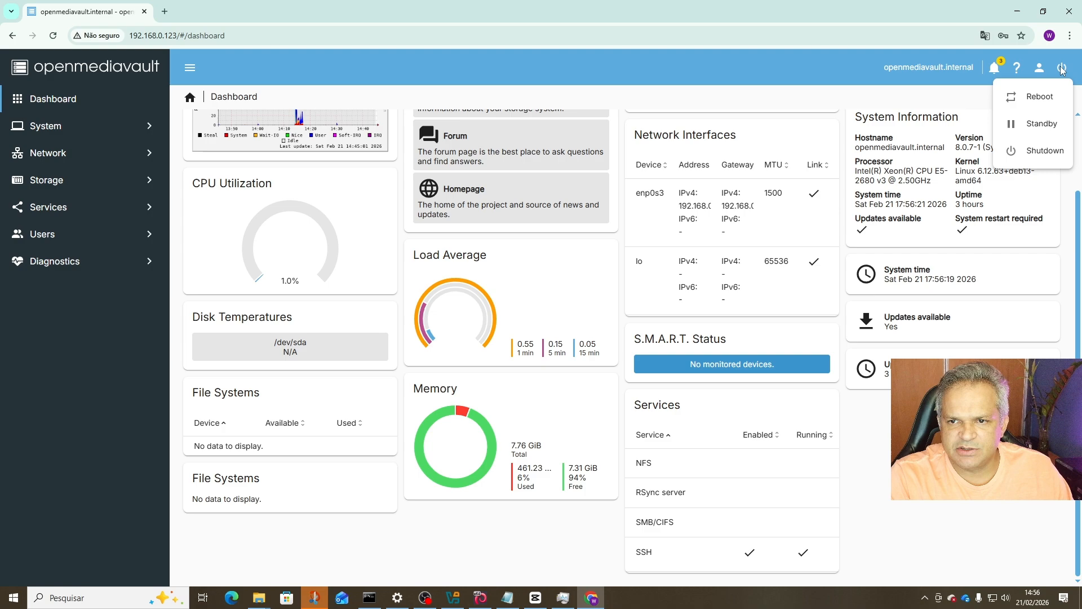
Reboot the server with confirmation and watch it restart in the VirtualBox console.
{"action": "left_click", "coordinate": [1040, 99]}
{"action": "left_click", "coordinate": [471, 346]}
{"action": "left_click", "coordinate": [604, 351]}
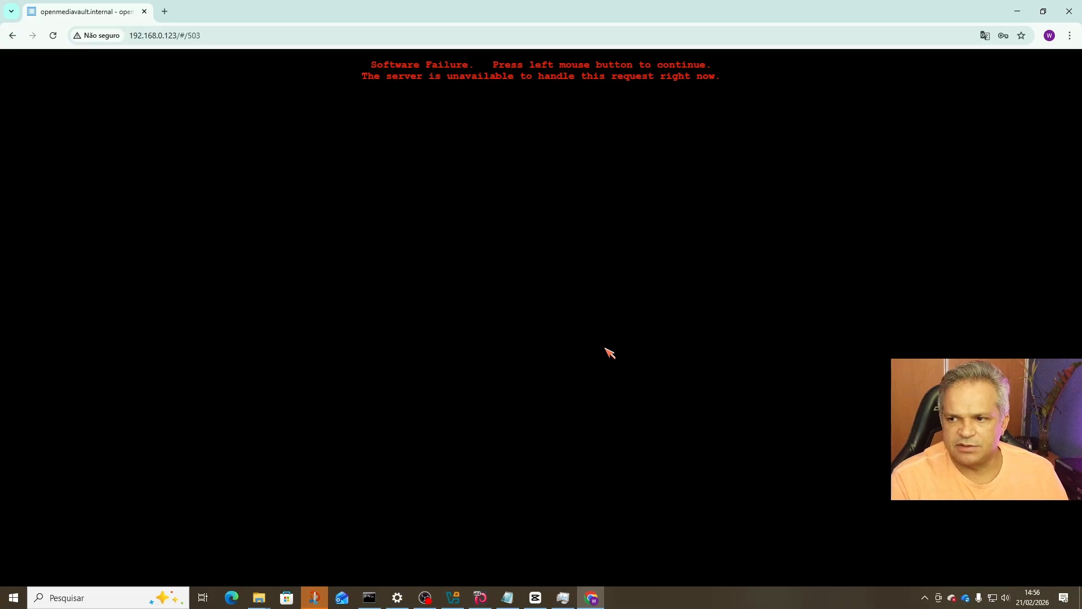
{"action": "left_click", "coordinate": [480, 597]}
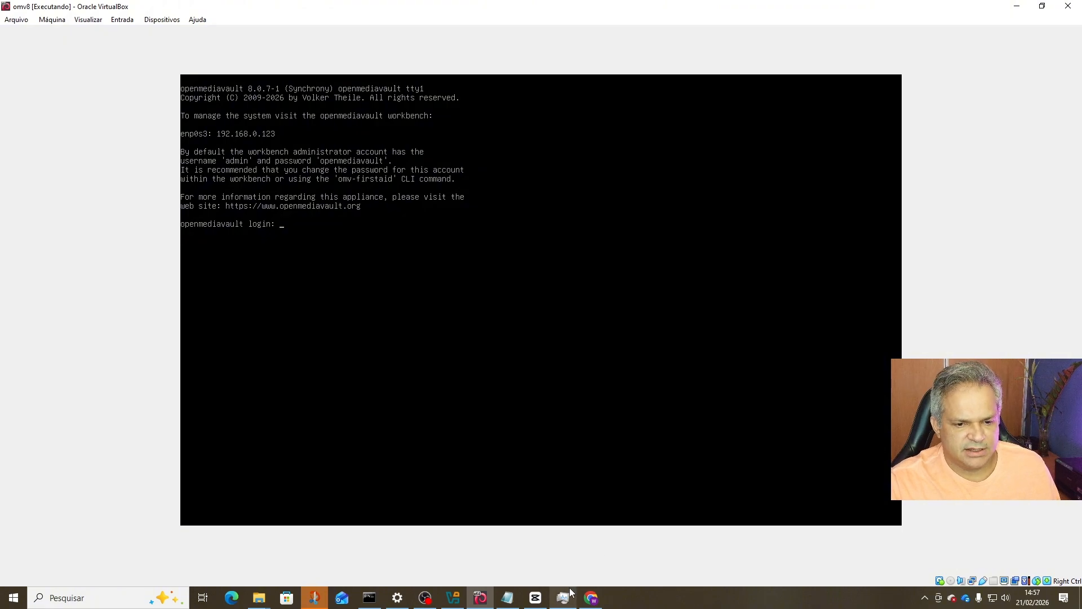
Log back in to the workbench as admin and dismiss the browser's save-password prompt.
{"action": "left_click", "coordinate": [592, 597]}
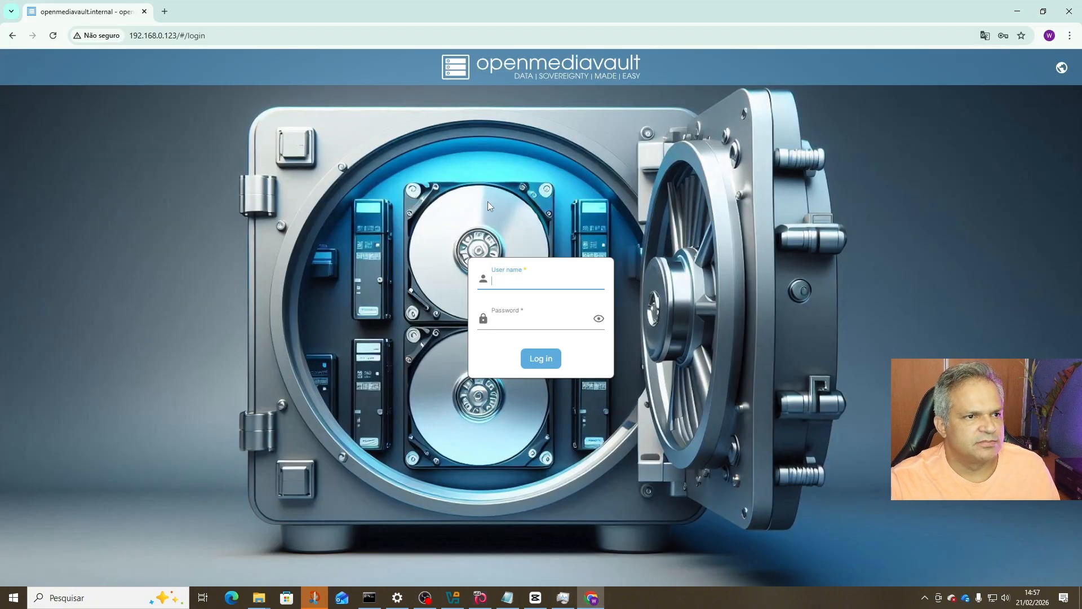
{"action": "left_click", "coordinate": [540, 281]}
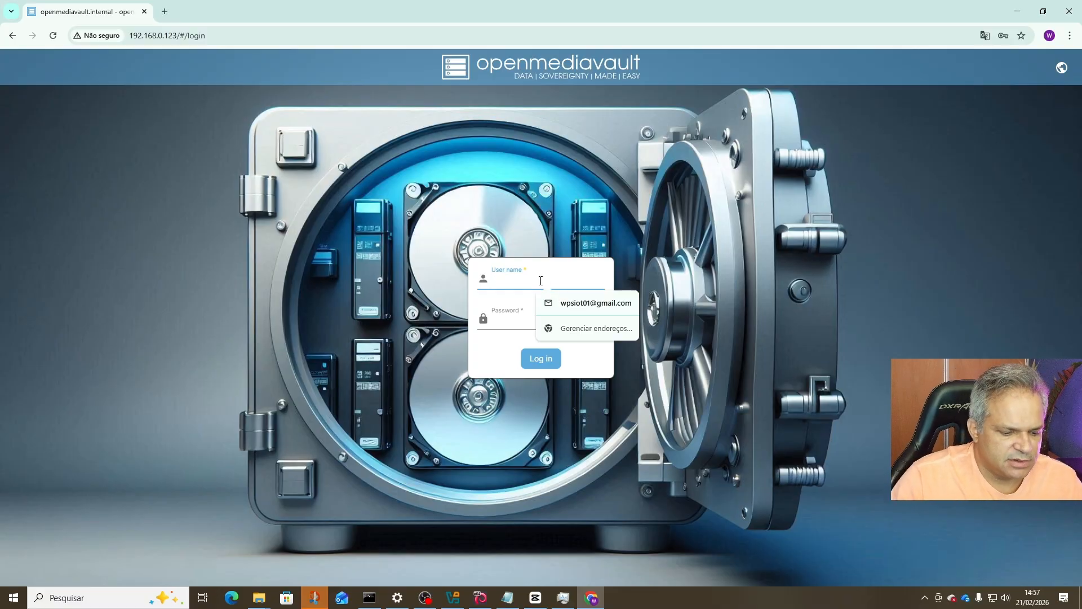
{"action": "type", "text": "admin"}
{"action": "key", "text": "Tab"}
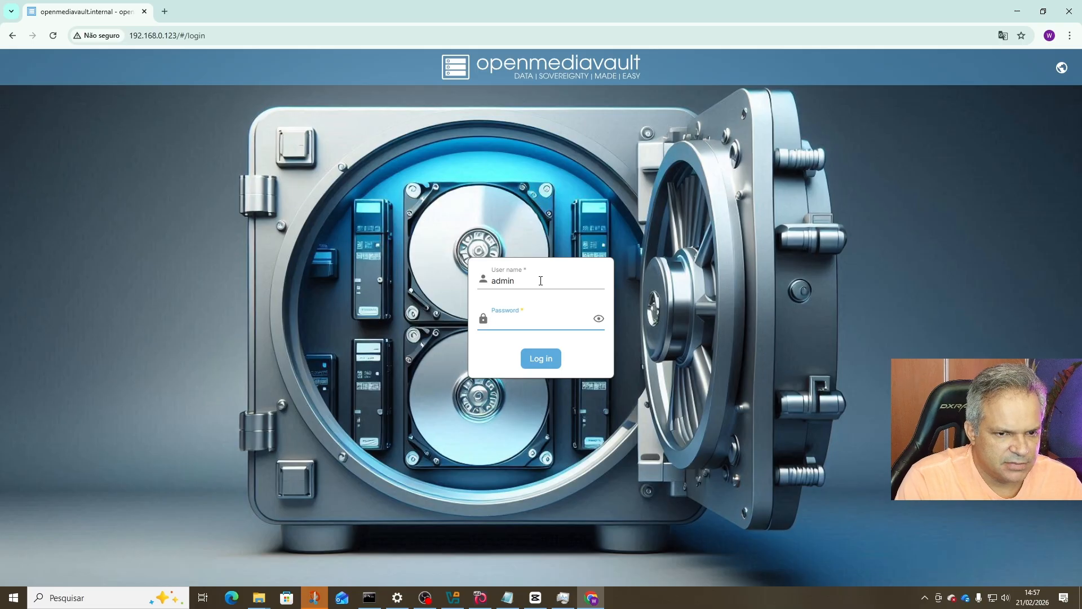
{"action": "type", "text": "op"}
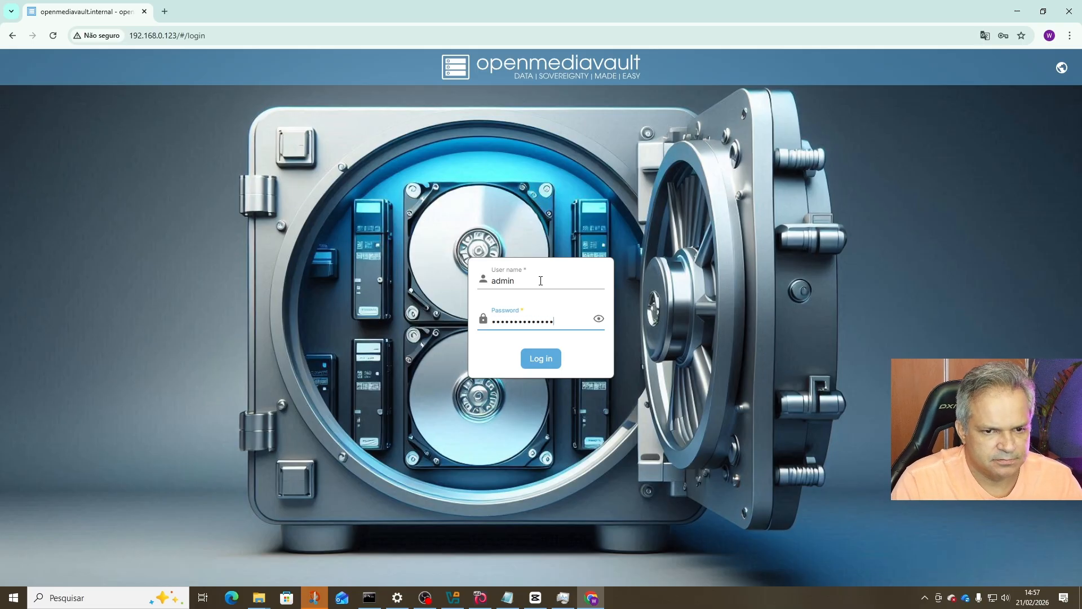
{"action": "key", "text": "Return"}
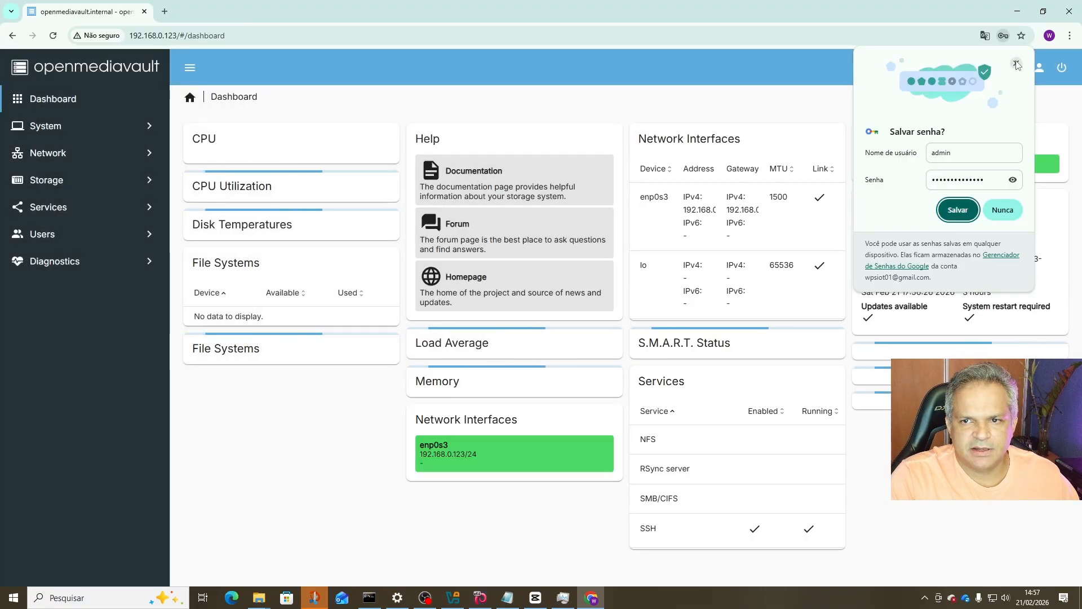
{"action": "left_click", "coordinate": [1017, 65]}
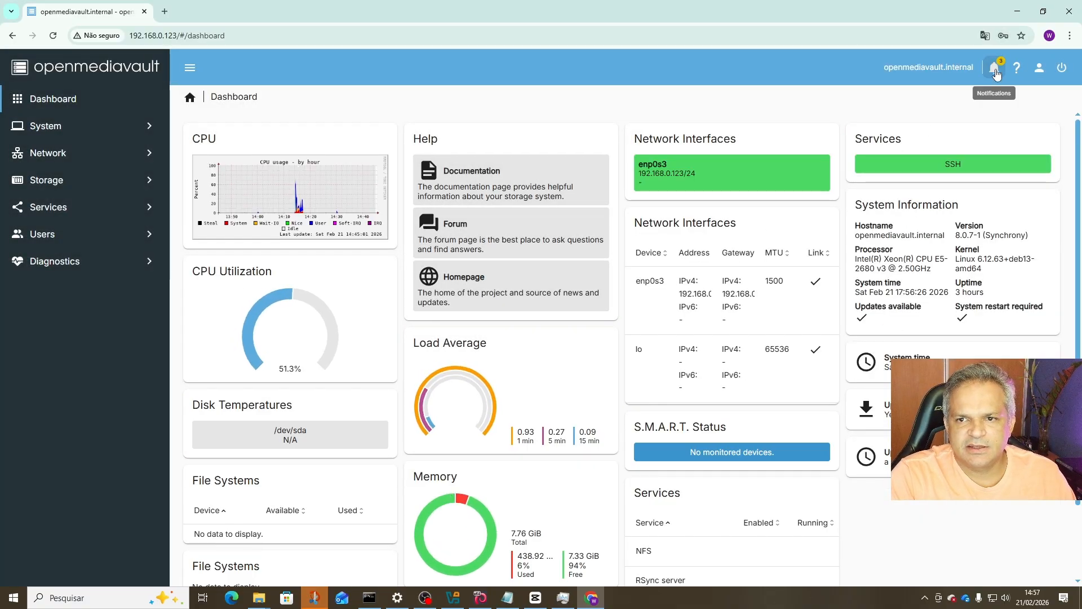
Clear the old error notification and open the 'Updates available' package list.
{"action": "left_click", "coordinate": [996, 73]}
{"action": "left_click", "coordinate": [911, 69]}
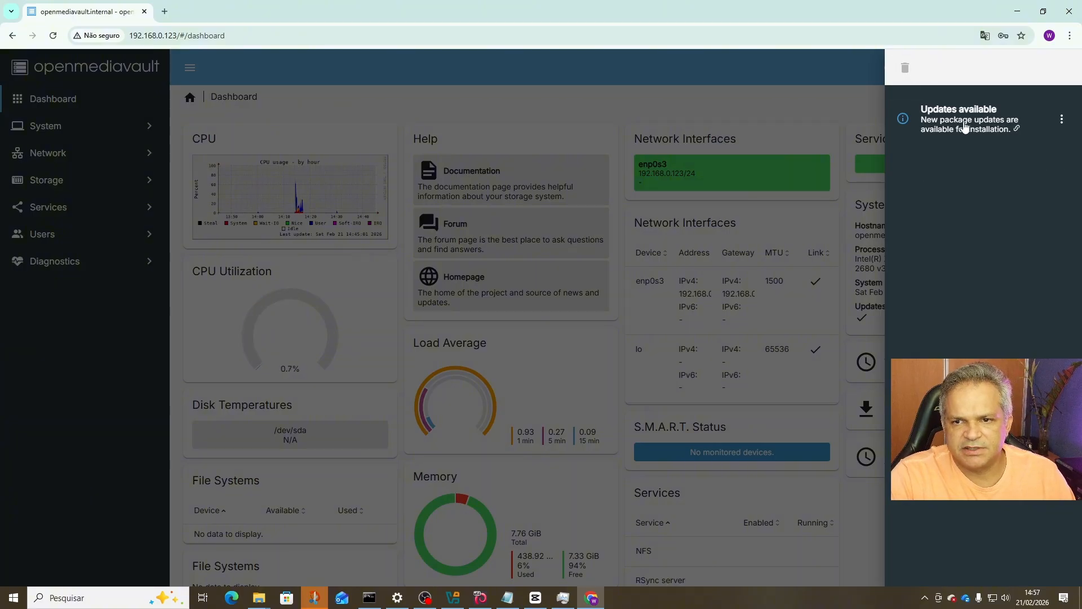
{"action": "left_click", "coordinate": [964, 127]}
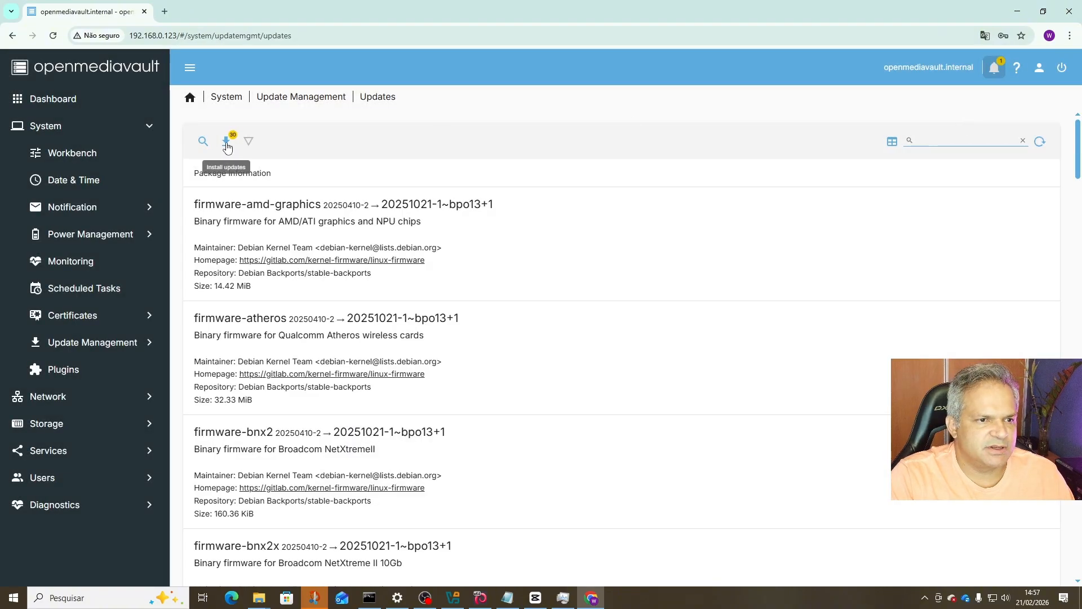
Install all available package updates, confirming the system upgrade.
{"action": "left_click", "coordinate": [227, 145]}
{"action": "left_click", "coordinate": [441, 346]}
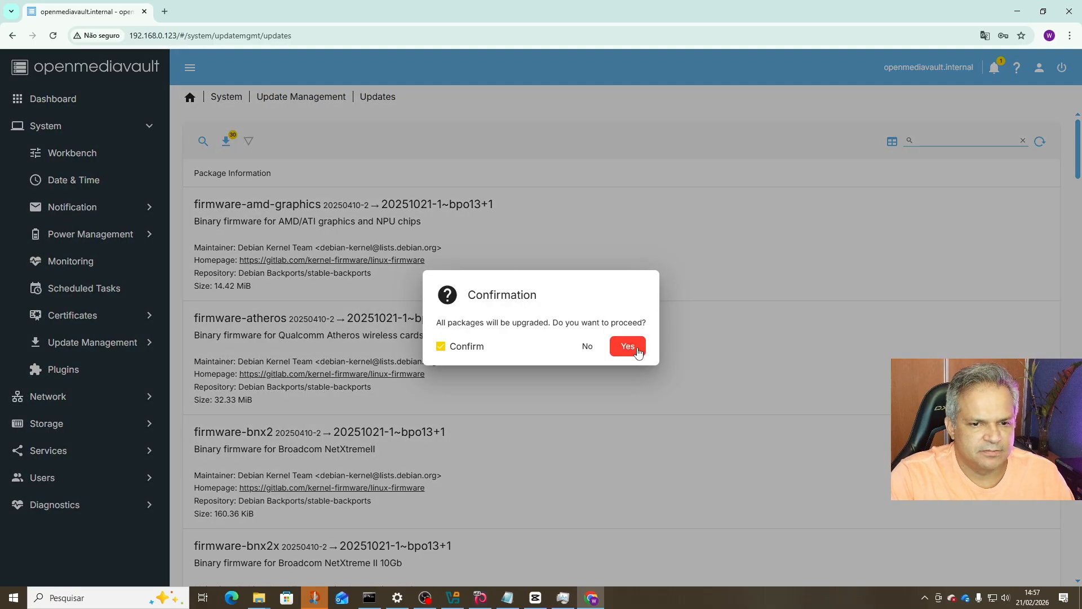
{"action": "left_click", "coordinate": [628, 347]}
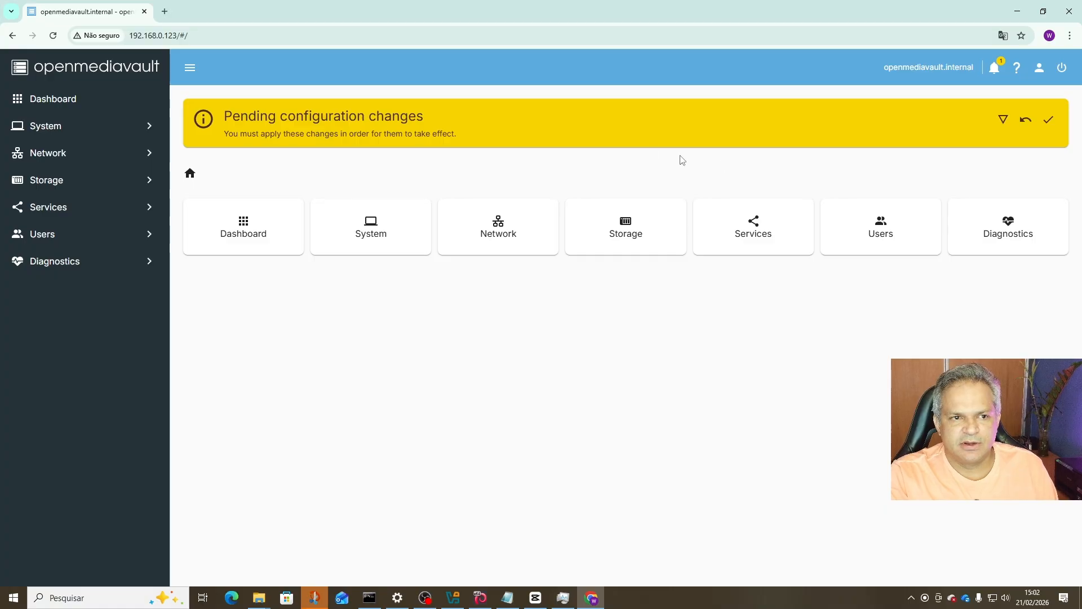
Apply the pending configuration changes so the cpupower module is updated.
{"action": "left_click", "coordinate": [1048, 124]}
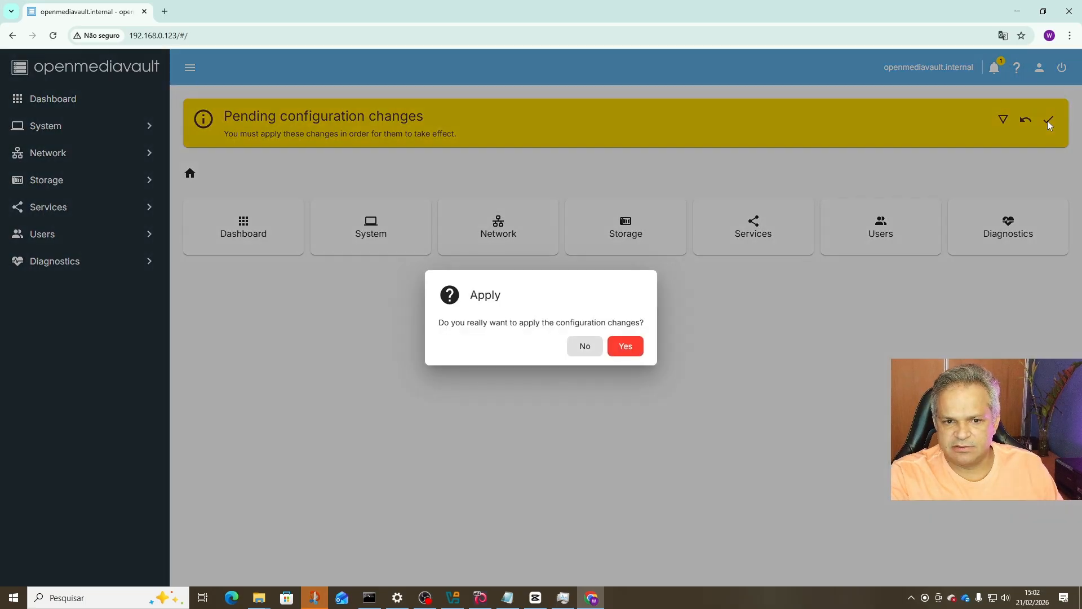
{"action": "left_click", "coordinate": [633, 346]}
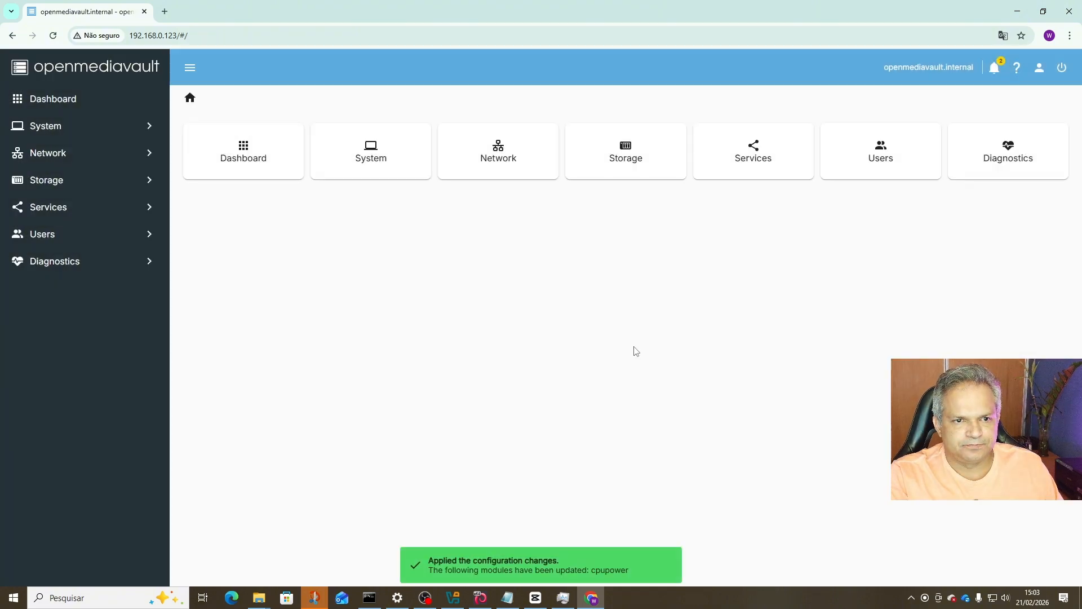
Dismiss all notifications in the notifications panel.
{"action": "left_click", "coordinate": [994, 69]}
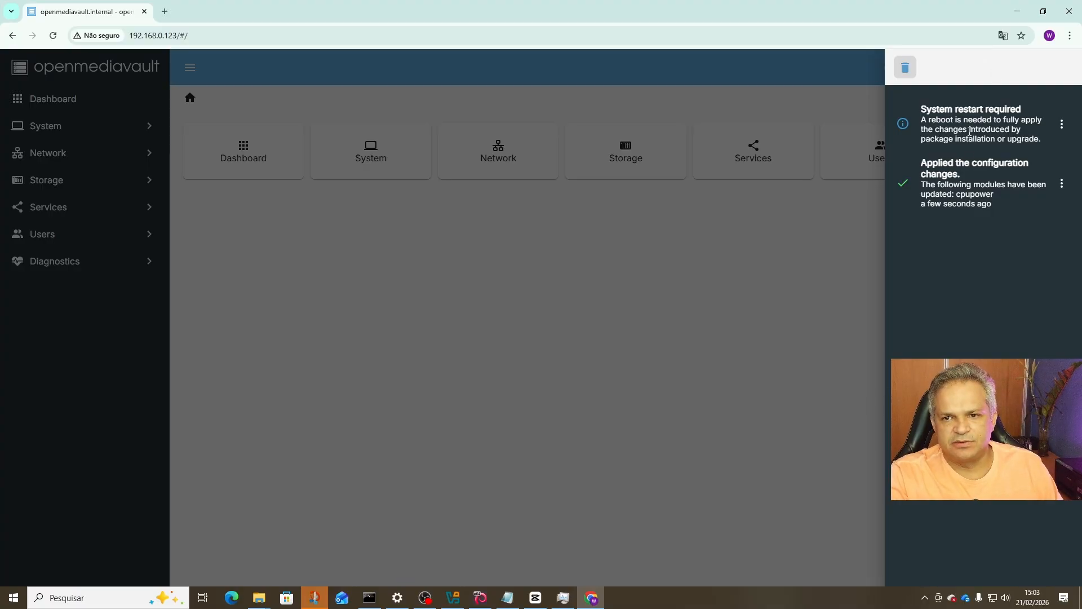
{"action": "left_click", "coordinate": [905, 68]}
{"action": "left_click", "coordinate": [824, 71]}
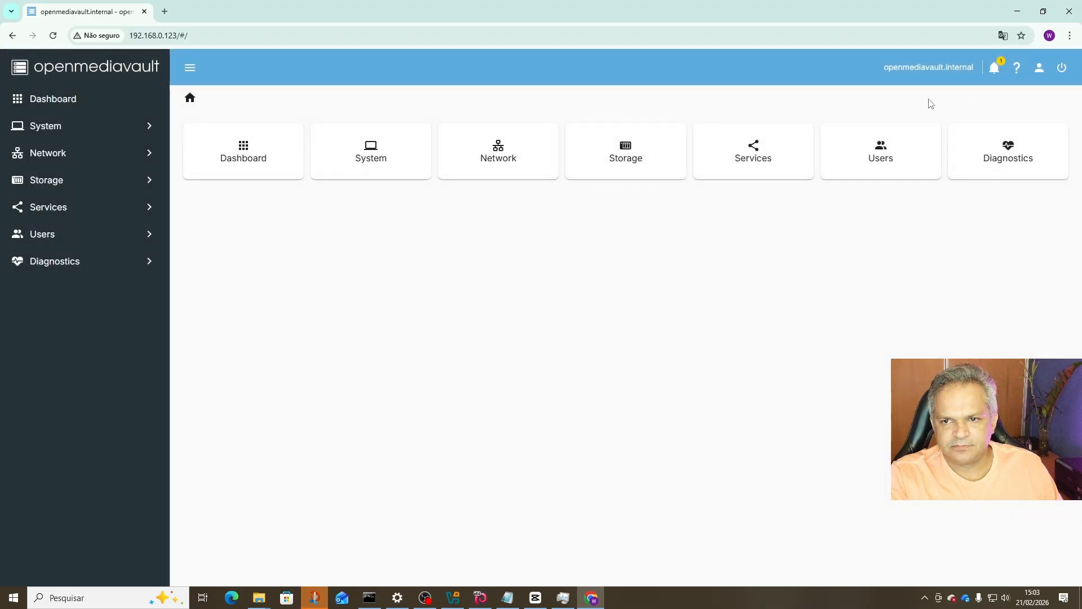
Reboot the server from the power menu, confirming the reboot.
{"action": "left_click", "coordinate": [1061, 68]}
{"action": "left_click", "coordinate": [1041, 96]}
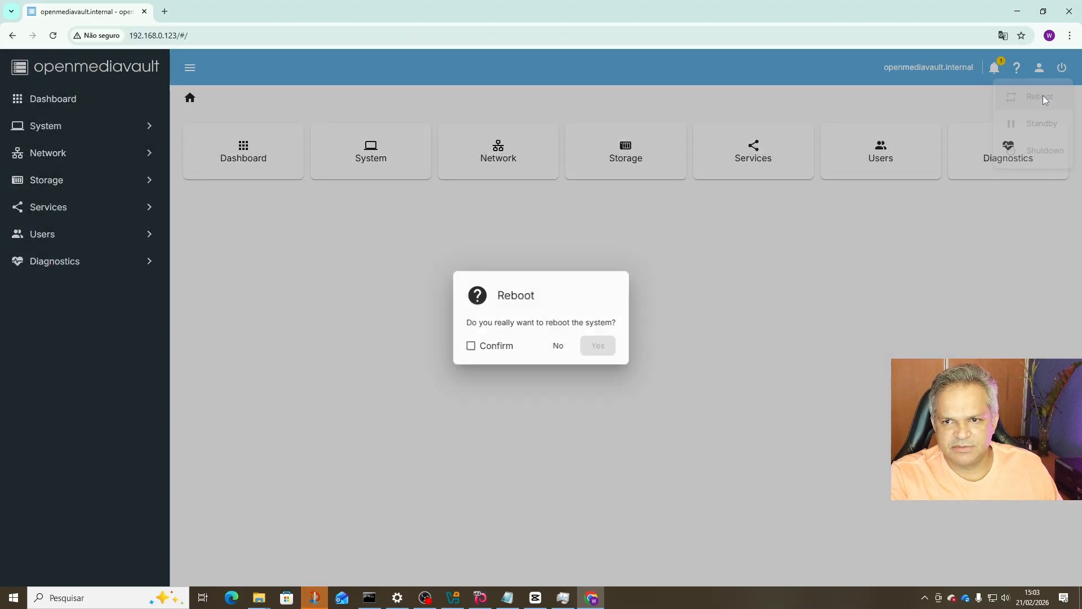
{"action": "left_click", "coordinate": [480, 350]}
{"action": "left_click", "coordinate": [615, 347]}
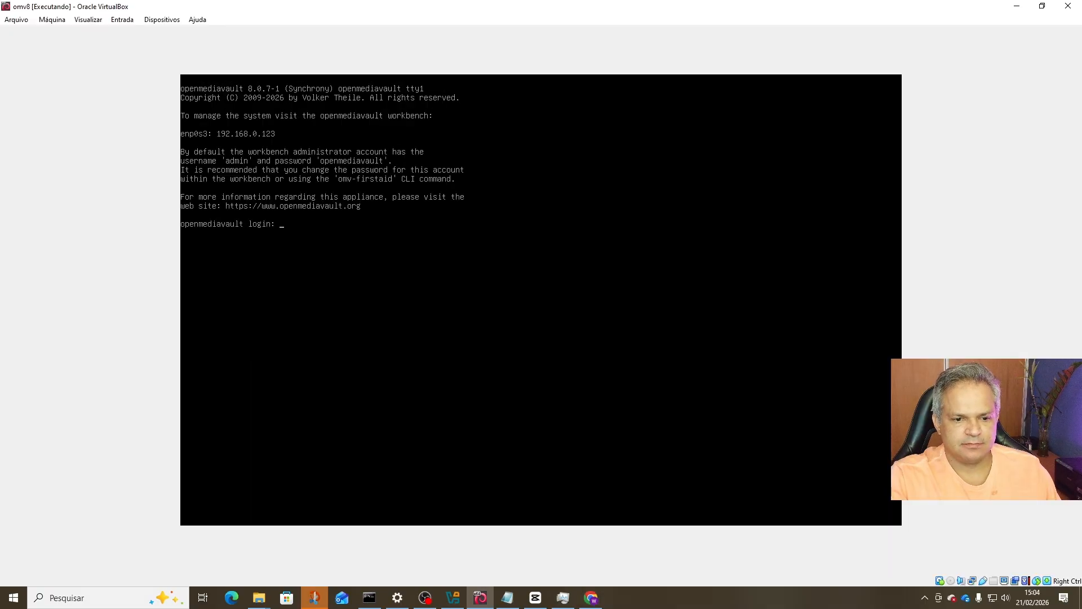
Sign in to the workbench with user admin and the account password.
{"action": "left_click", "coordinate": [1016, 6]}
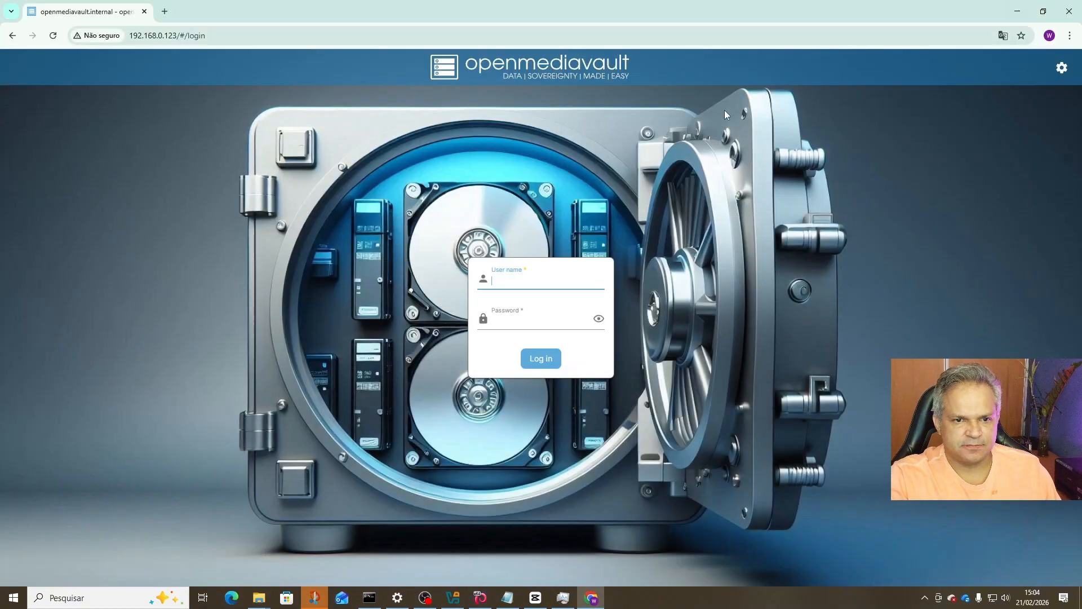
{"action": "left_click", "coordinate": [538, 282]}
{"action": "type", "text": "admin"}
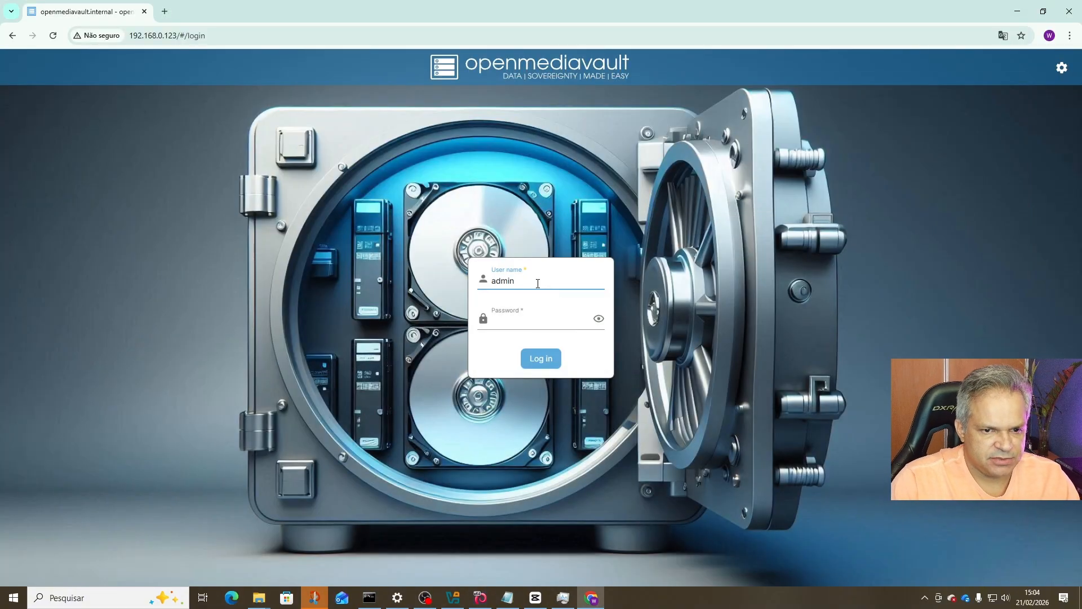
{"action": "left_click", "coordinate": [525, 325]}
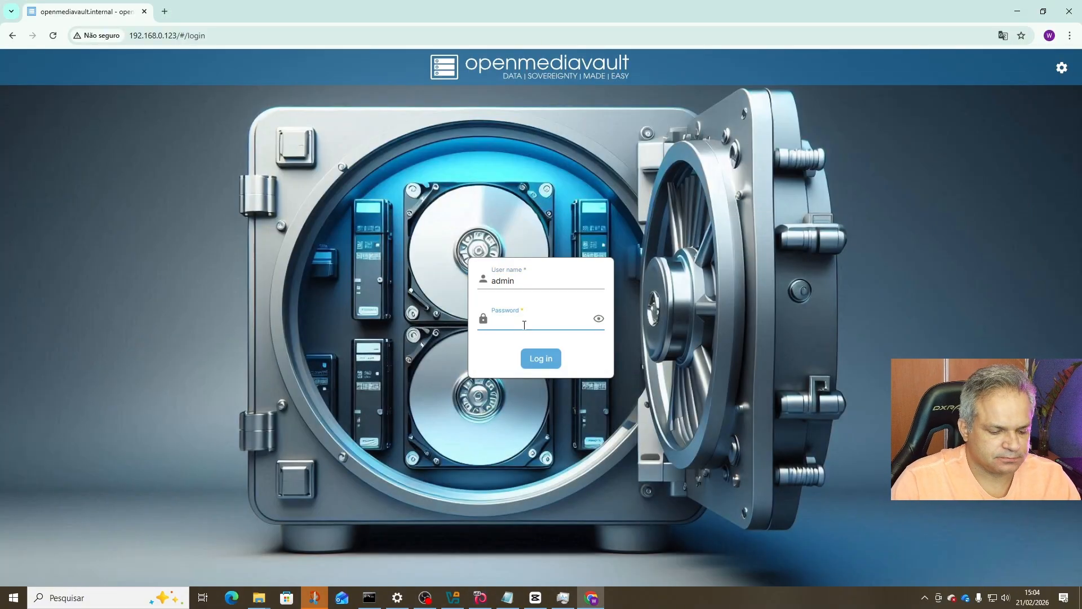
{"action": "type", "text": "•"}
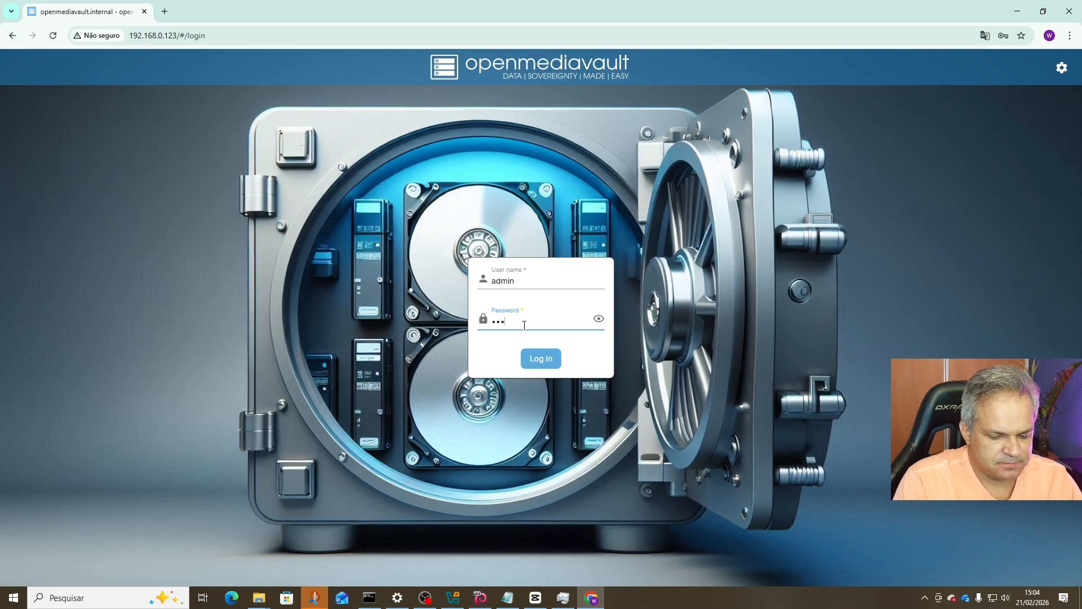
{"action": "type", "text": "•••••"}
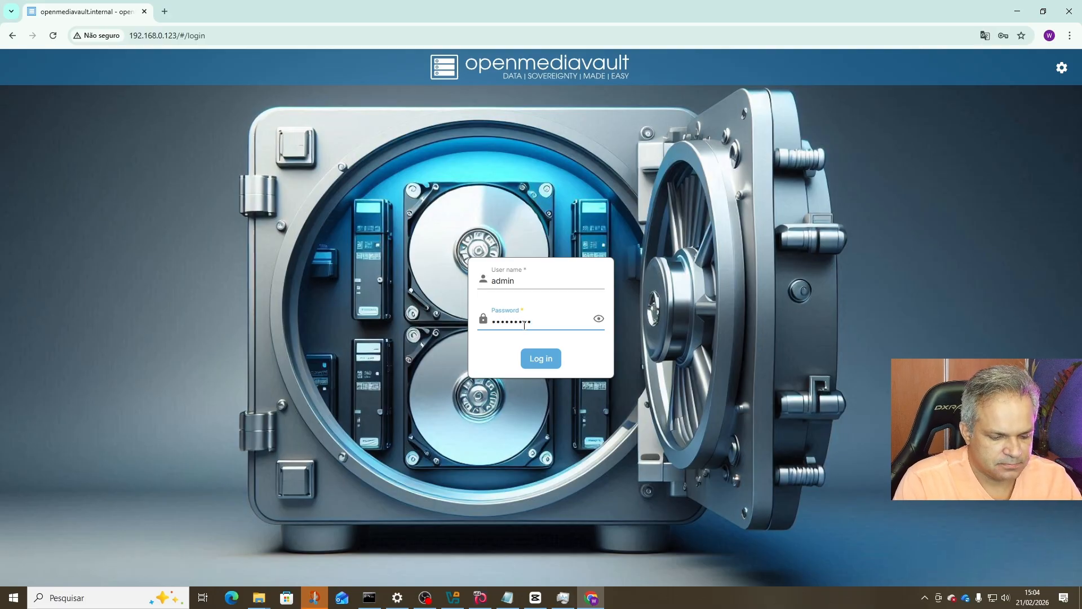
{"action": "type", "text": "•••••••"}
{"action": "key", "text": "Return"}
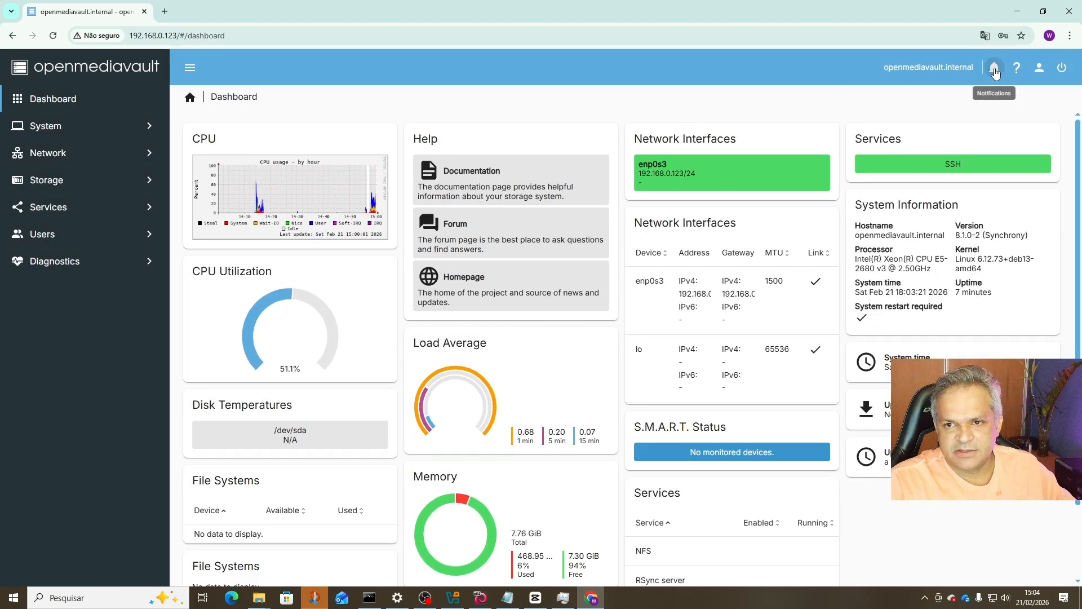
{"action": "left_click", "coordinate": [993, 67]}
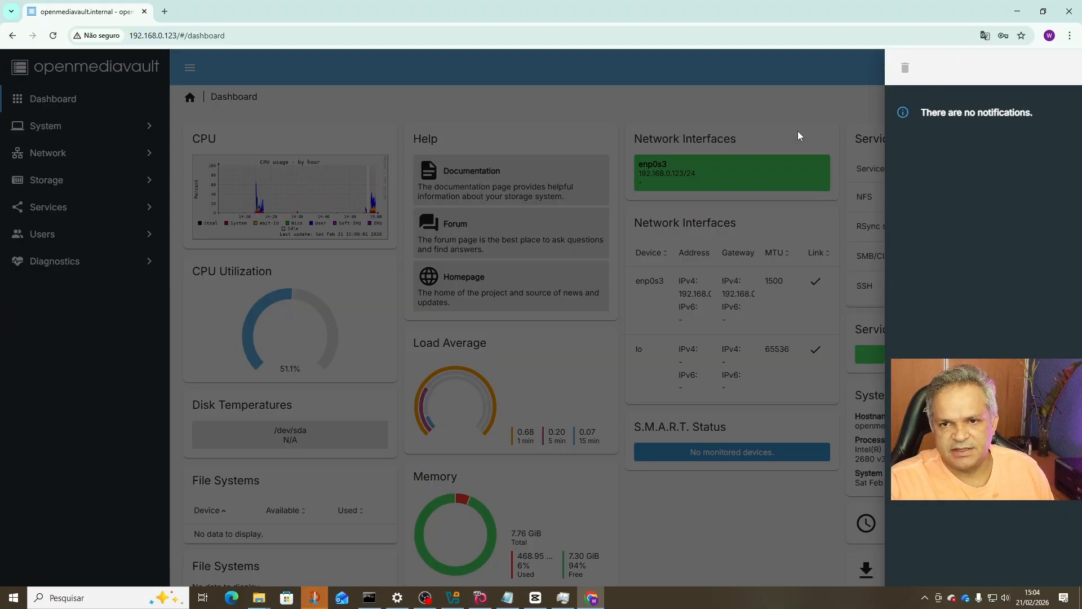
{"action": "left_click", "coordinate": [816, 122]}
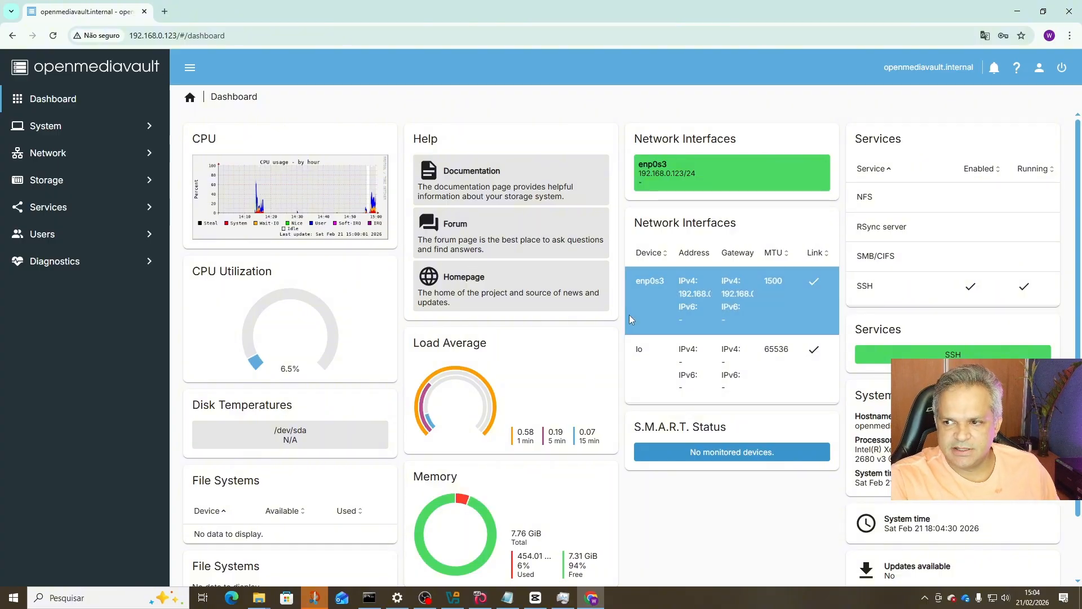
{"action": "mouse_move", "coordinate": [741, 177]}
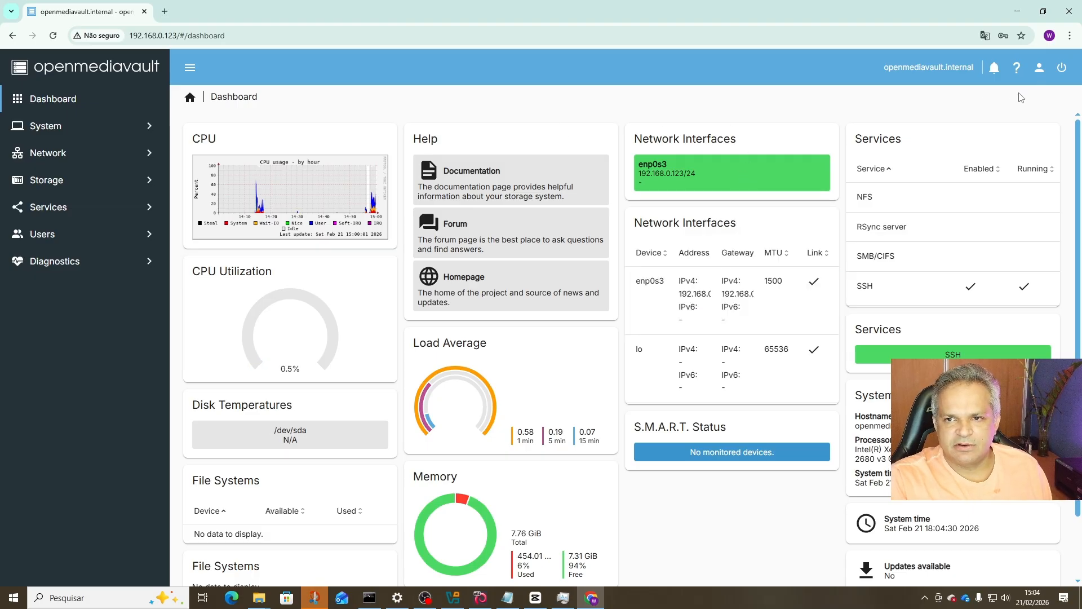
Change the admin's workbench password in user settings, declining the browser suggestion, and save it.
{"action": "left_click", "coordinate": [1039, 72]}
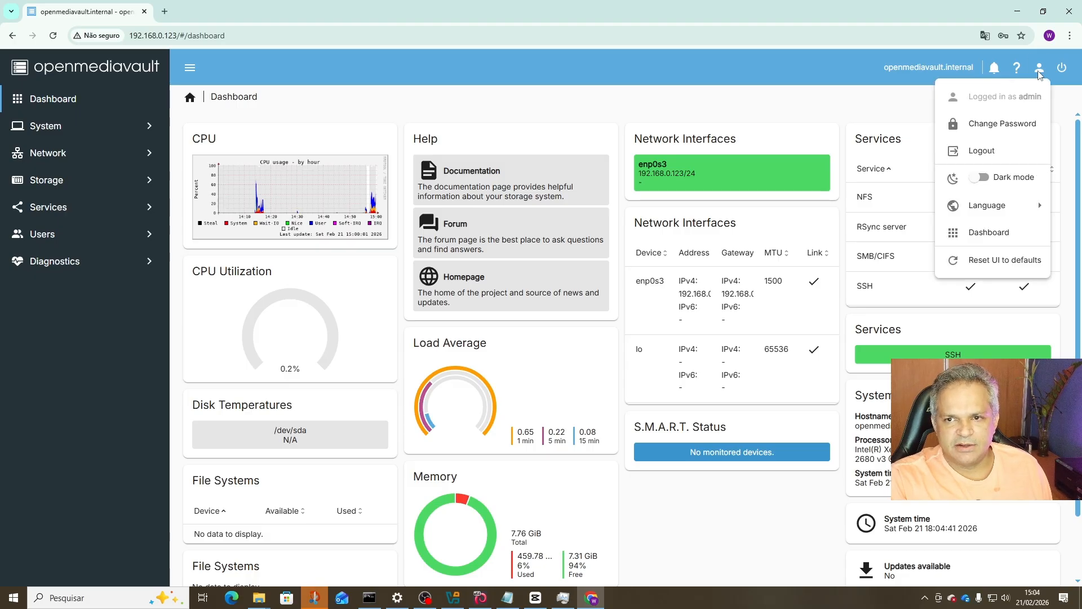
{"action": "left_click", "coordinate": [1005, 125]}
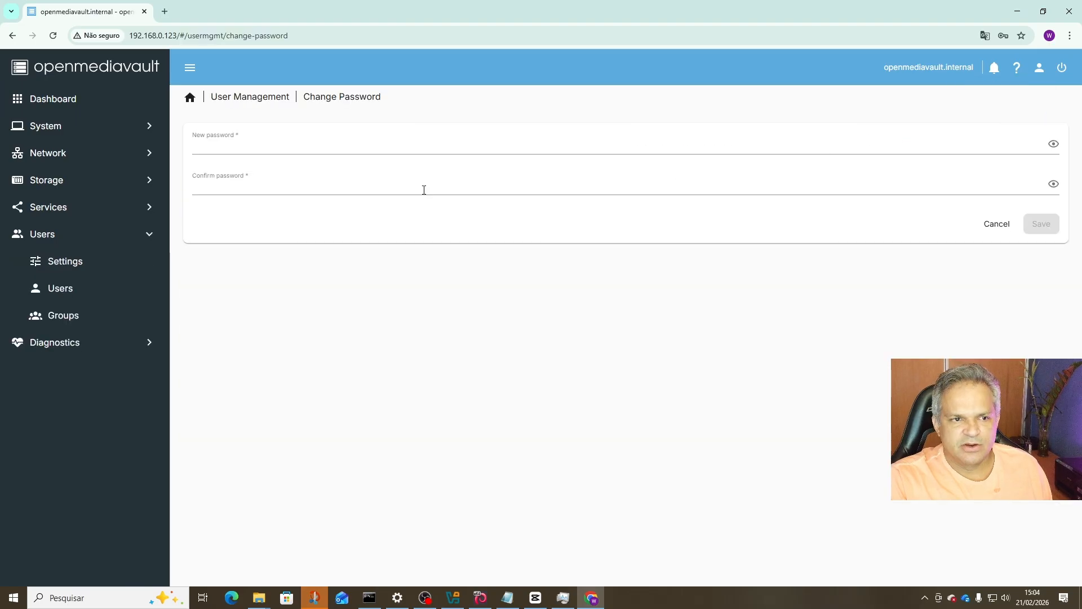
{"action": "left_click", "coordinate": [248, 146]}
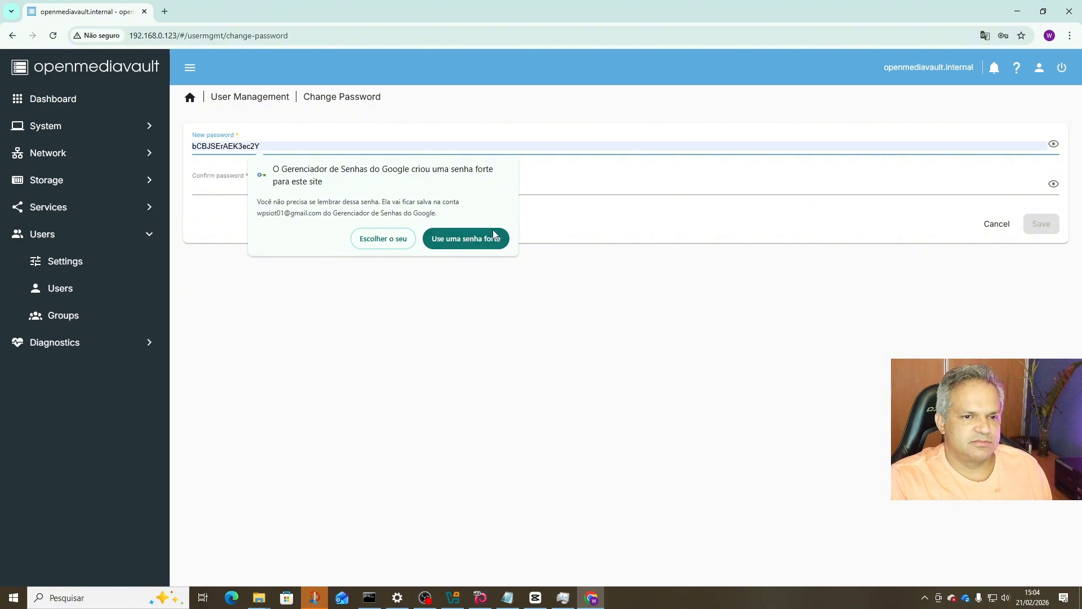
{"action": "left_click", "coordinate": [612, 225]}
{"action": "left_click", "coordinate": [283, 148]}
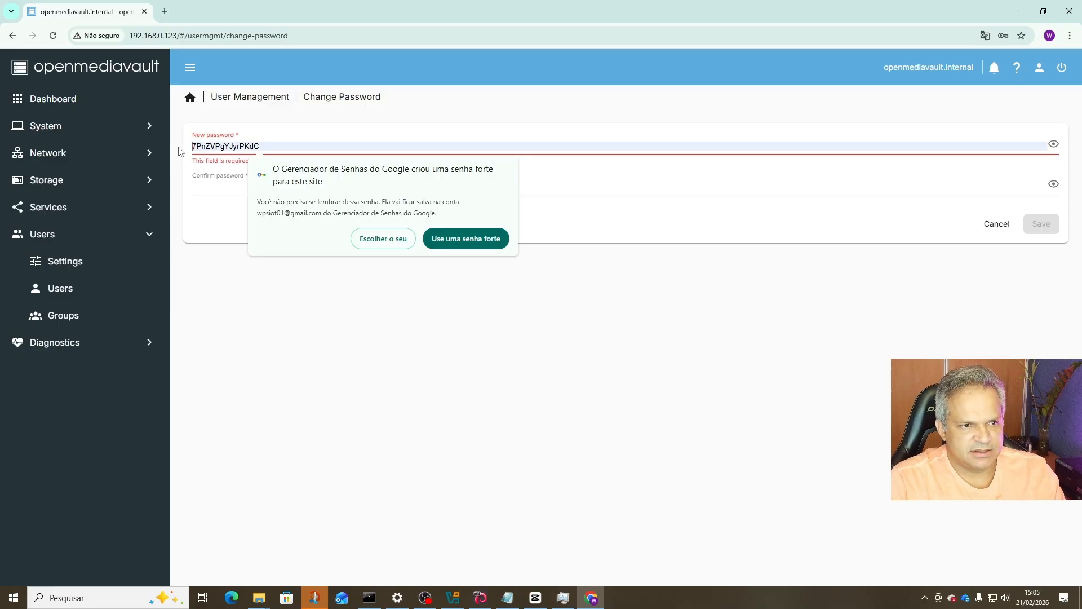
{"action": "left_click", "coordinate": [367, 228]}
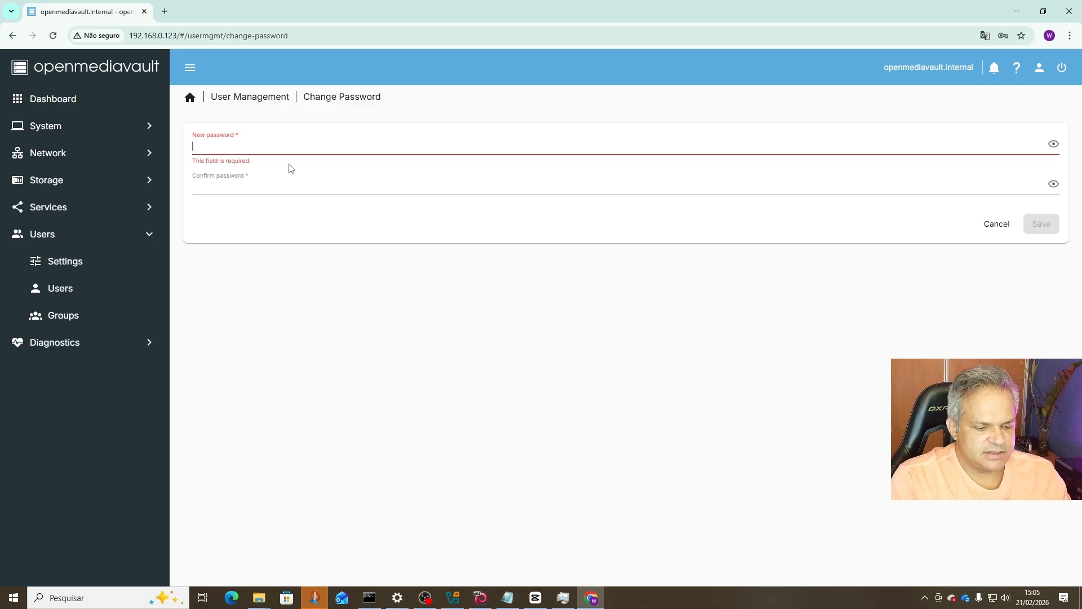
{"action": "type", "text": "•••••"}
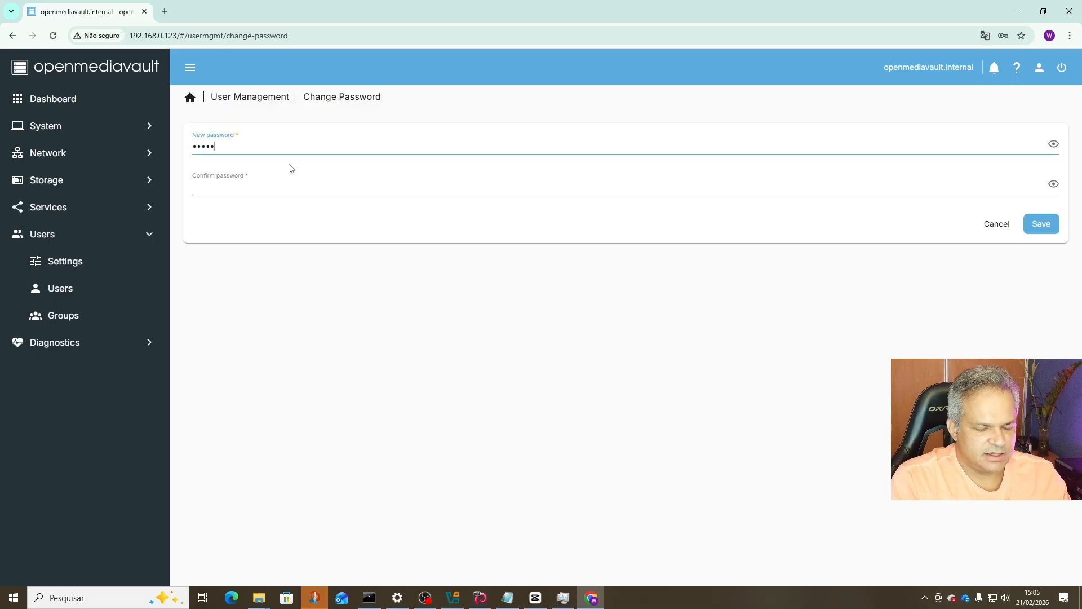
{"action": "type", "text": "•"}
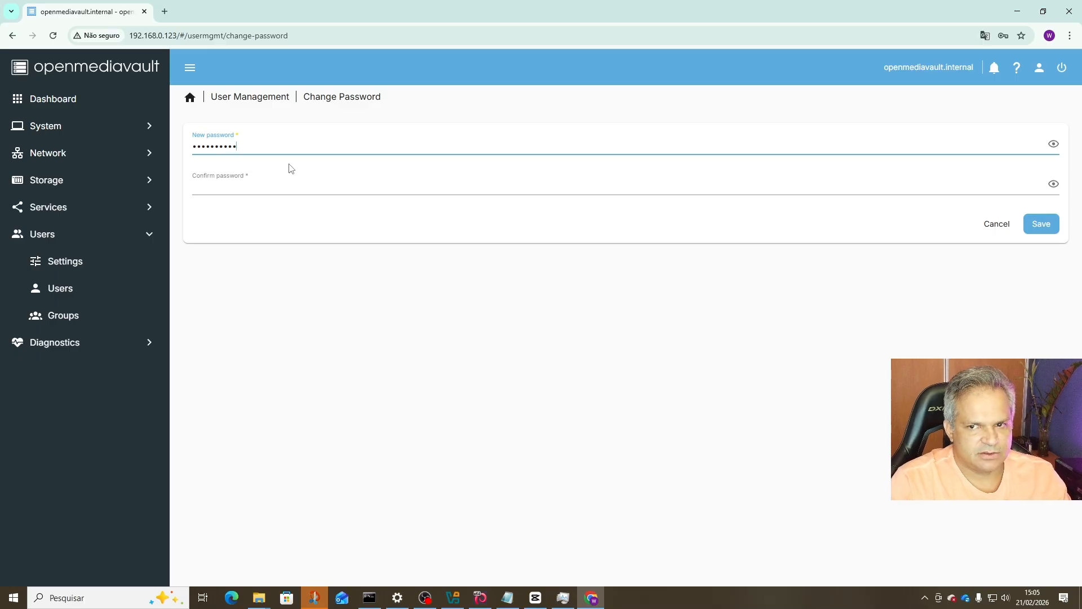
{"action": "left_click", "coordinate": [1053, 144]}
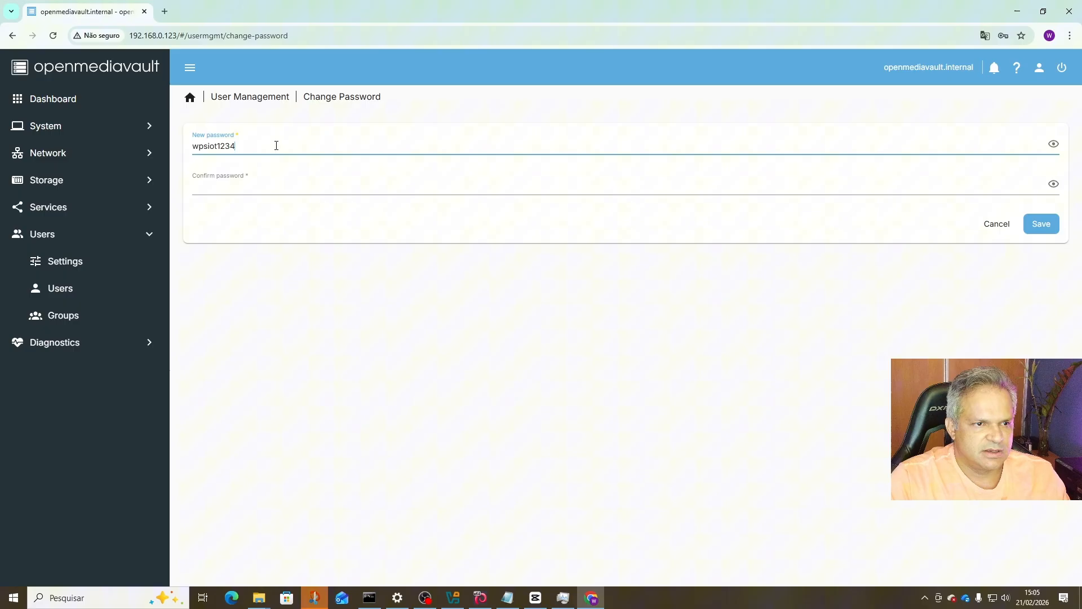
{"action": "double_click", "coordinate": [220, 147]}
{"action": "type", "text": "1234"}
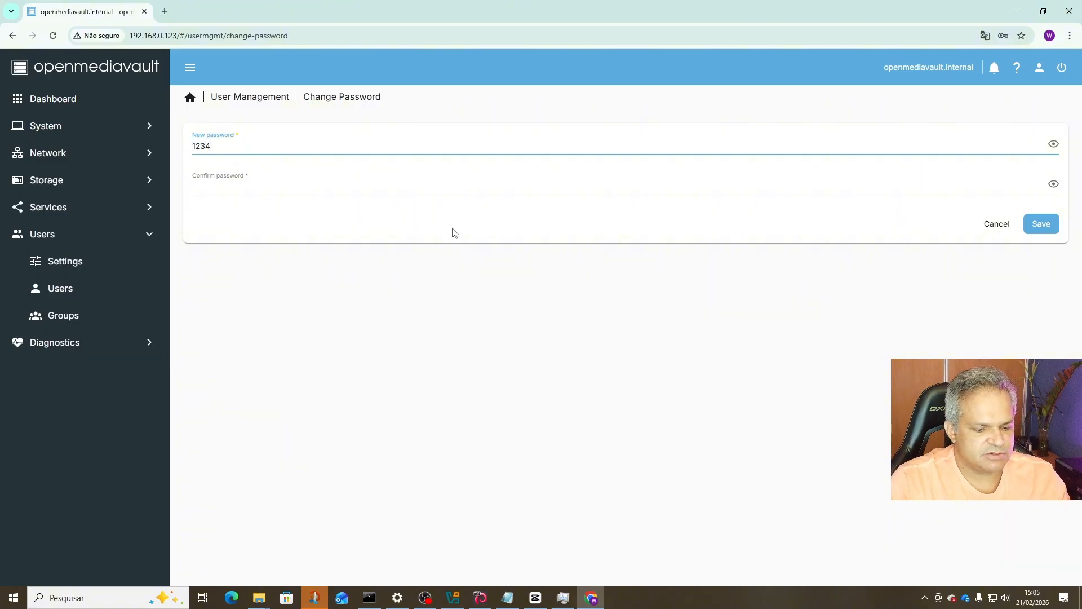
{"action": "type", "text": "5678"}
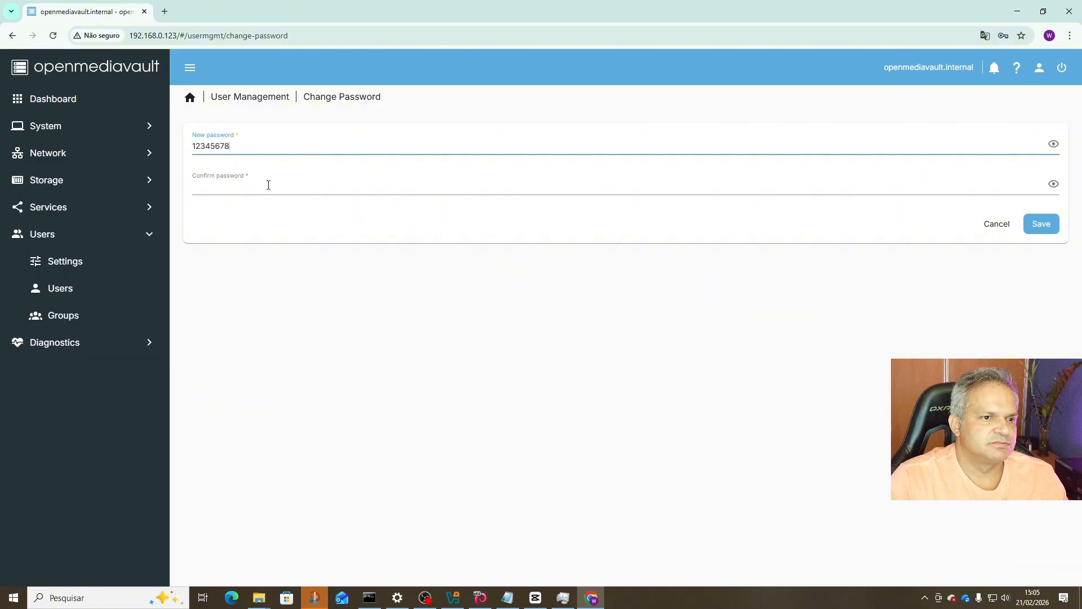
{"action": "left_click", "coordinate": [269, 185]}
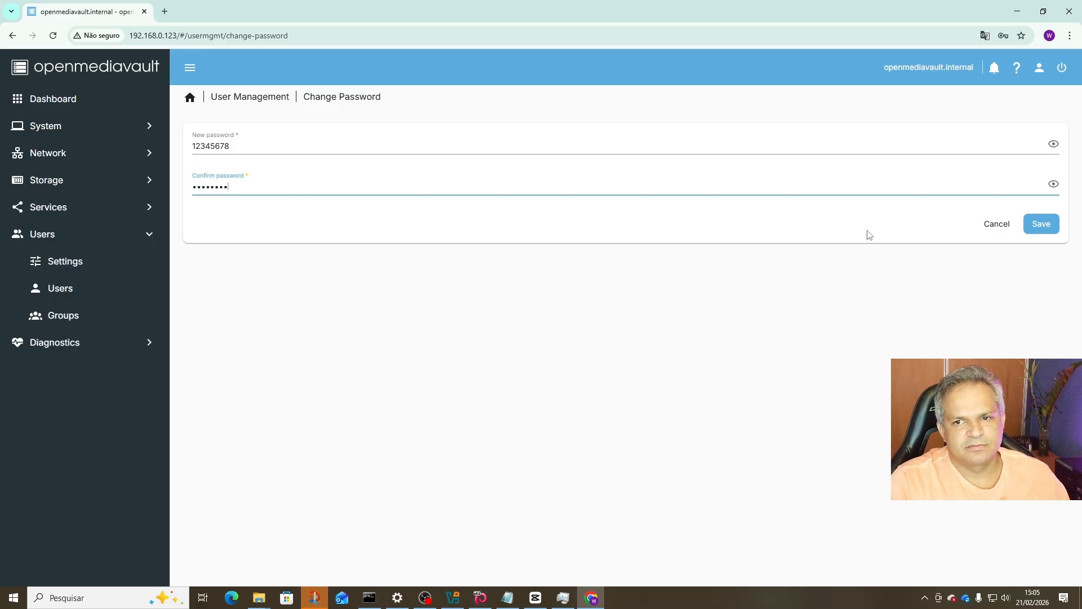
{"action": "left_click", "coordinate": [1041, 224]}
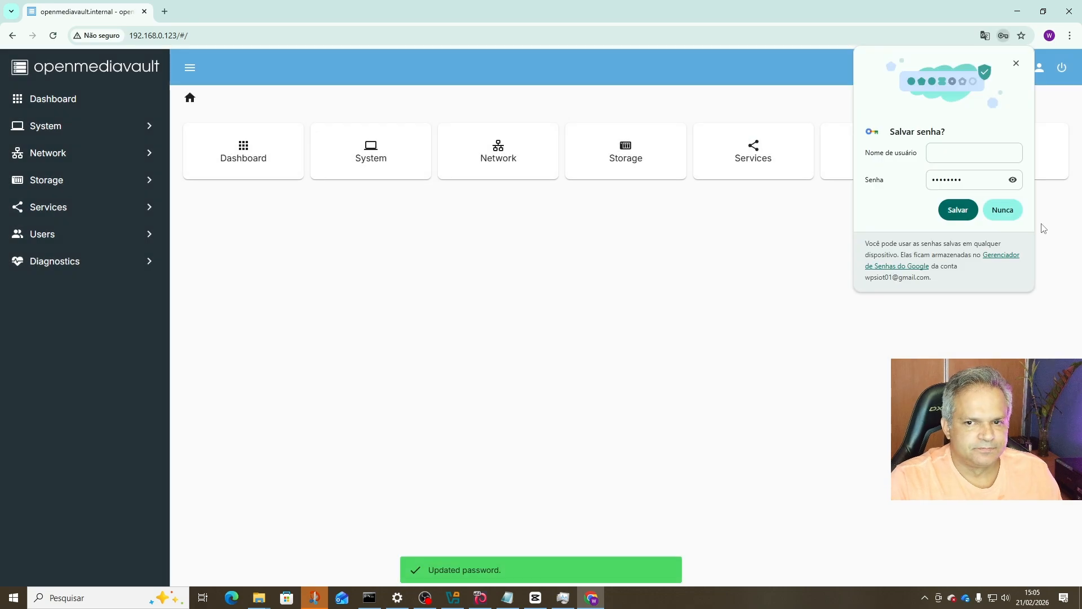
Dismiss the save-password prompt, clear all notifications, and bring the Notepad notes forward.
{"action": "left_click", "coordinate": [1016, 64]}
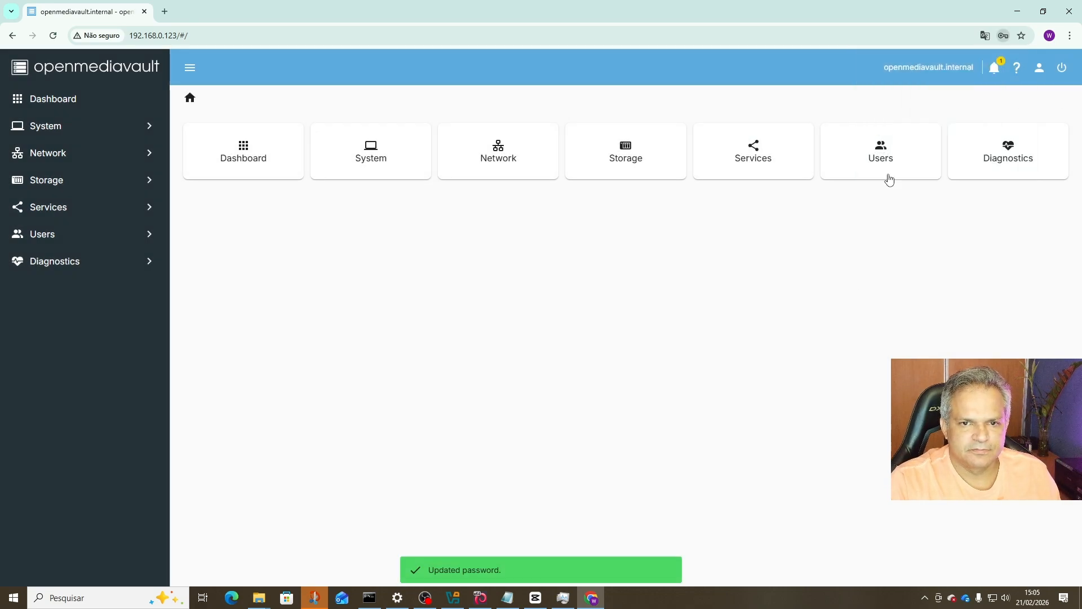
{"action": "left_click", "coordinate": [995, 69]}
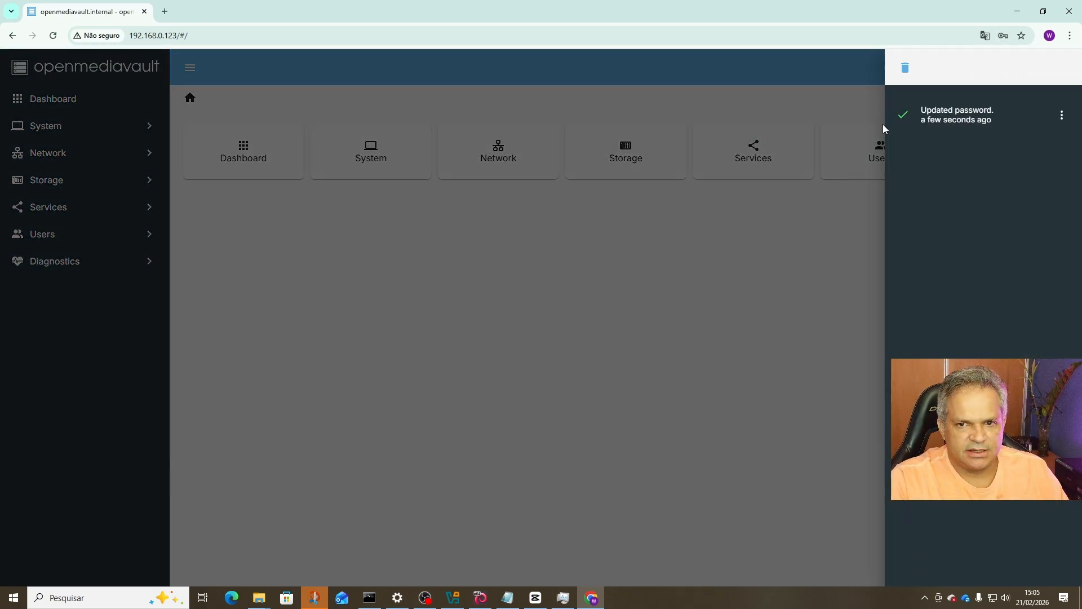
{"action": "left_click", "coordinate": [905, 68]}
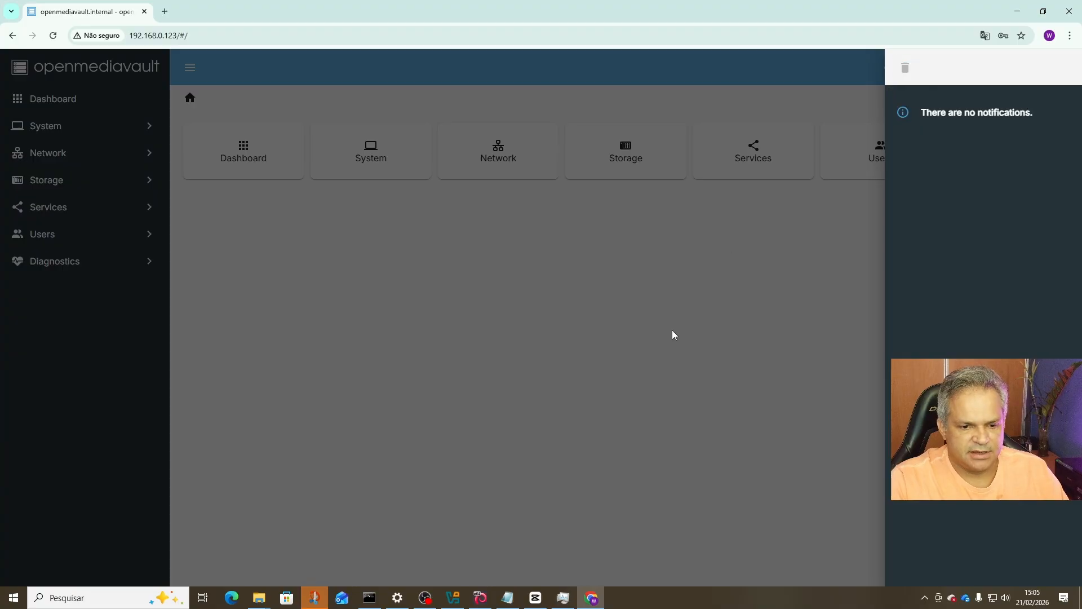
{"action": "left_click", "coordinate": [507, 597]}
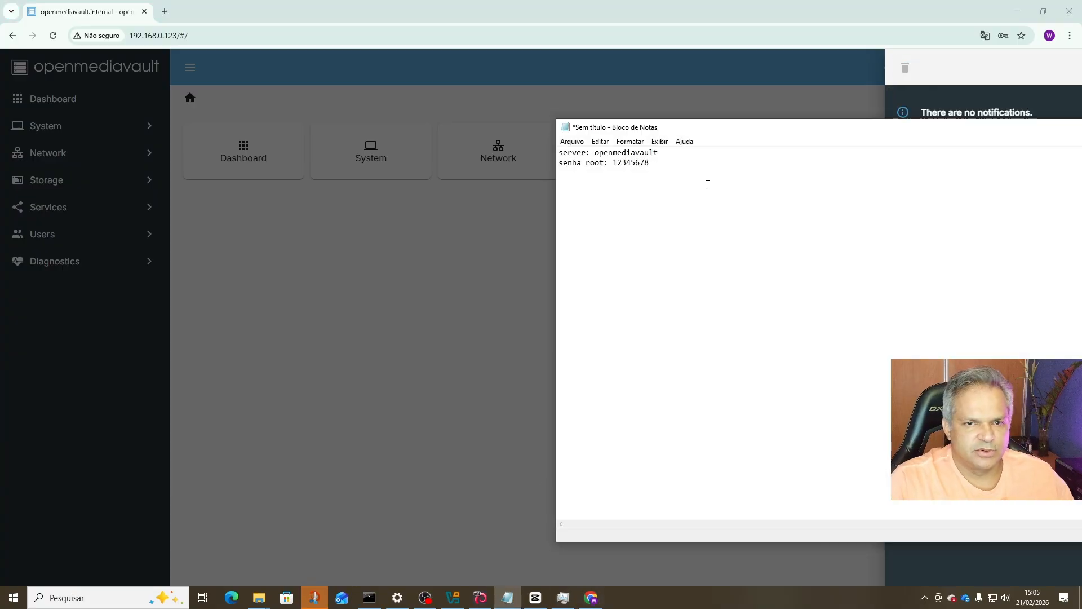
Add a new line to the Notepad note recording the new OMV password, then return to openmediavault.
{"action": "key", "text": "Return"}
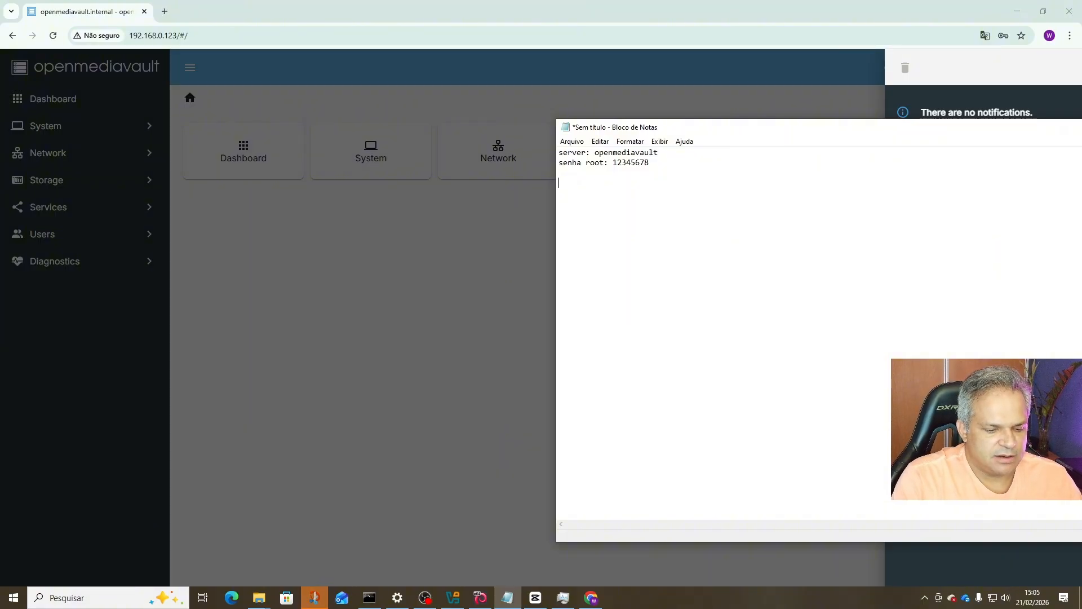
{"action": "type", "text": "senh"}
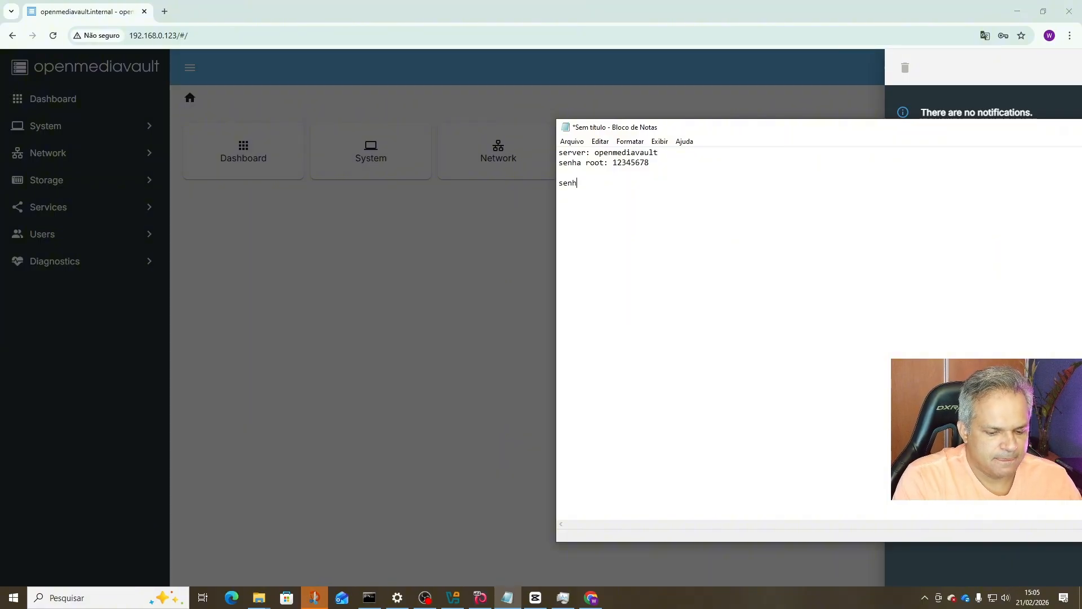
{"action": "type", "text": "h"}
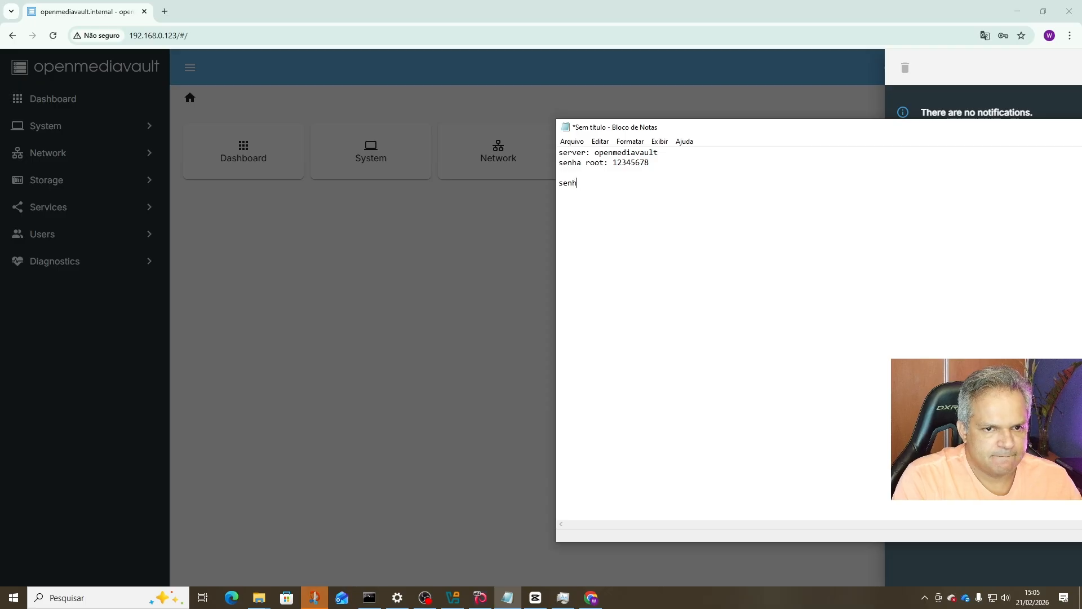
{"action": "type", "text": " 0M"}
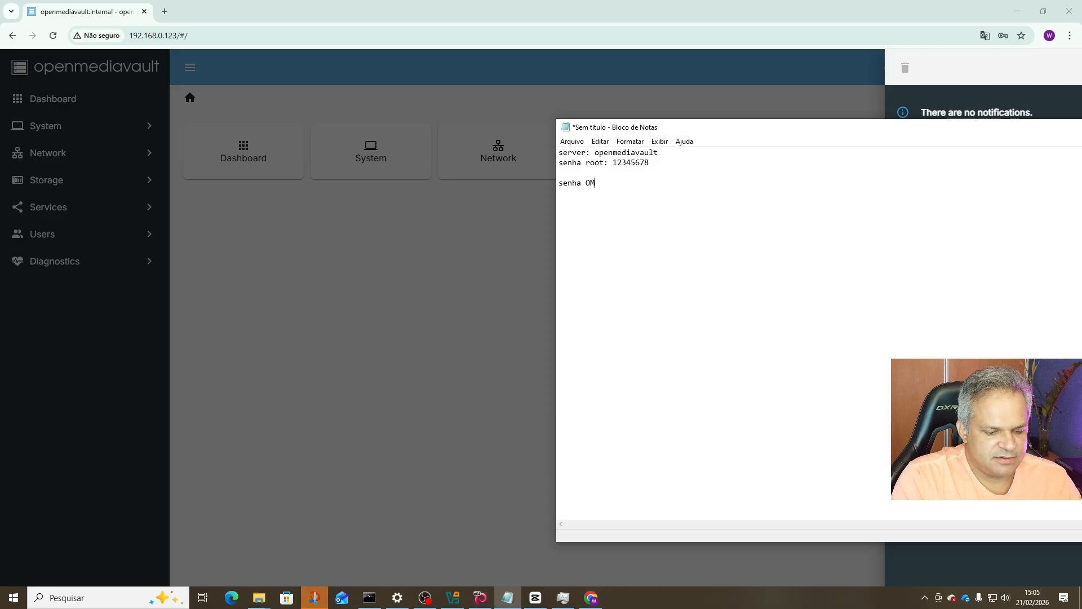
{"action": "type", "text": "V: "}
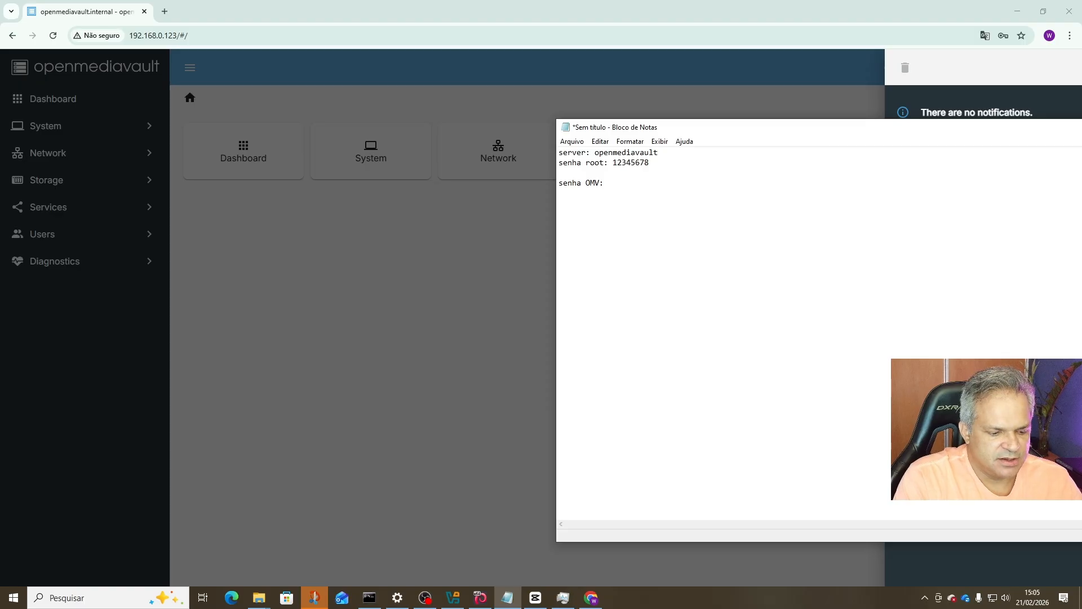
{"action": "type", "text": "12345678"}
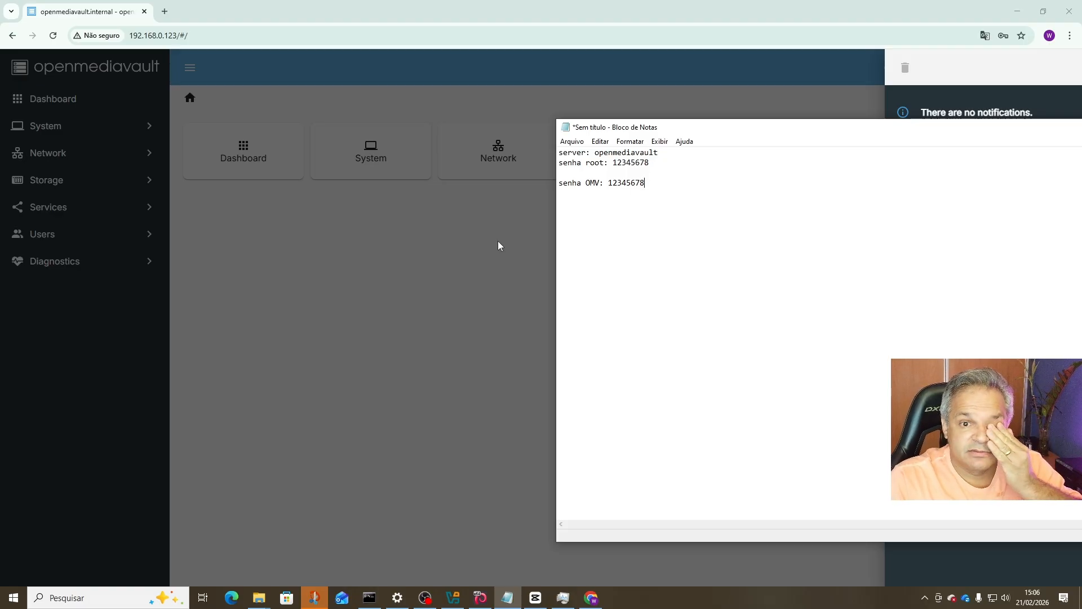
{"action": "left_click", "coordinate": [447, 278]}
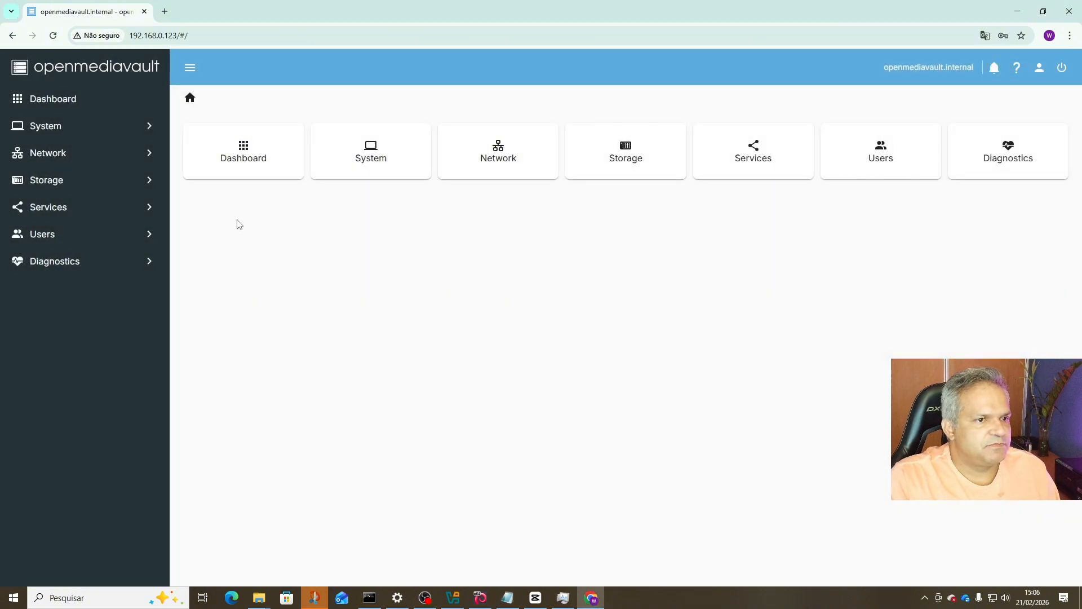
Open the Network section, glance at its General page, and return to the Network overview.
{"action": "left_click", "coordinate": [110, 160]}
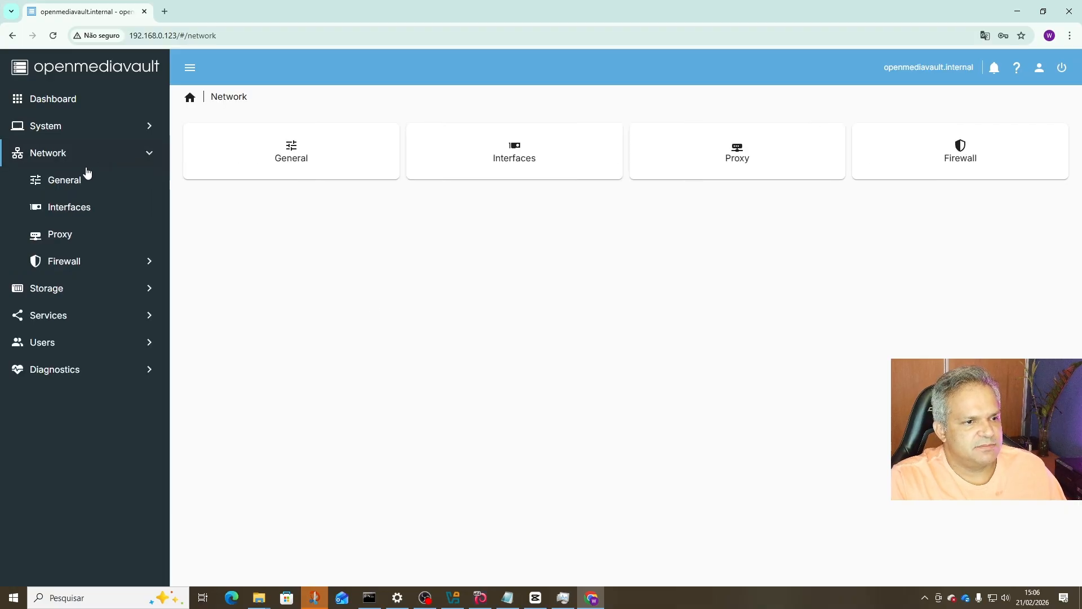
{"action": "left_click", "coordinate": [66, 185]}
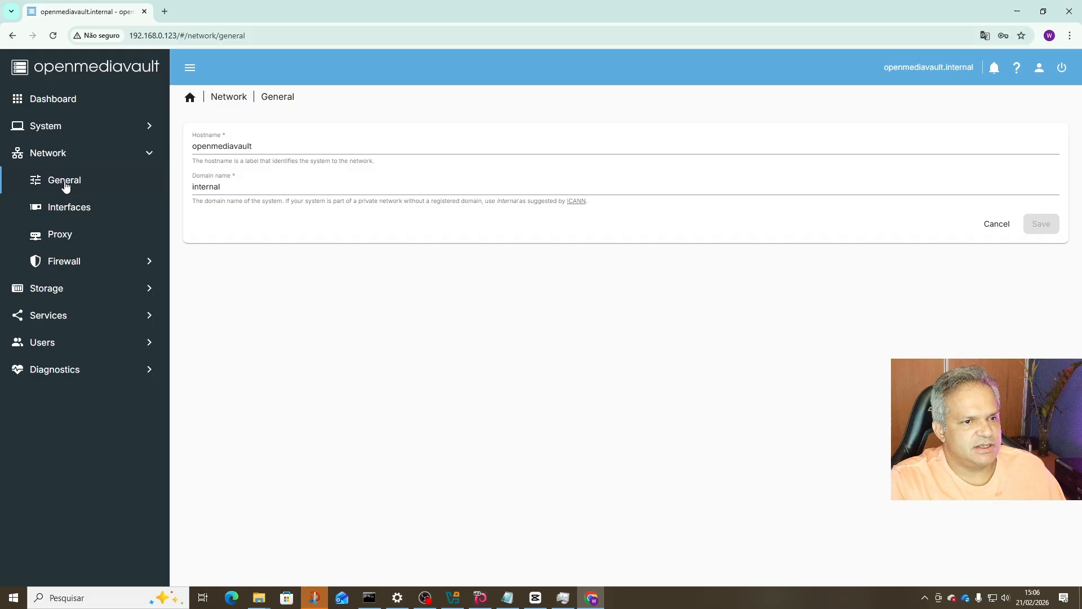
{"action": "left_click", "coordinate": [239, 101]}
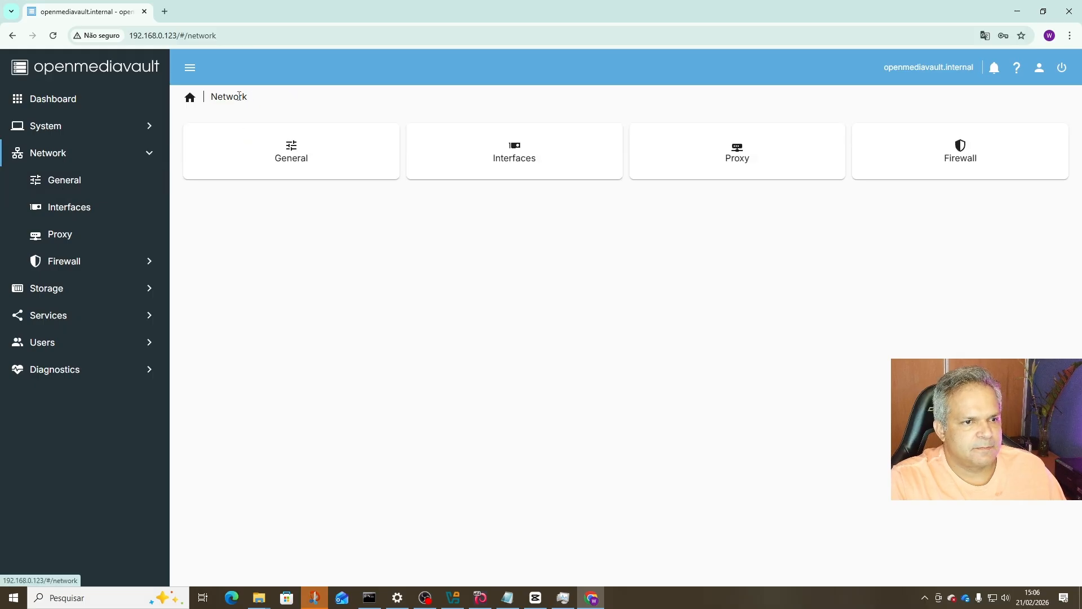
Edit interface enp0s3 under Network > Interfaces and switch its IPv4 method to Static.
{"action": "left_click", "coordinate": [563, 153]}
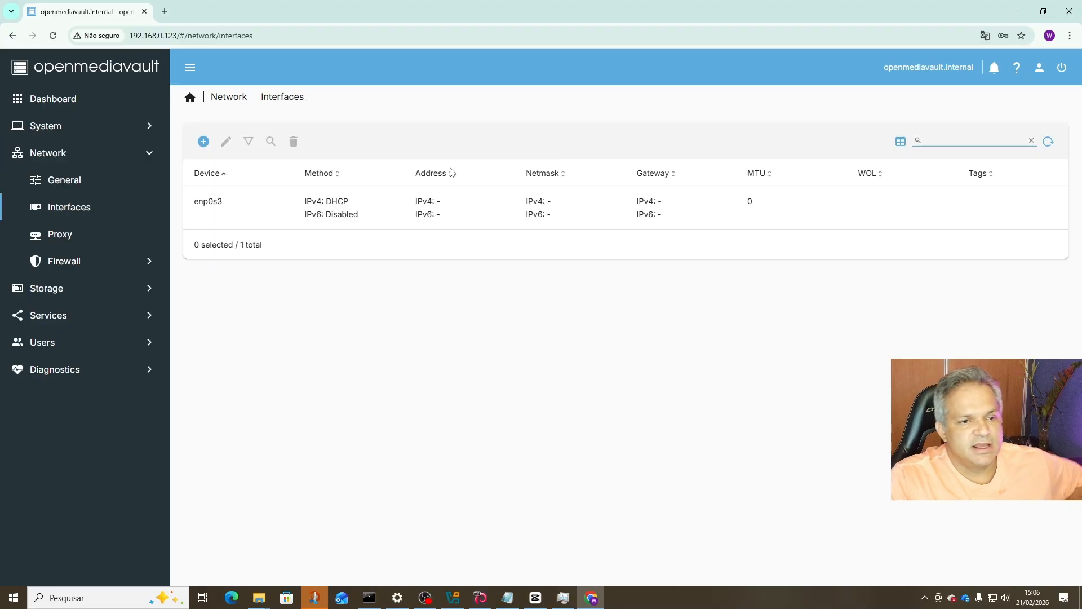
{"action": "left_click", "coordinate": [274, 208]}
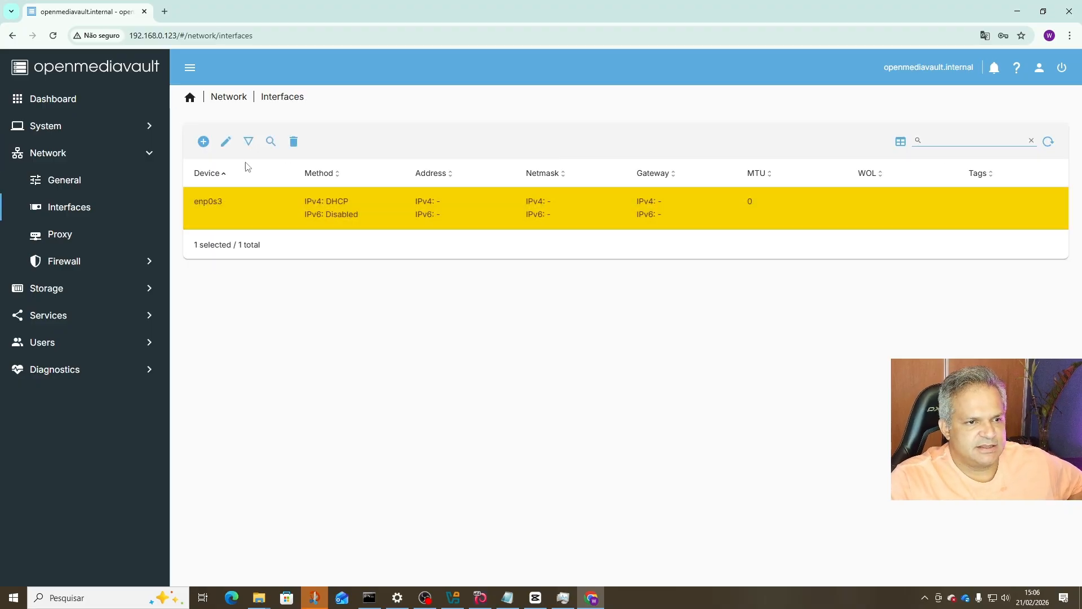
{"action": "left_click", "coordinate": [225, 141]}
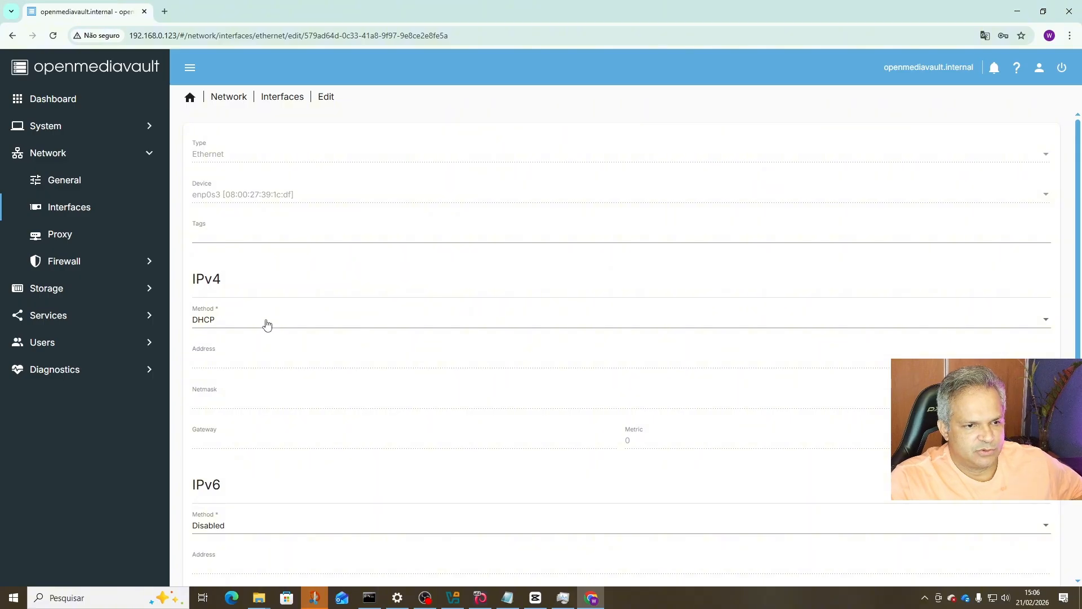
{"action": "left_click", "coordinate": [223, 323]}
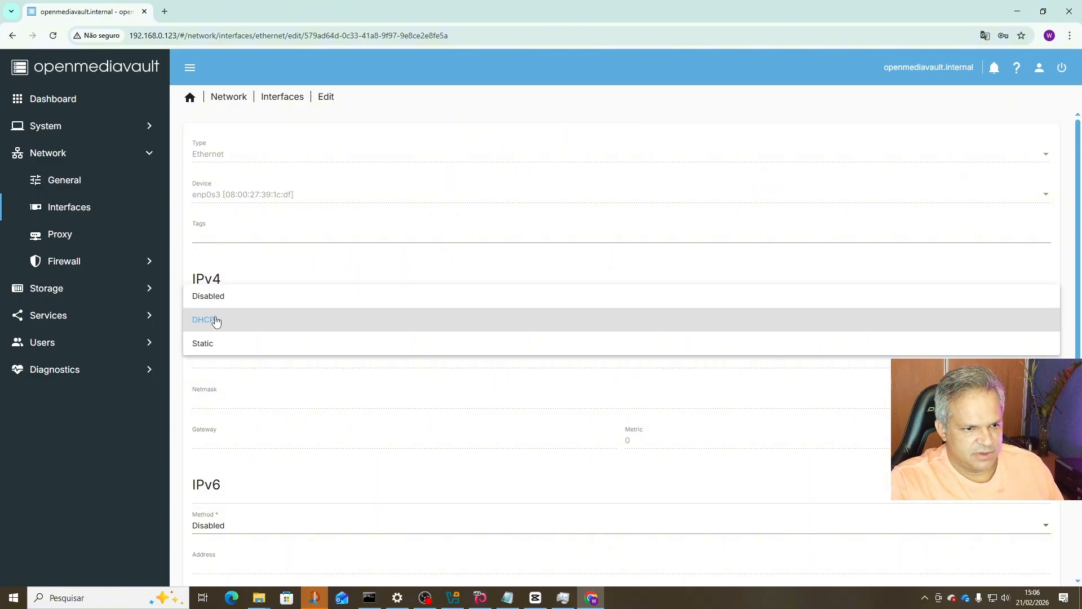
{"action": "left_click", "coordinate": [207, 343]}
{"action": "scroll", "coordinate": [310, 367], "scroll_direction": "down", "scroll_amount": 2}
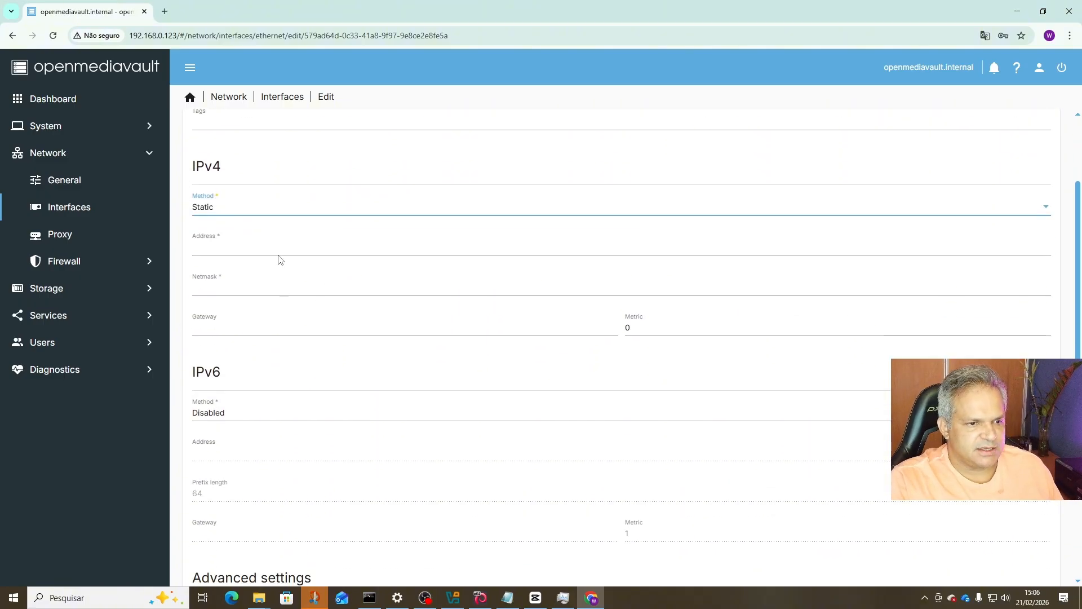
Enter IPv4 address 192.168.0.52, netmask 255.255.255.0 and gateway 192.168.0.1.
{"action": "left_click", "coordinate": [281, 247]}
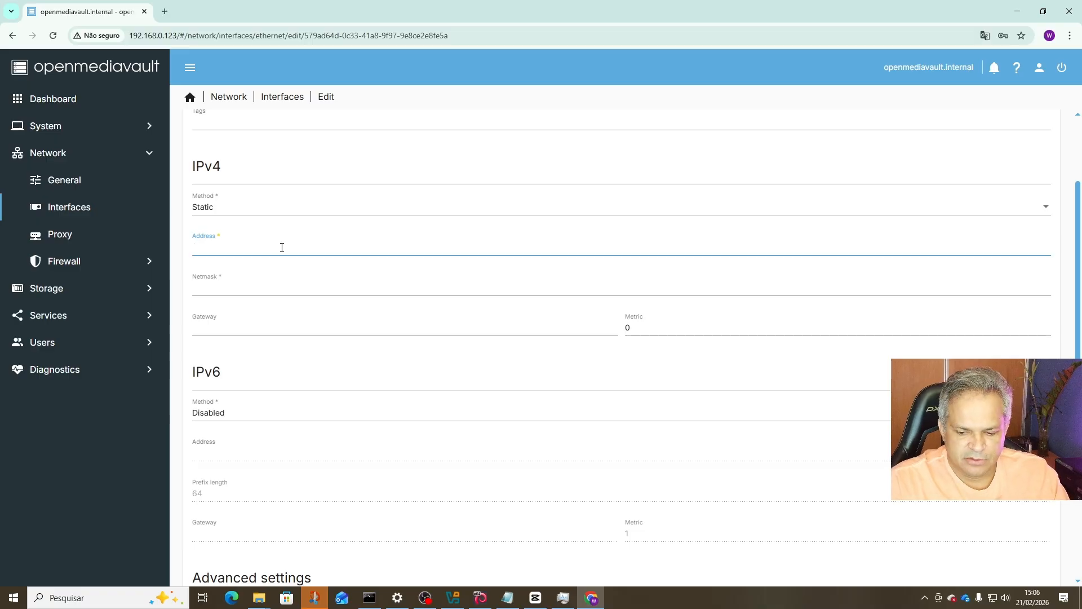
{"action": "type", "text": "192"}
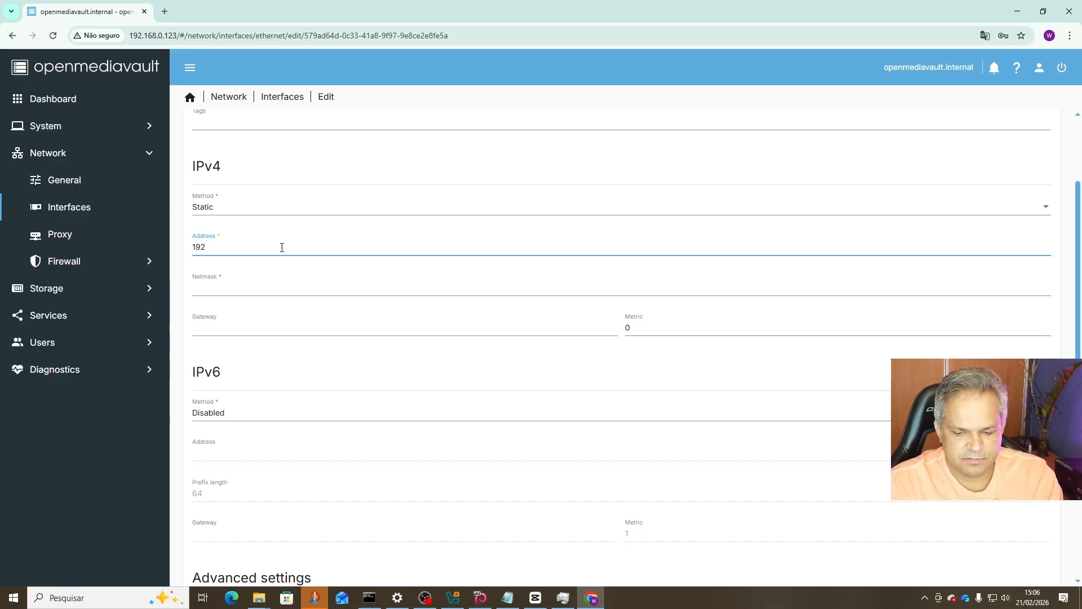
{"action": "type", "text": ".168.0.52"}
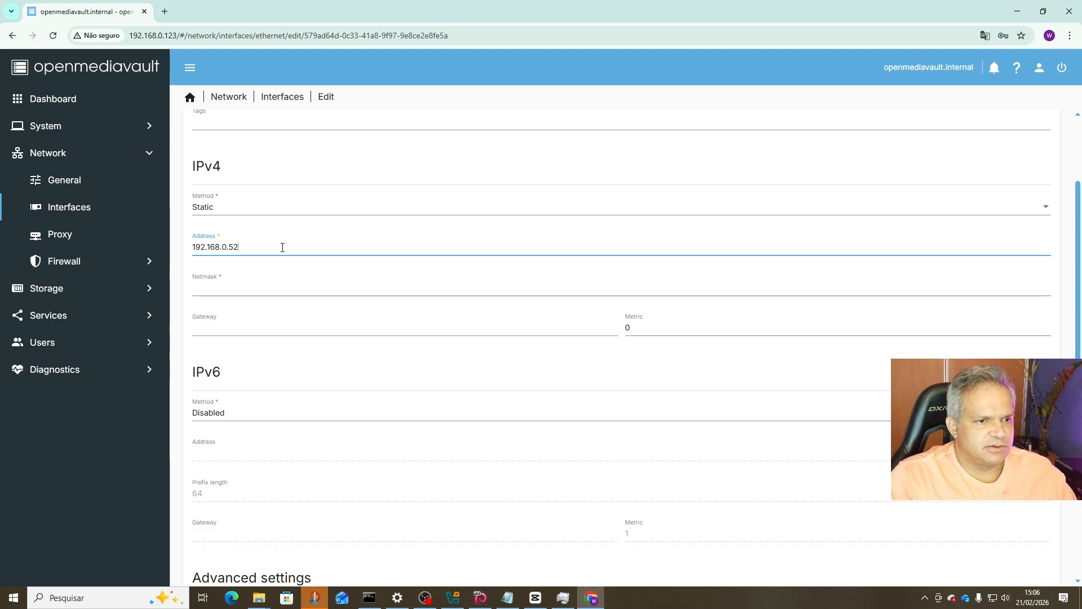
{"action": "left_click", "coordinate": [281, 288]}
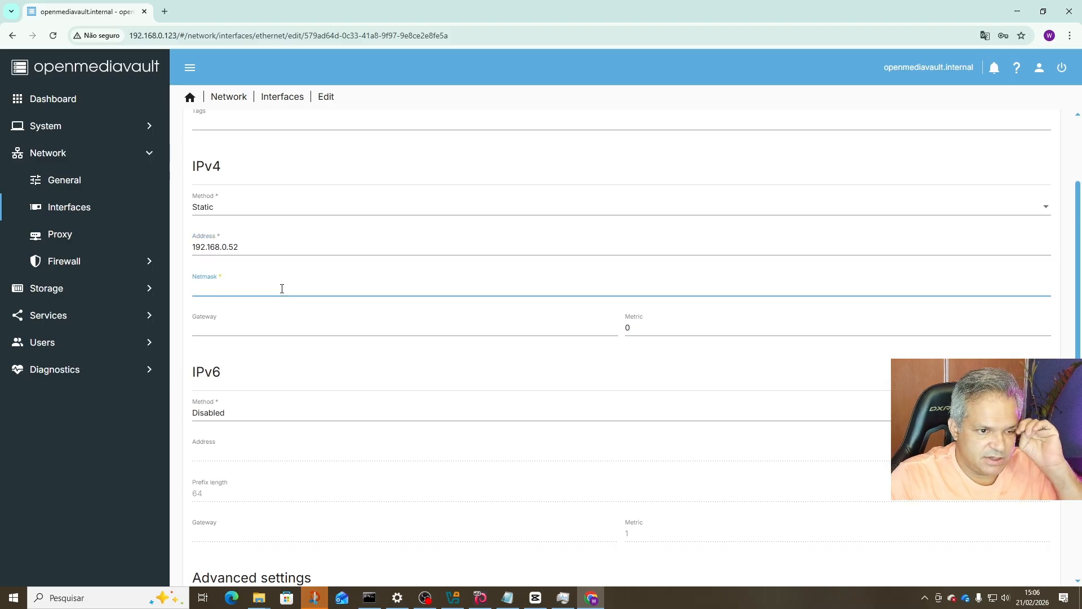
{"action": "type", "text": "2"}
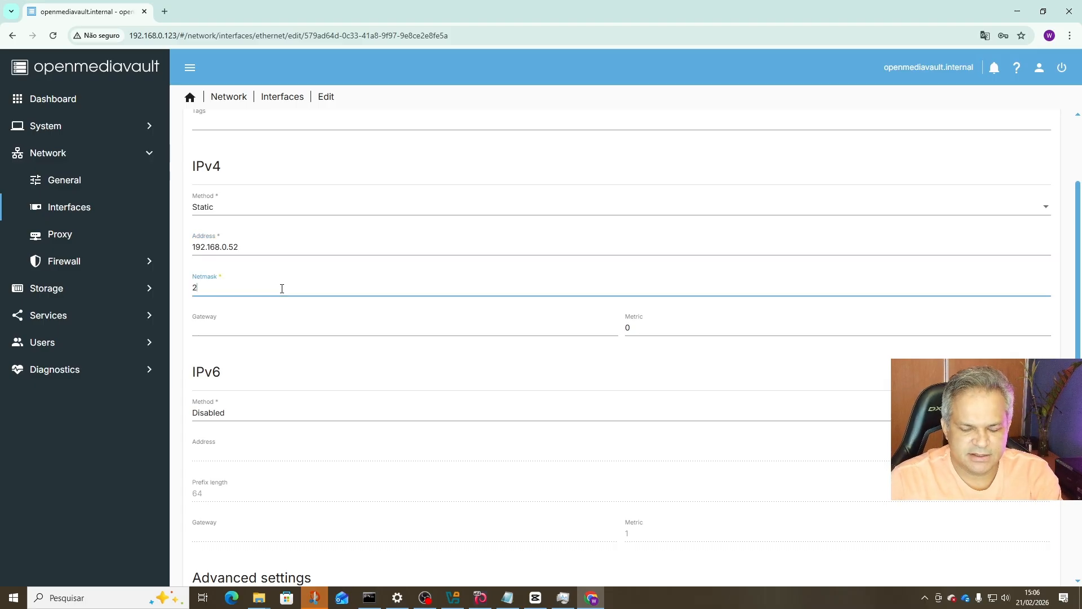
{"action": "type", "text": "55.255.25"}
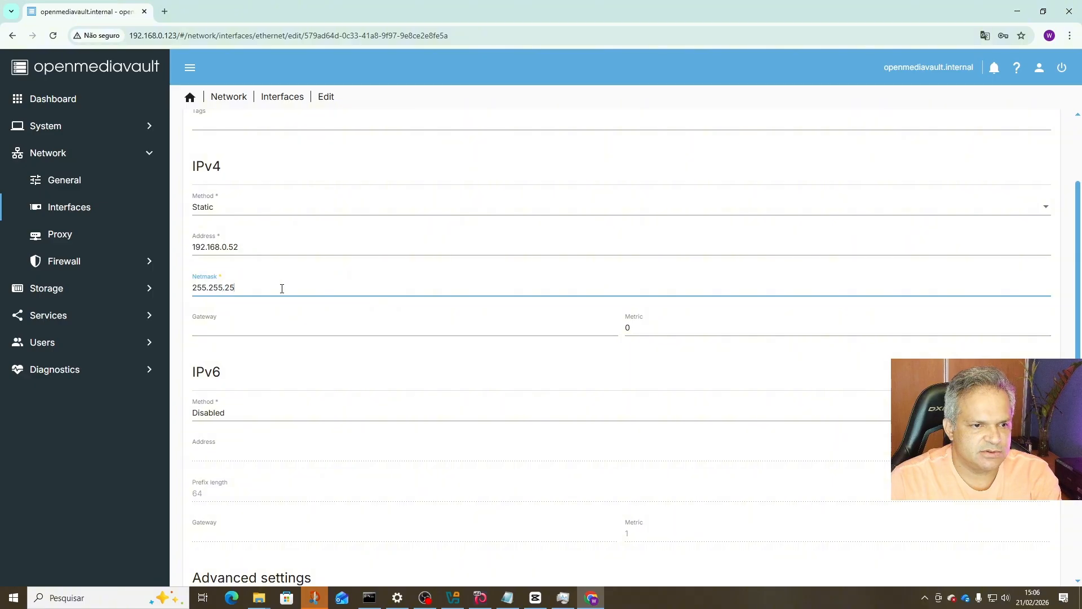
{"action": "type", "text": "5.0"}
{"action": "left_click", "coordinate": [212, 331]}
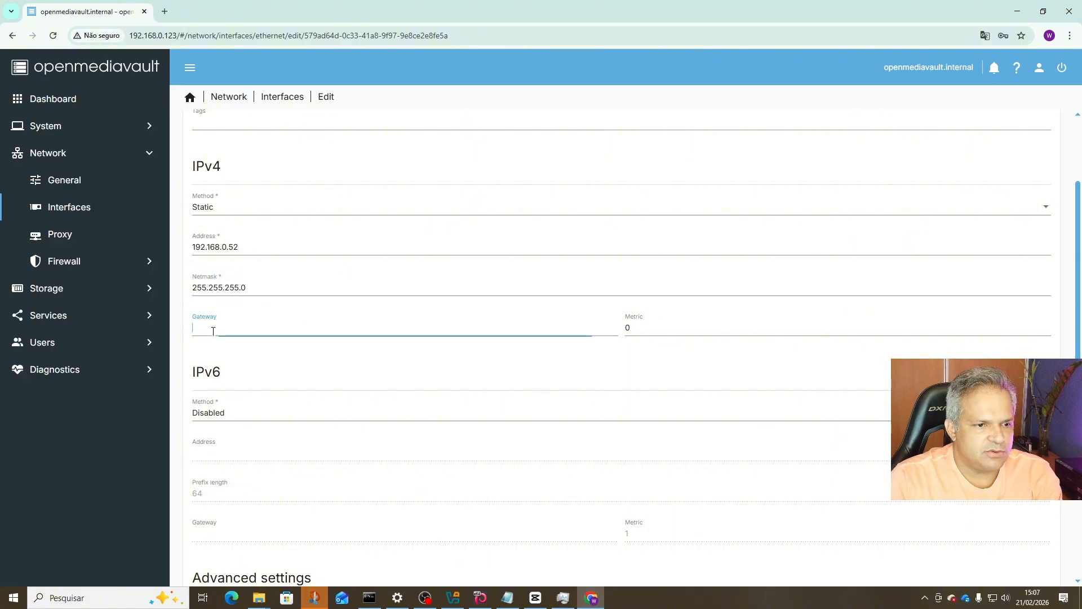
{"action": "type", "text": "192.168"}
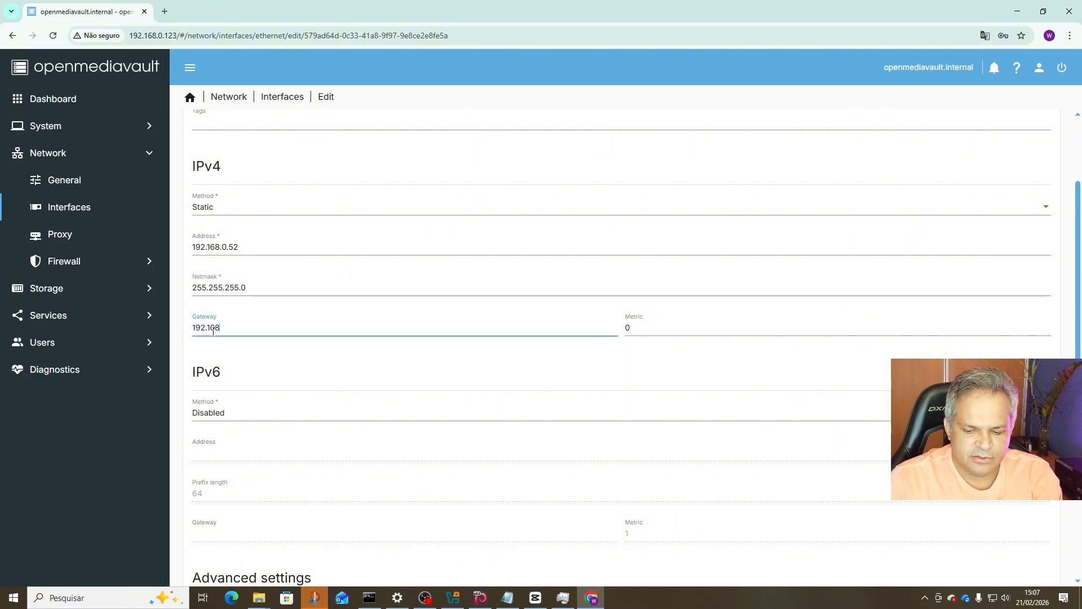
{"action": "type", "text": ".0.1"}
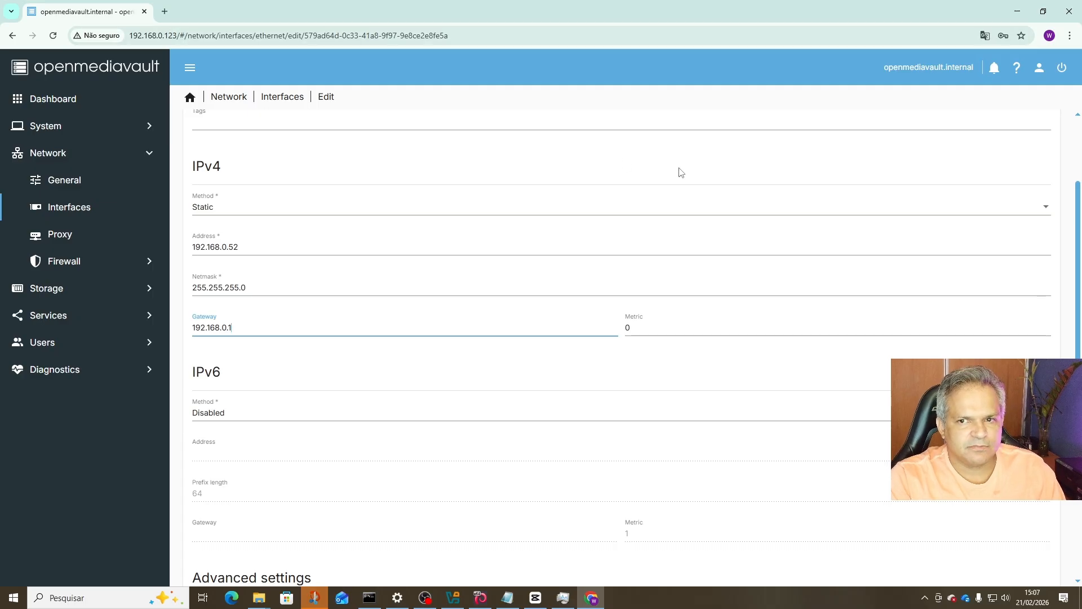
{"action": "scroll", "coordinate": [852, 424], "scroll_direction": "down", "scroll_amount": 4}
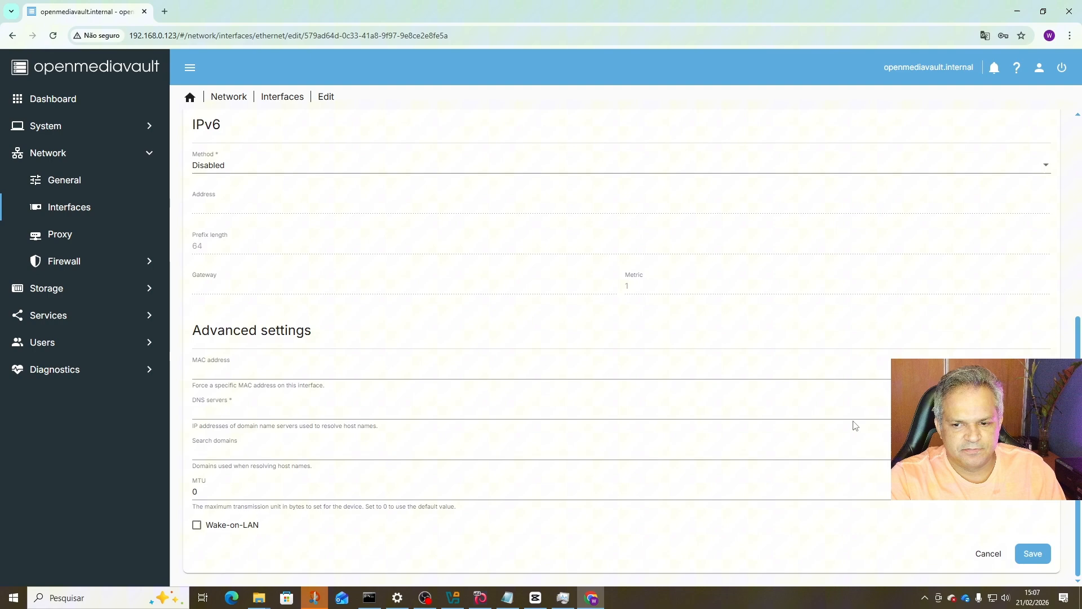
Enter 192.168.0.52 as enp0s3's DNS server and save the interface settings.
{"action": "left_click", "coordinate": [1037, 553]}
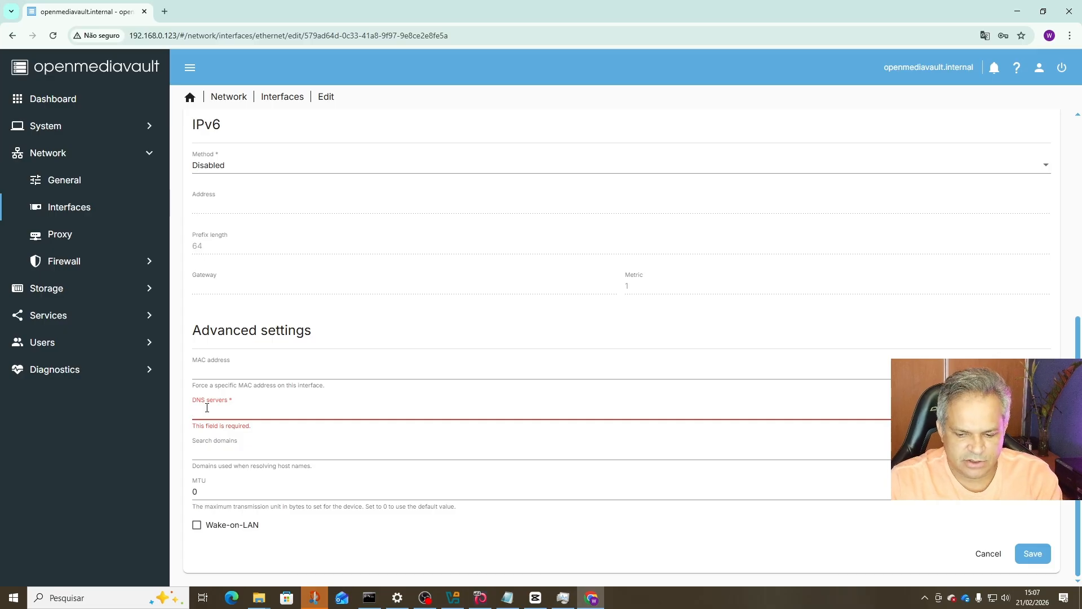
{"action": "type", "text": "192.16"}
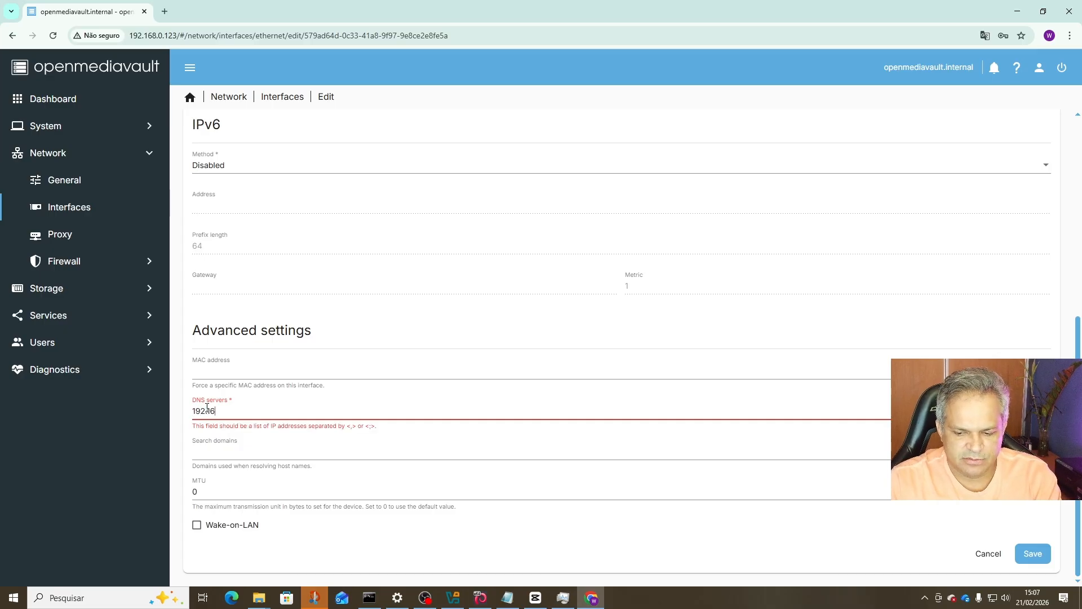
{"action": "type", "text": "8.0.52"}
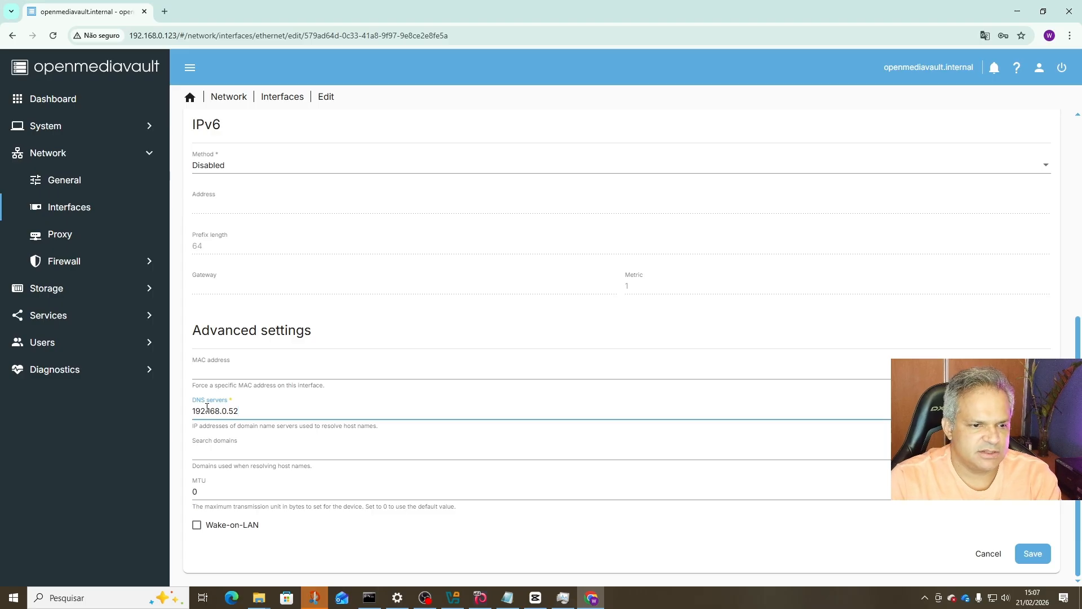
{"action": "left_click", "coordinate": [1040, 558]}
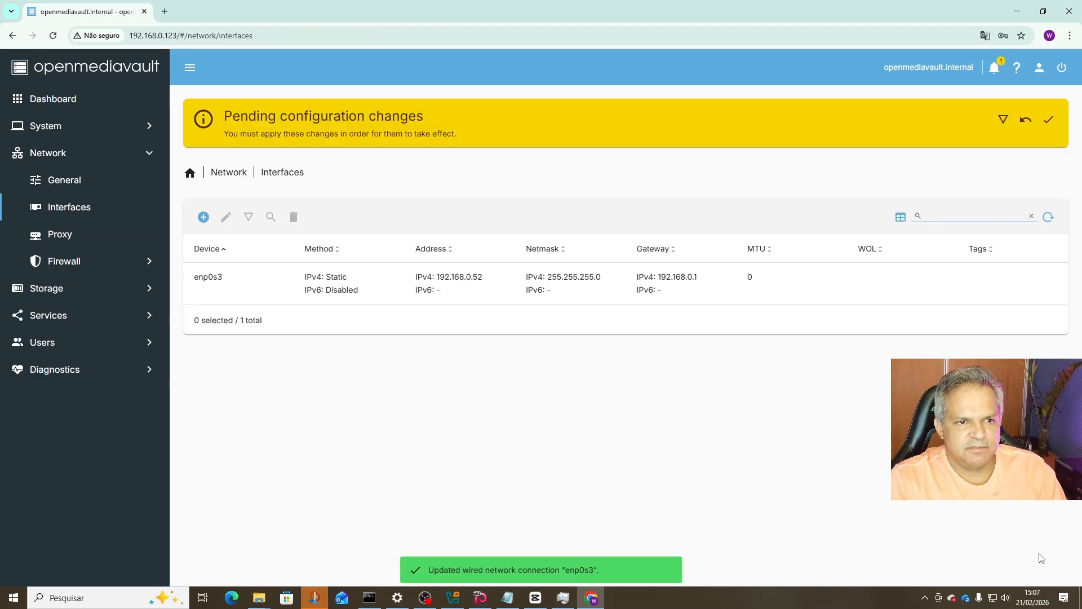
Apply the pending network changes, then load the web interface at 192.168.0.52.
{"action": "left_click", "coordinate": [1049, 122]}
{"action": "left_click", "coordinate": [624, 353]}
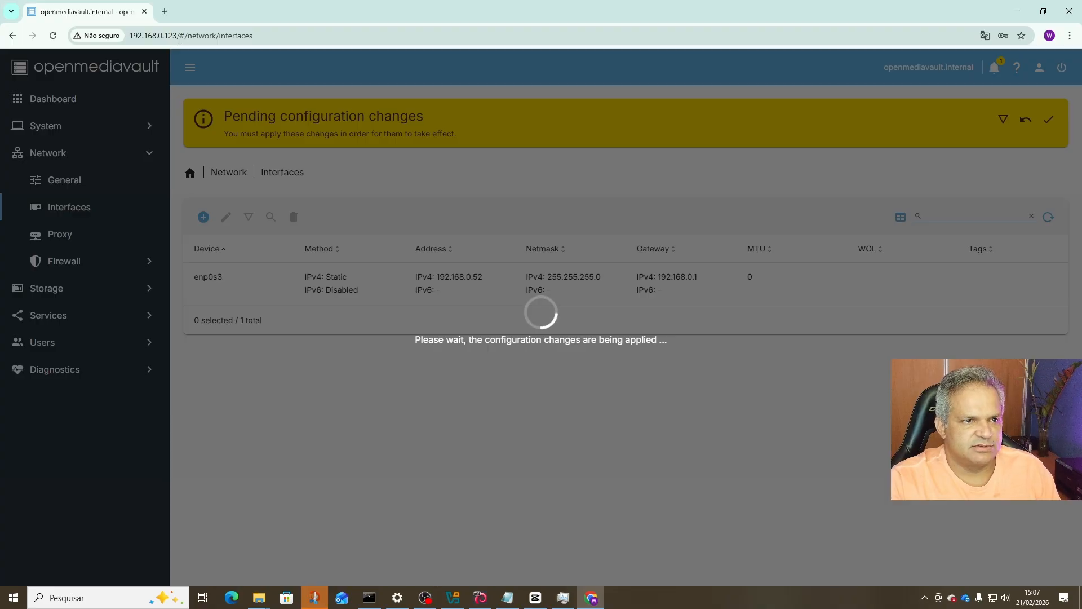
{"action": "left_click_drag", "start_coordinate": [164, 36], "coordinate": [274, 39]}
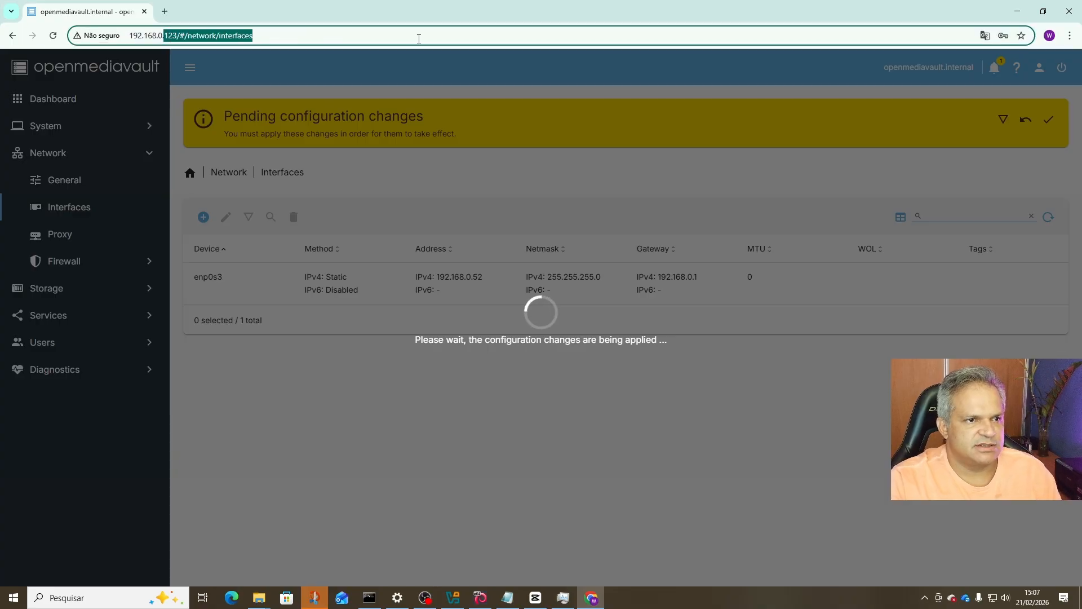
{"action": "type", "text": "5"}
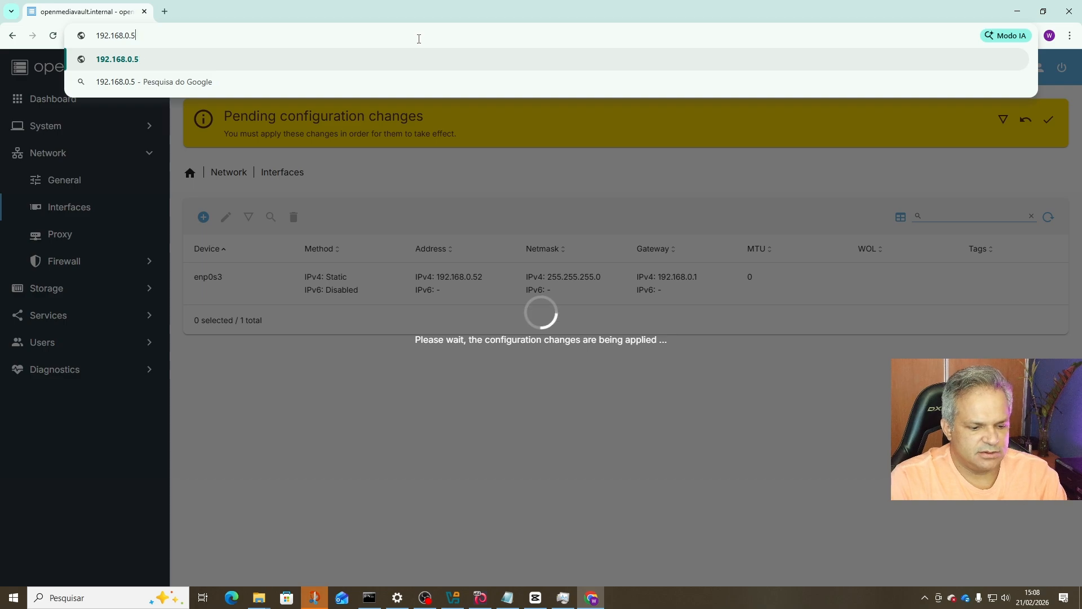
{"action": "type", "text": "2"}
{"action": "key", "text": "Return"}
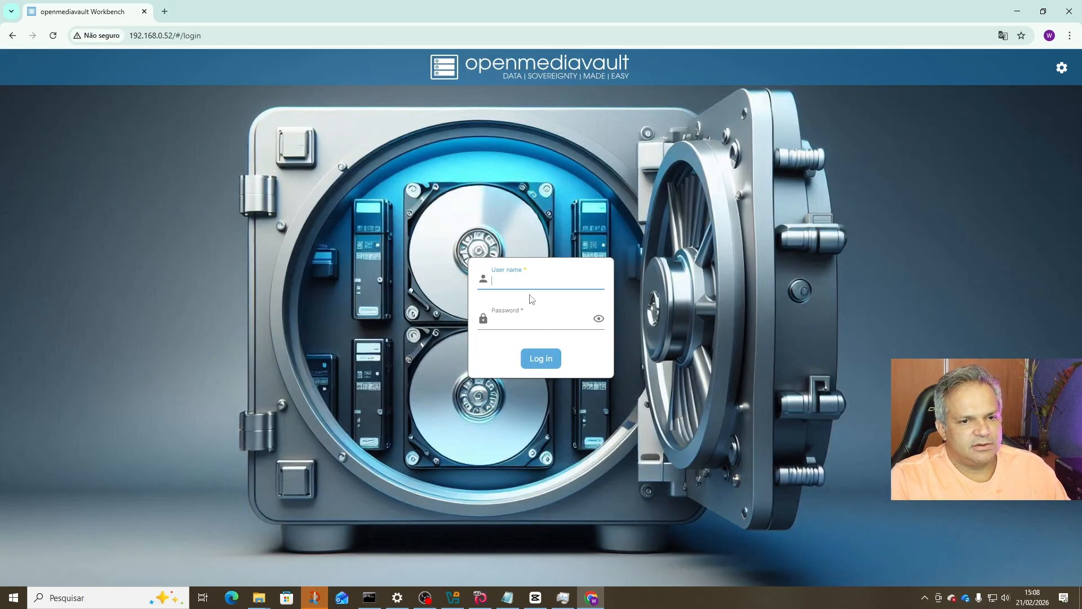
Log in to openmediavault with the administrator user name and password.
{"action": "left_click", "coordinate": [531, 280]}
{"action": "type", "text": "admin"}
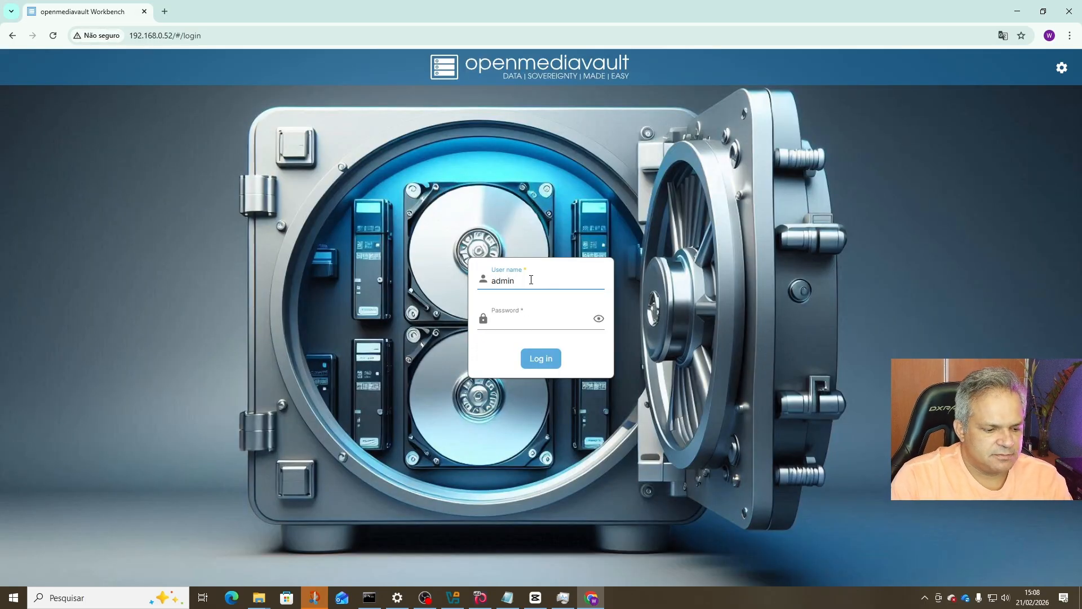
{"action": "key", "text": "Tab"}
{"action": "type", "text": "*"}
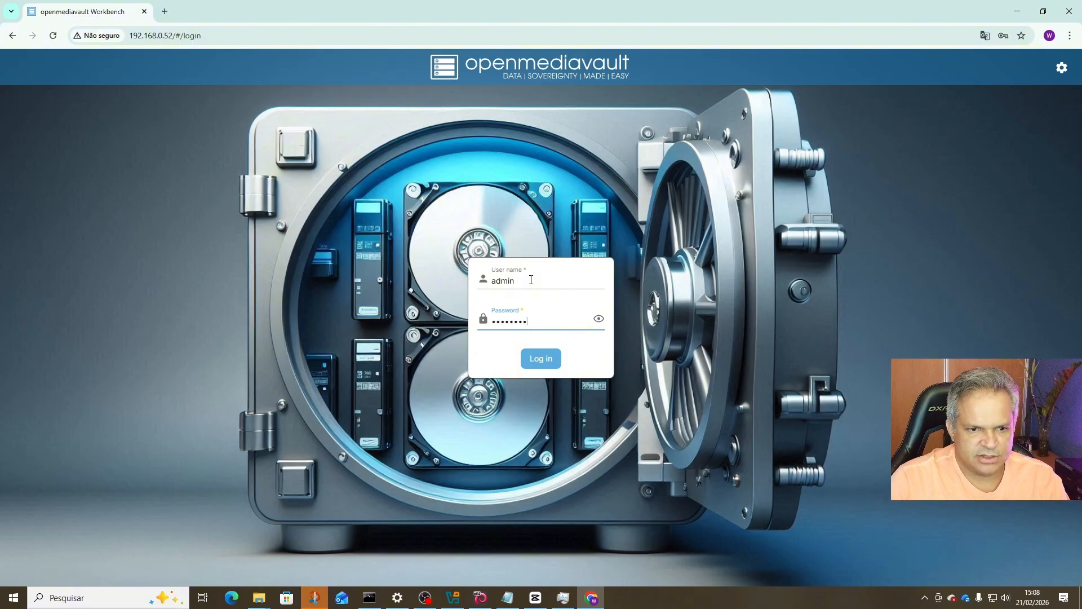
{"action": "left_click", "coordinate": [557, 361]}
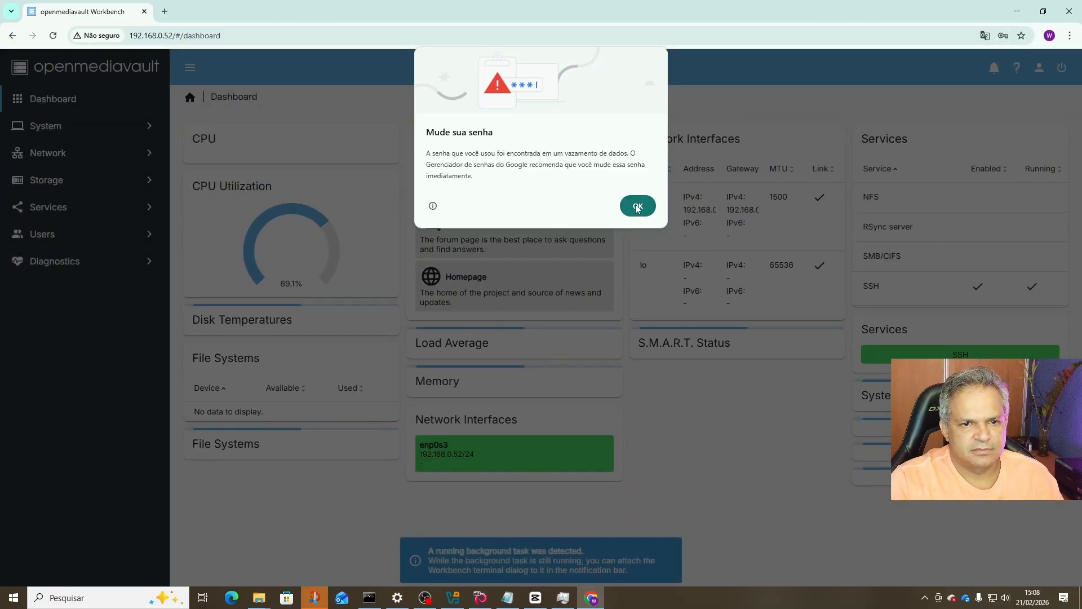
Dismiss Chrome's leaked-password warning and check the notifications panel before closing it.
{"action": "left_click", "coordinate": [637, 206]}
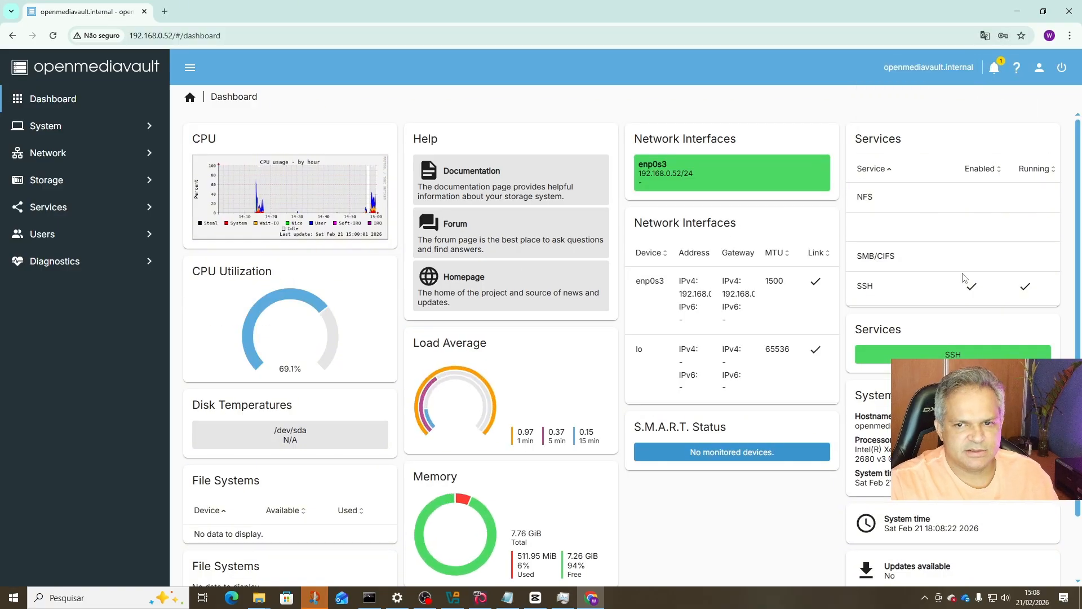
{"action": "left_click", "coordinate": [994, 68]}
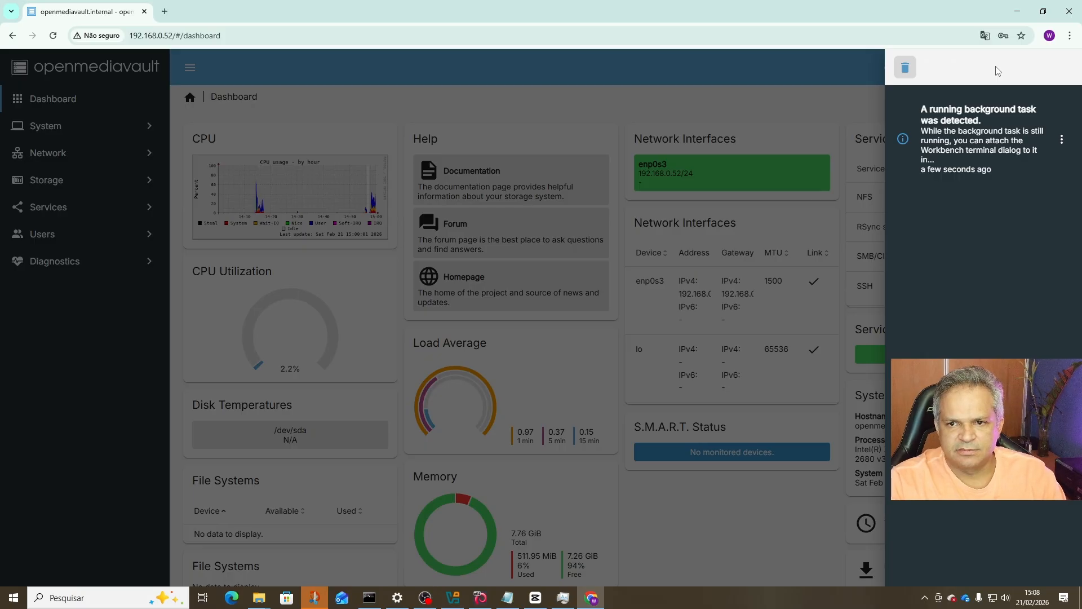
{"action": "left_click", "coordinate": [786, 113]}
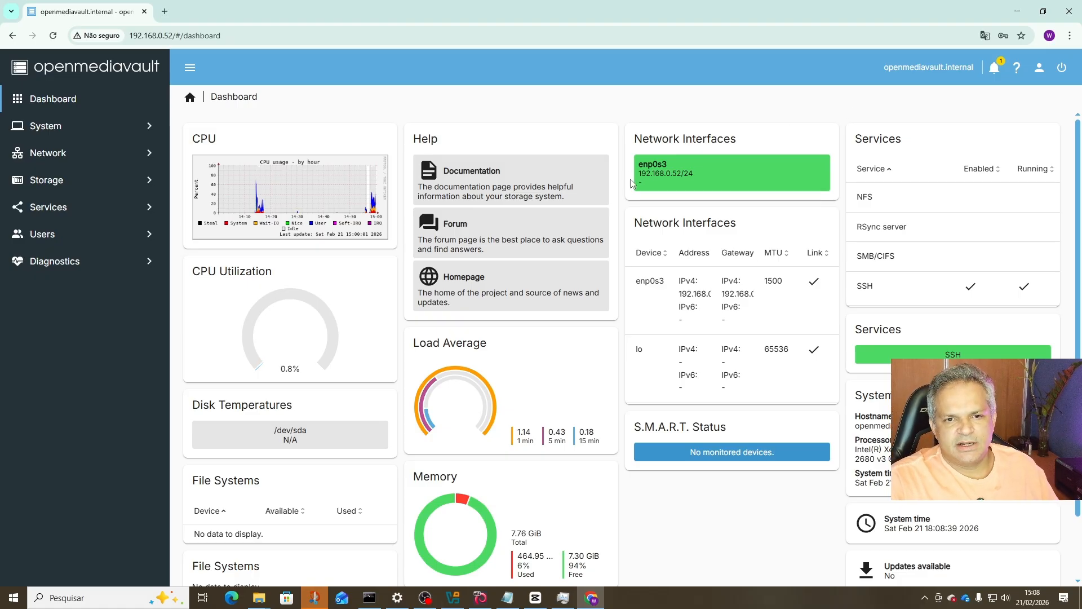
{"action": "mouse_move", "coordinate": [682, 178]}
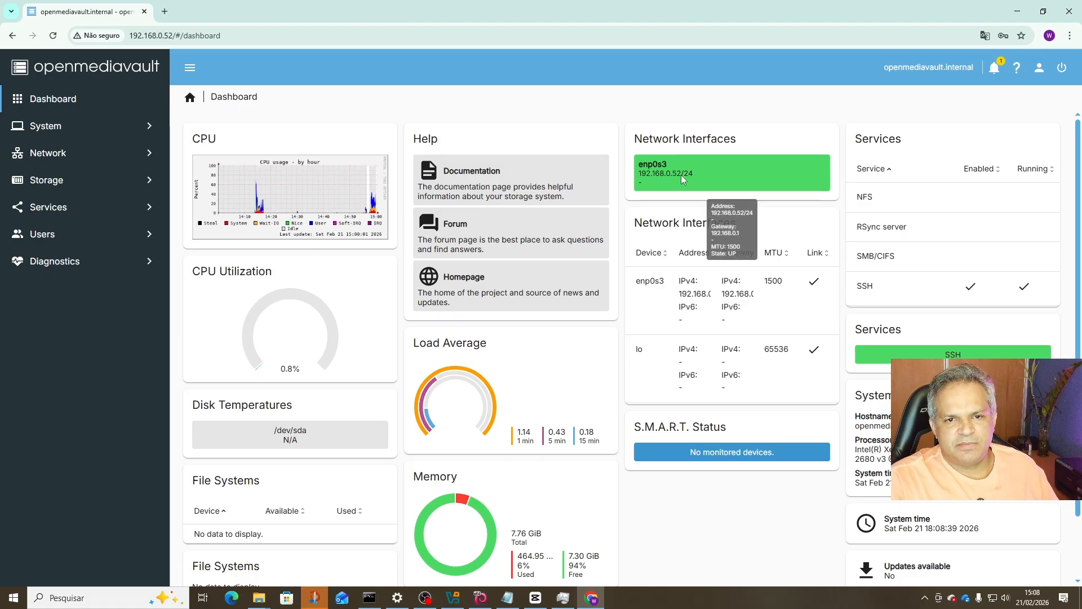
Add 'ip: 192.168.0.52' below the root password in Notepad and start saving as a new file.
{"action": "left_click", "coordinate": [507, 598]}
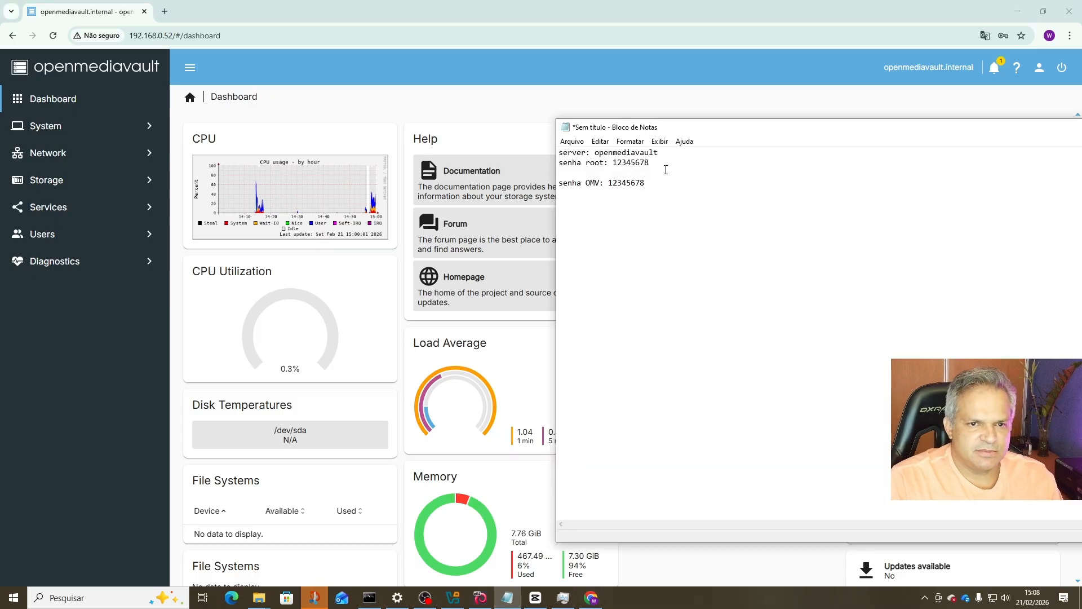
{"action": "key", "text": "Return"}
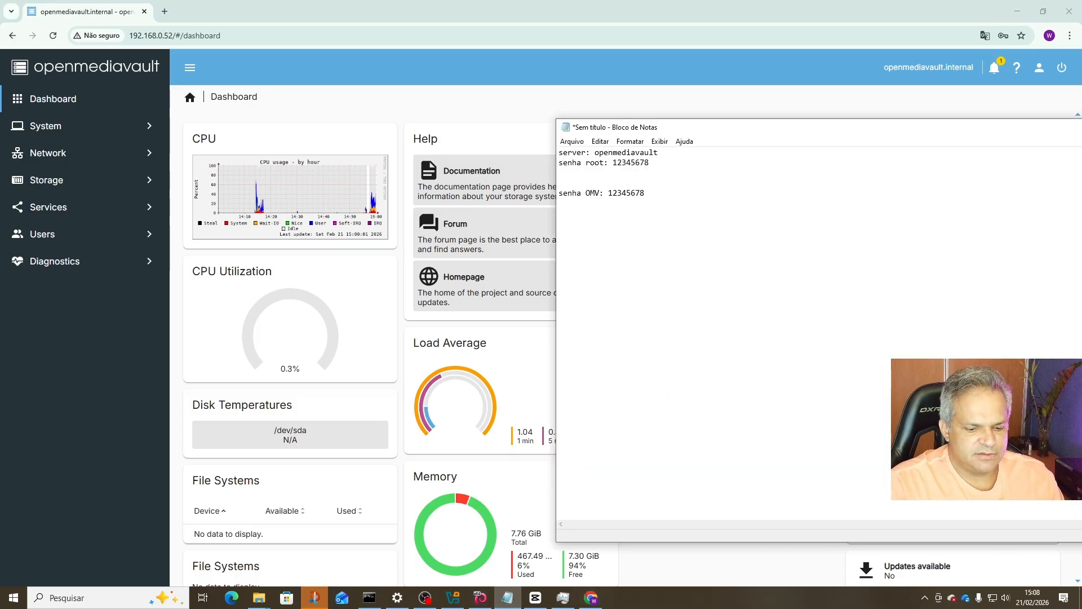
{"action": "type", "text": "ip: 19"}
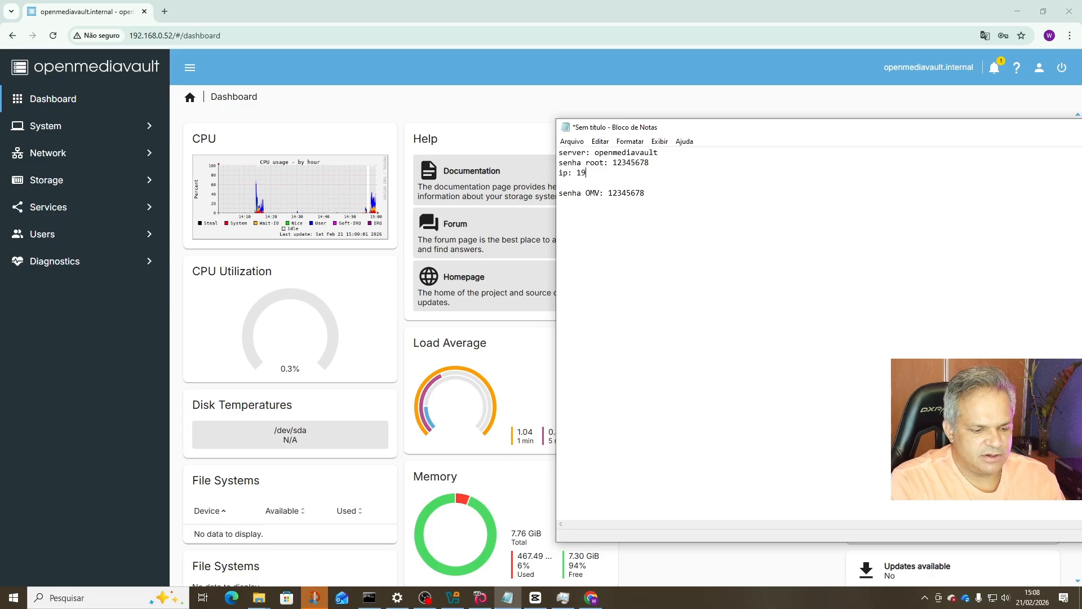
{"action": "type", "text": "2.168.0"}
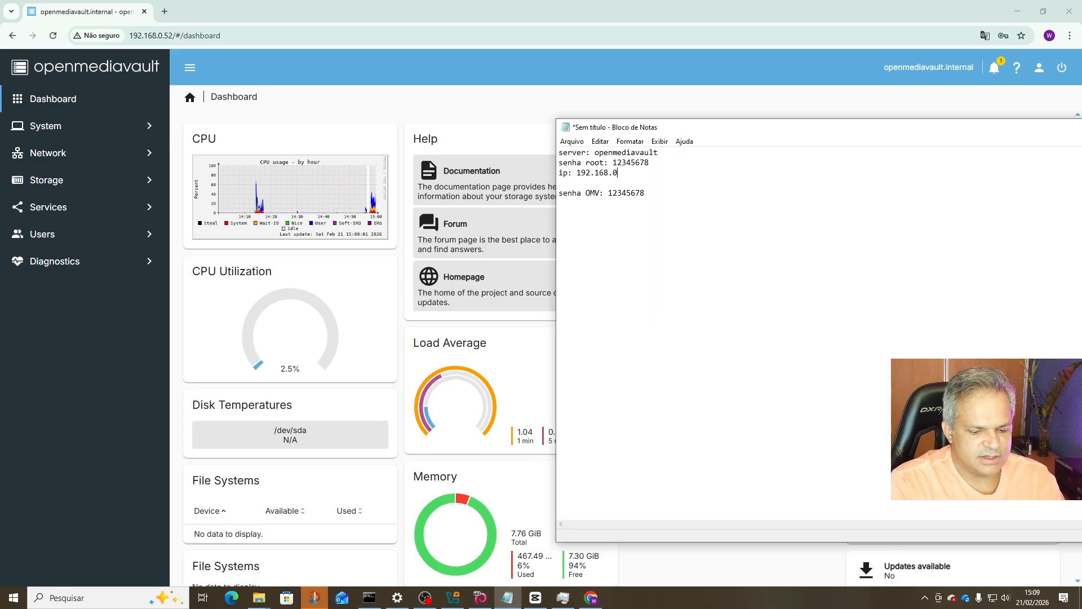
{"action": "type", "text": ".52"}
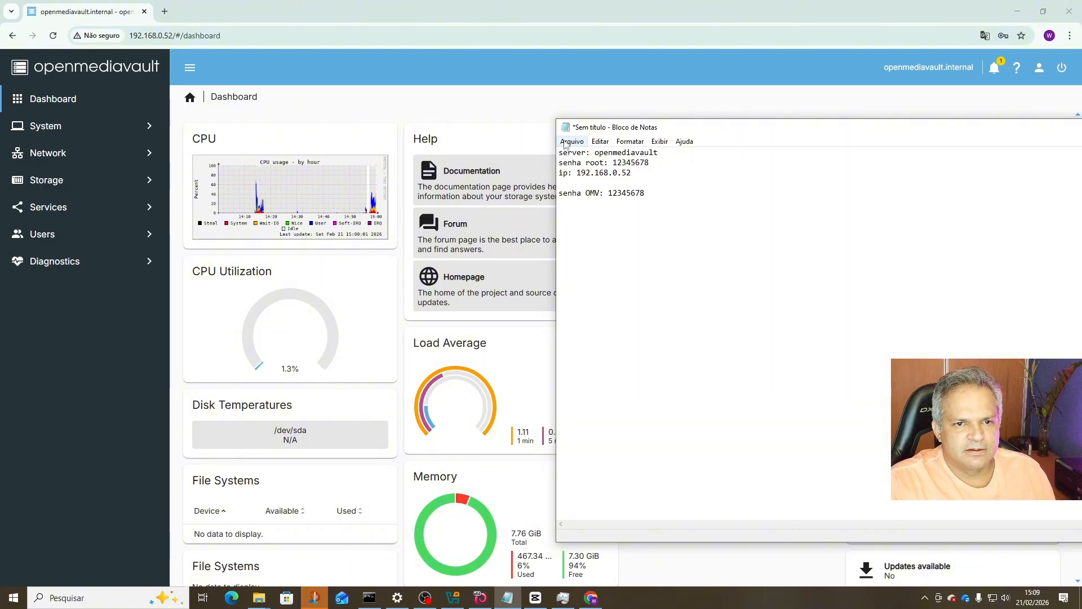
{"action": "left_click", "coordinate": [572, 141]}
{"action": "left_click", "coordinate": [585, 191]}
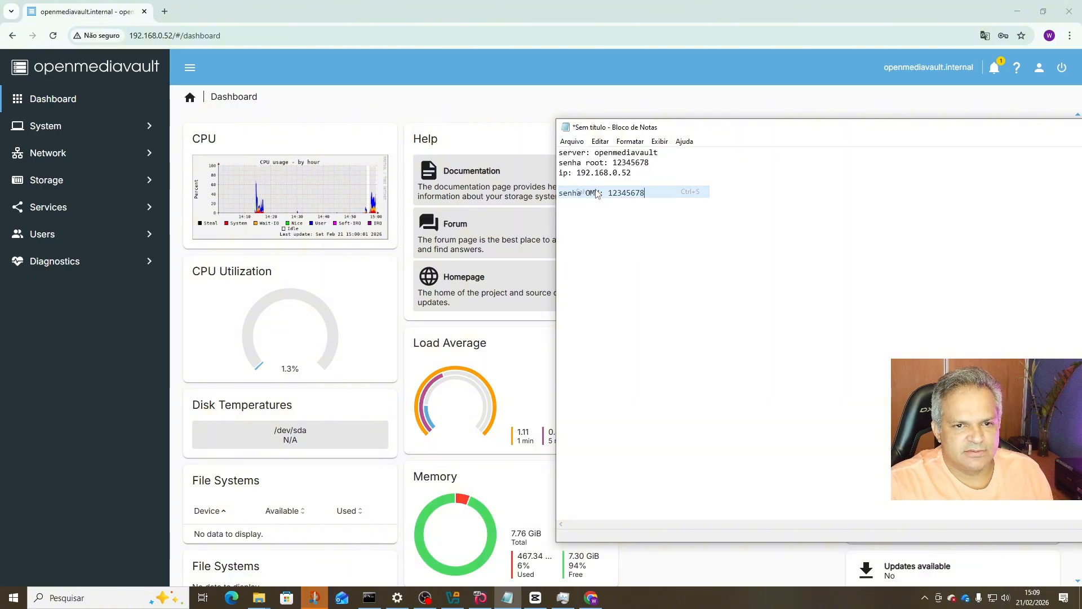
Save the note as 'Dados OMV' in Youtube (K:), replacing the '*' file name.
{"action": "scroll", "coordinate": [727, 338], "scroll_direction": "down", "scroll_amount": 1}
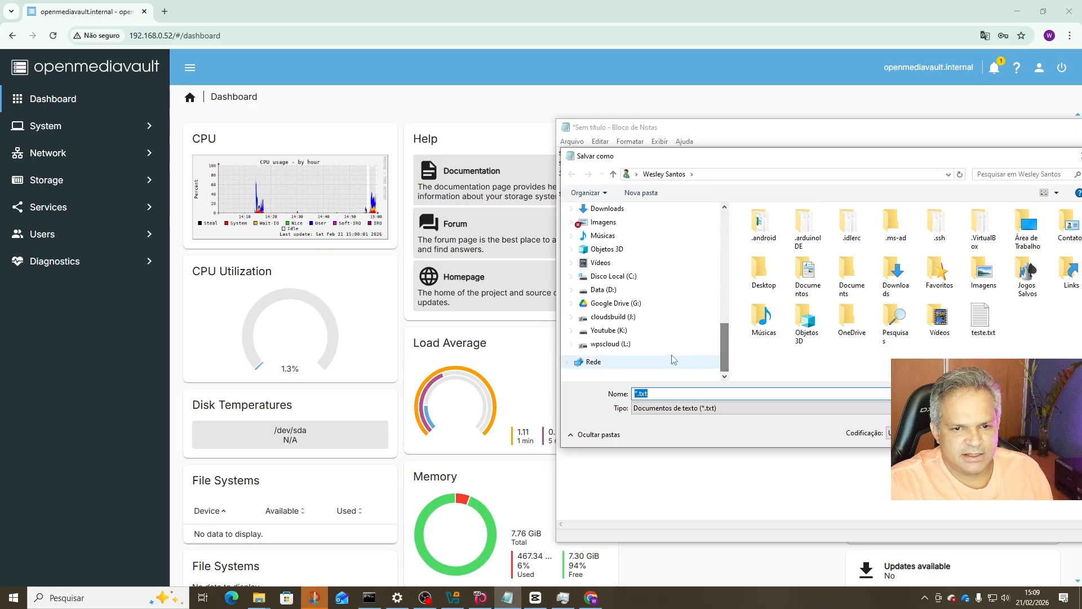
{"action": "left_click", "coordinate": [606, 329]}
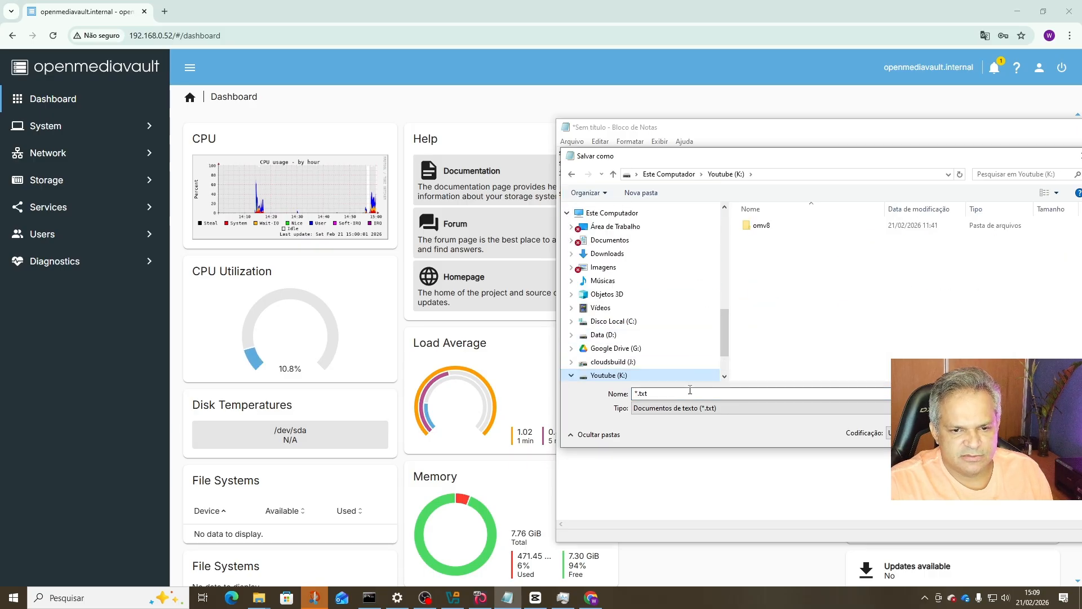
{"action": "left_click", "coordinate": [657, 393]}
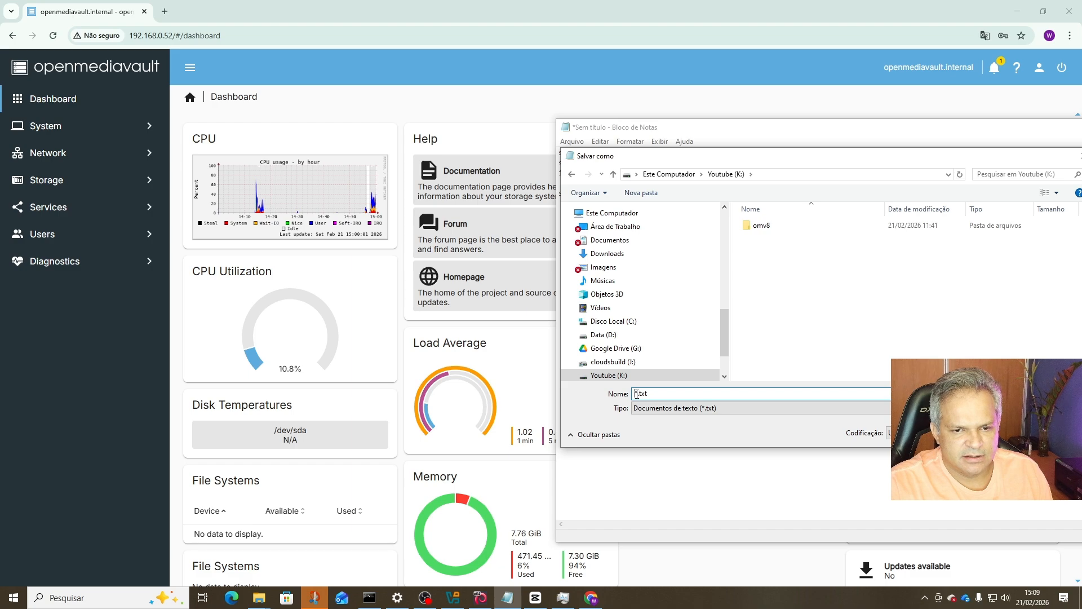
{"action": "double_click", "coordinate": [637, 393]}
{"action": "type", "text": "Dados"}
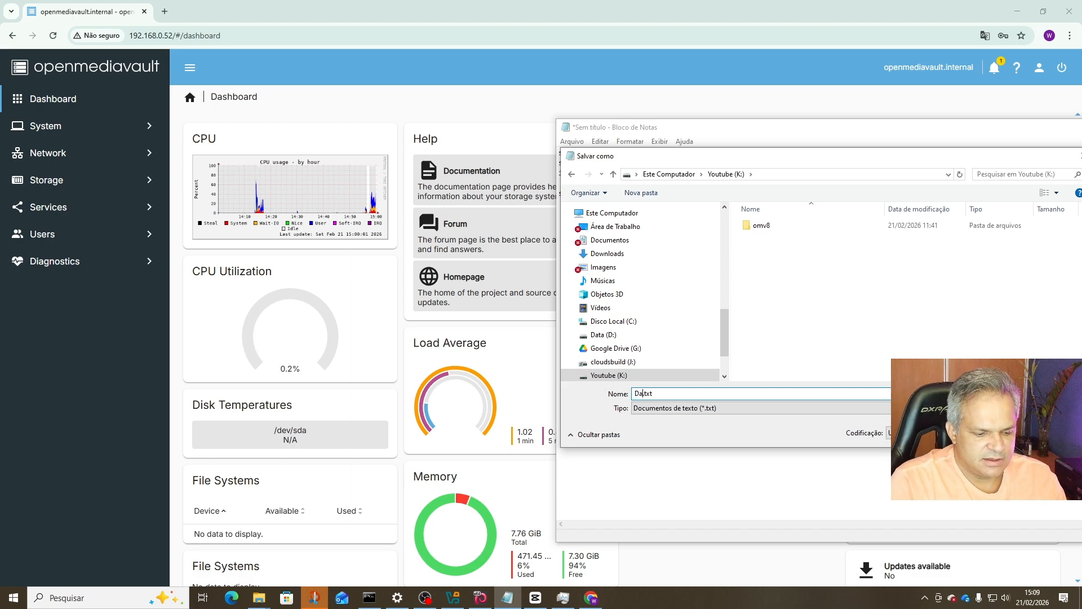
{"action": "type", "text": " OMV"}
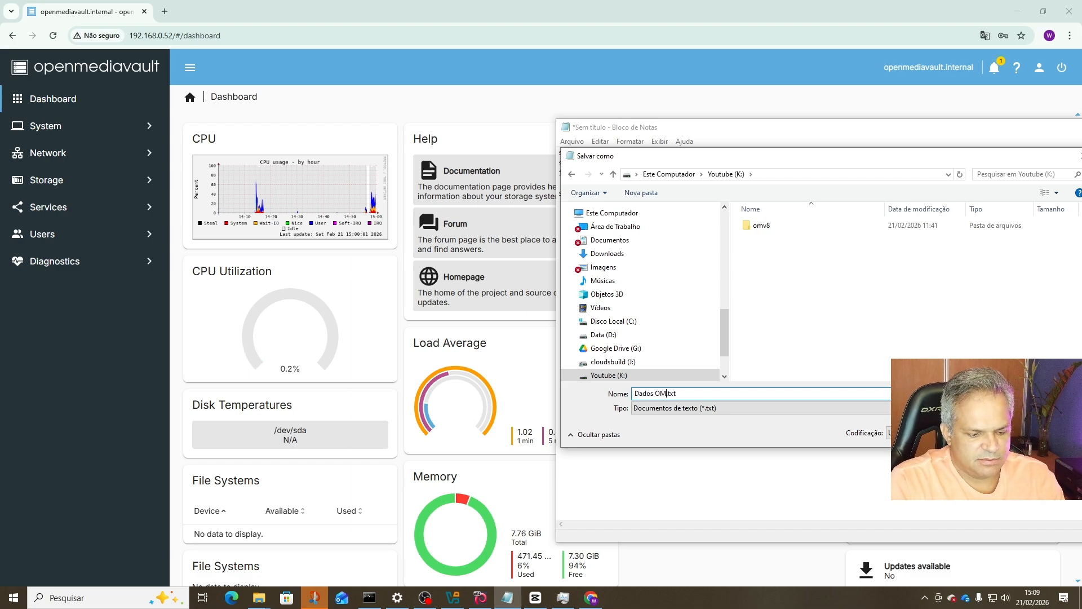
{"action": "key", "text": "Return"}
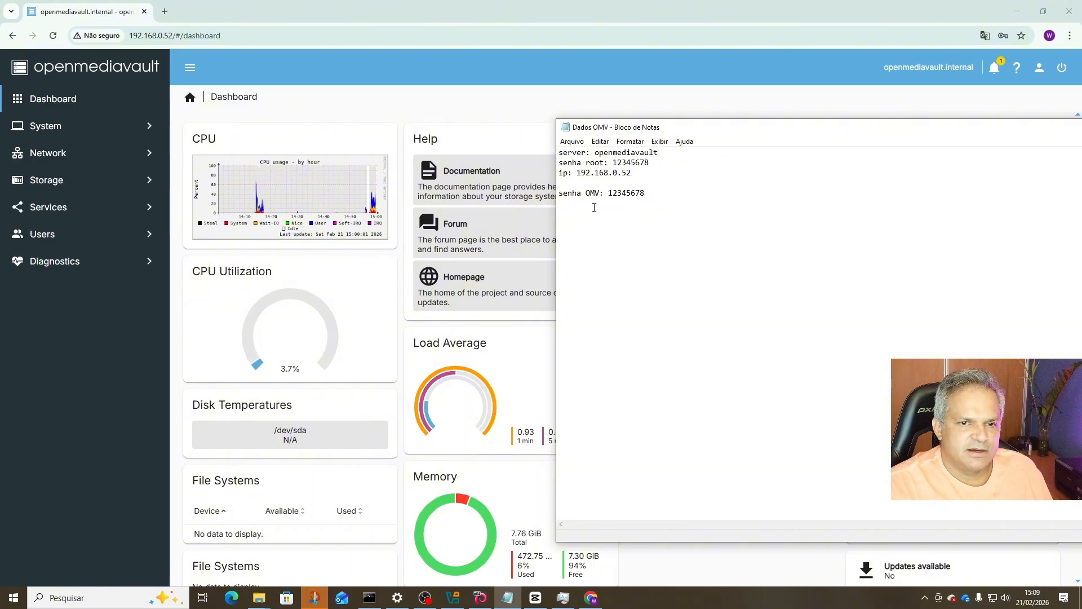
Insert a 'usuario OMV' line with the OMV user name above the password, save, and move Notepad aside.
{"action": "key", "text": "Up"}
{"action": "key", "text": "Return"}
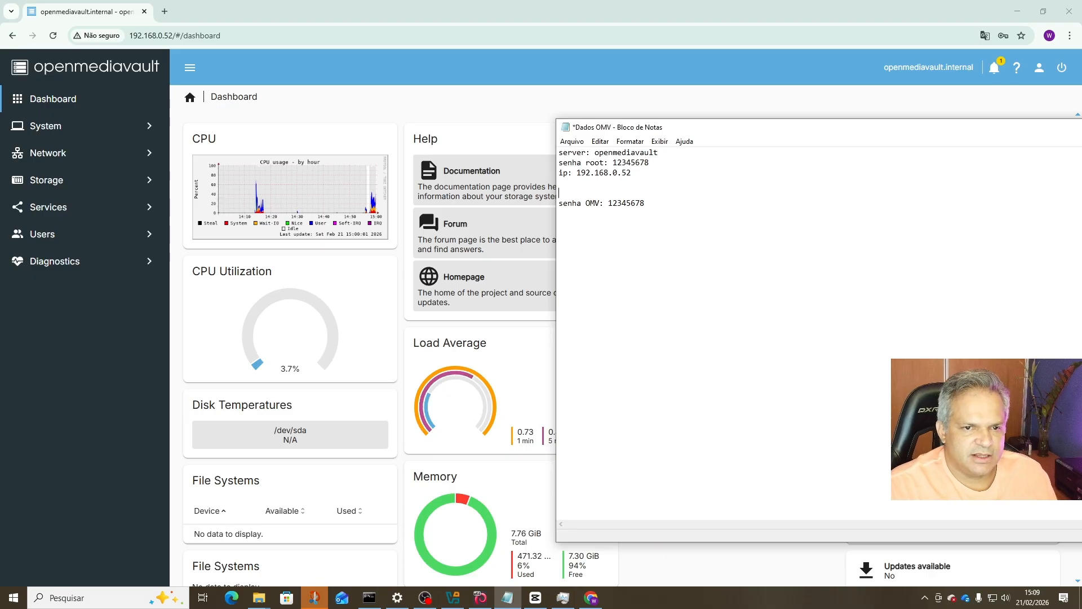
{"action": "key", "text": "Return"}
{"action": "type", "text": "usua"}
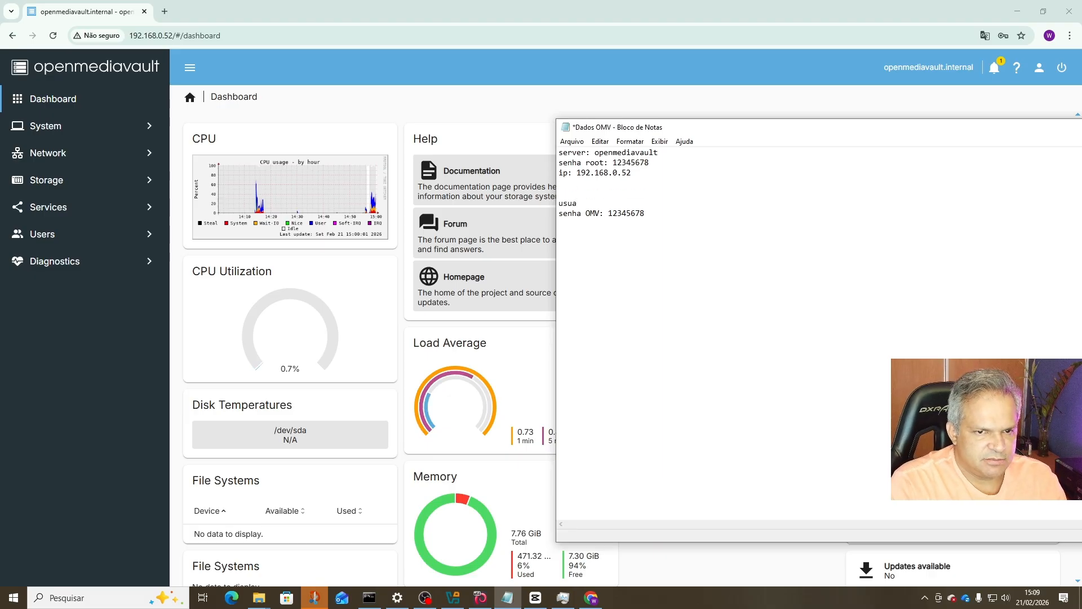
{"action": "type", "text": "rio "}
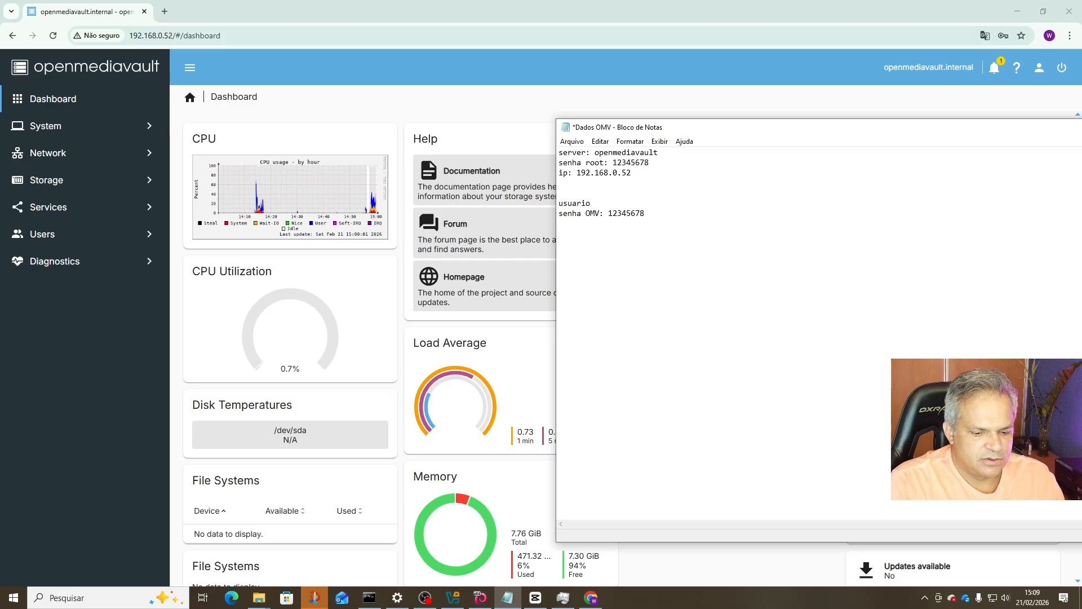
{"action": "type", "text": "OMV:"}
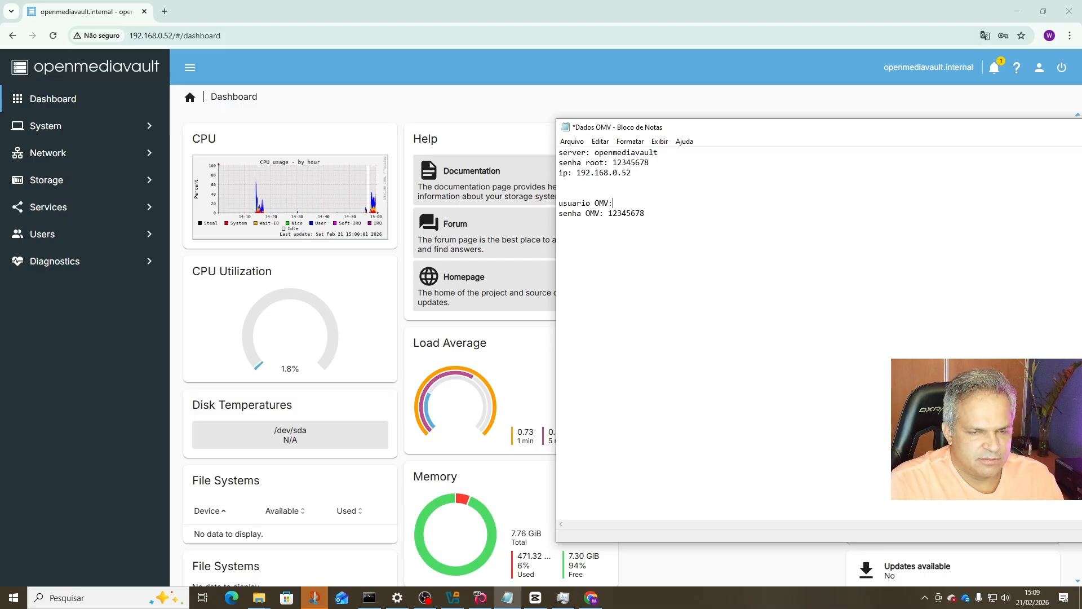
{"action": "type", "text": " admin"}
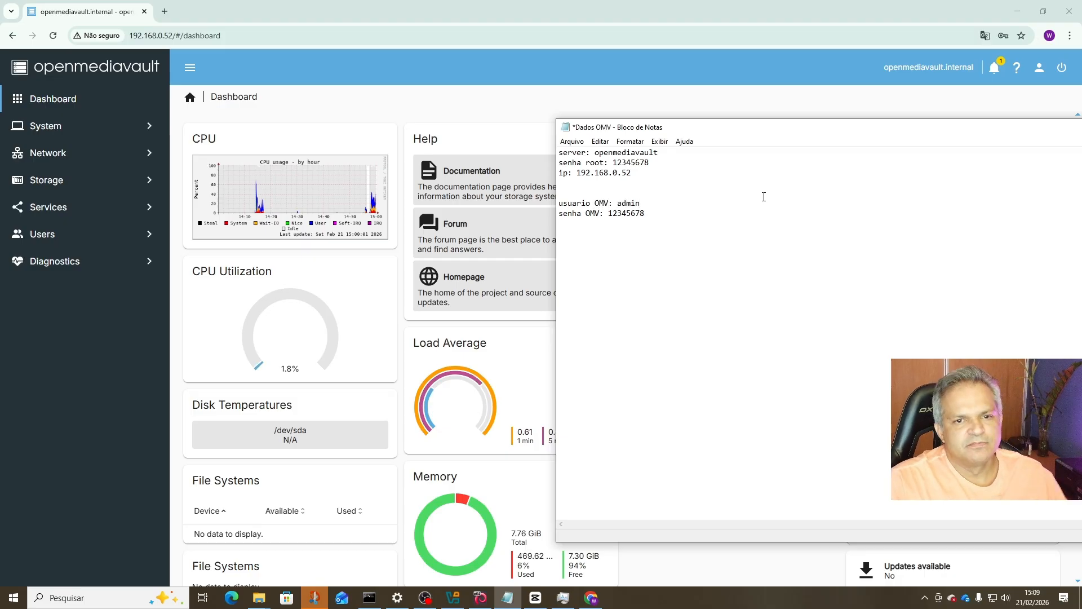
{"action": "key", "text": "ctrl+s"}
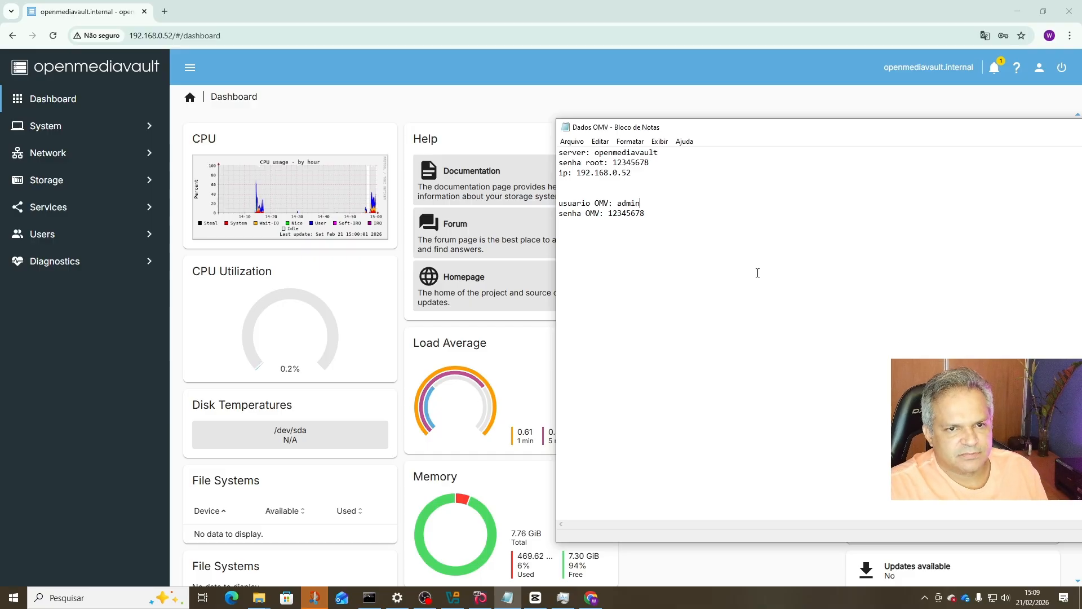
{"action": "left_click_drag", "start_coordinate": [1015, 128], "coordinate": [1081, 141]}
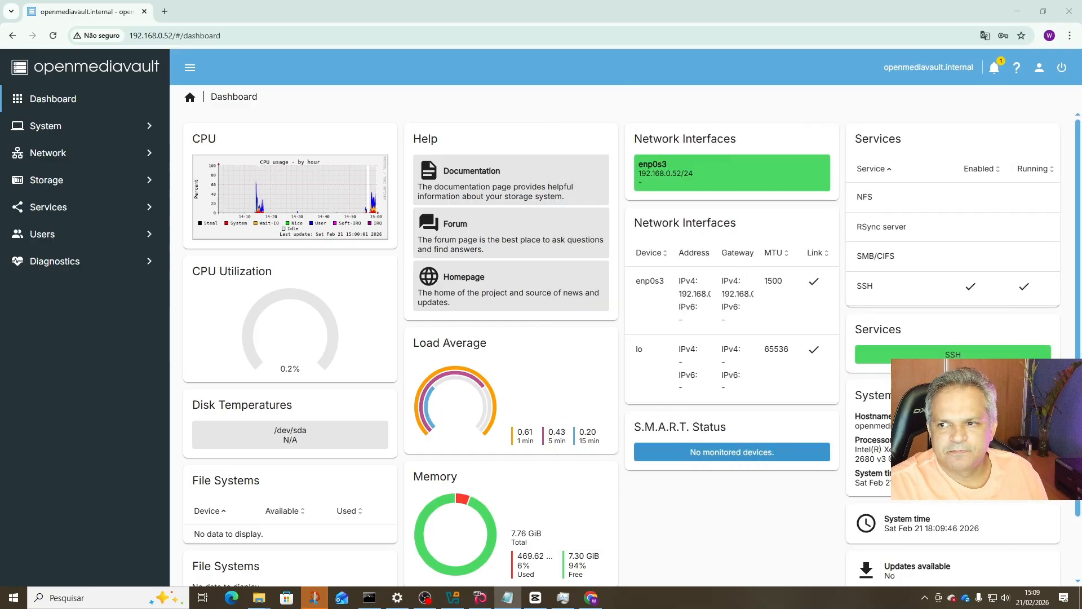
Go to System > Plugins and click through the openmediavault-apt and bcache plugin rows.
{"action": "left_click", "coordinate": [547, 106]}
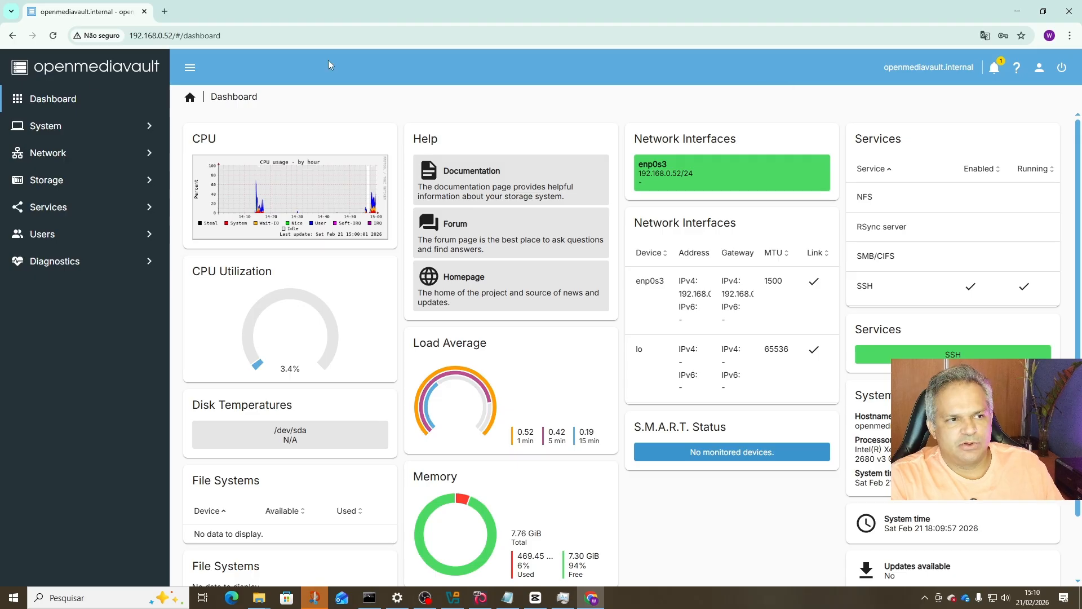
{"action": "left_click", "coordinate": [66, 133]}
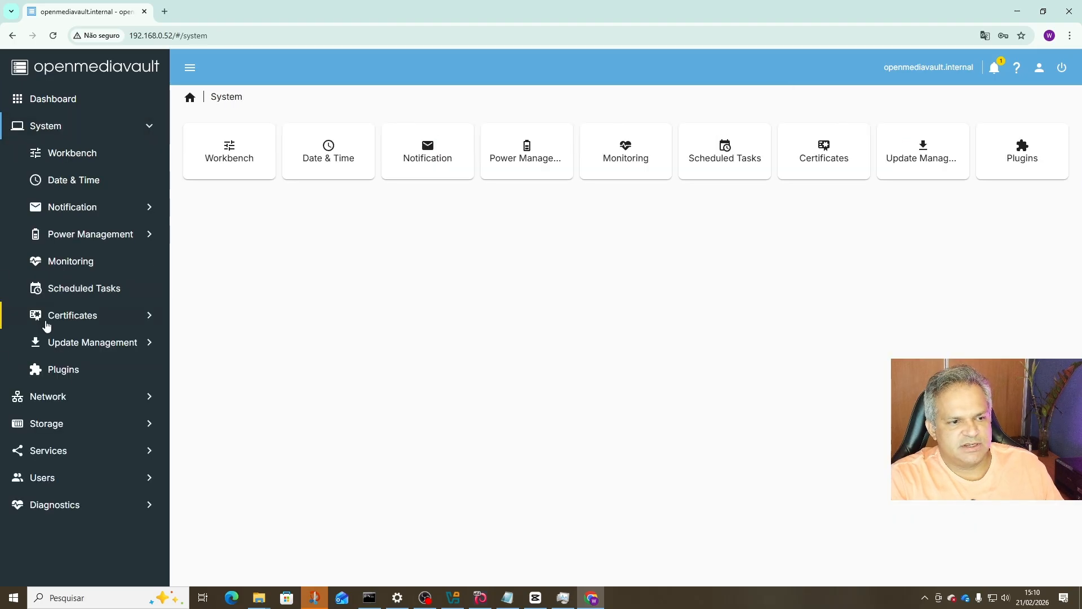
{"action": "left_click", "coordinate": [62, 370]}
{"action": "left_click", "coordinate": [370, 261]}
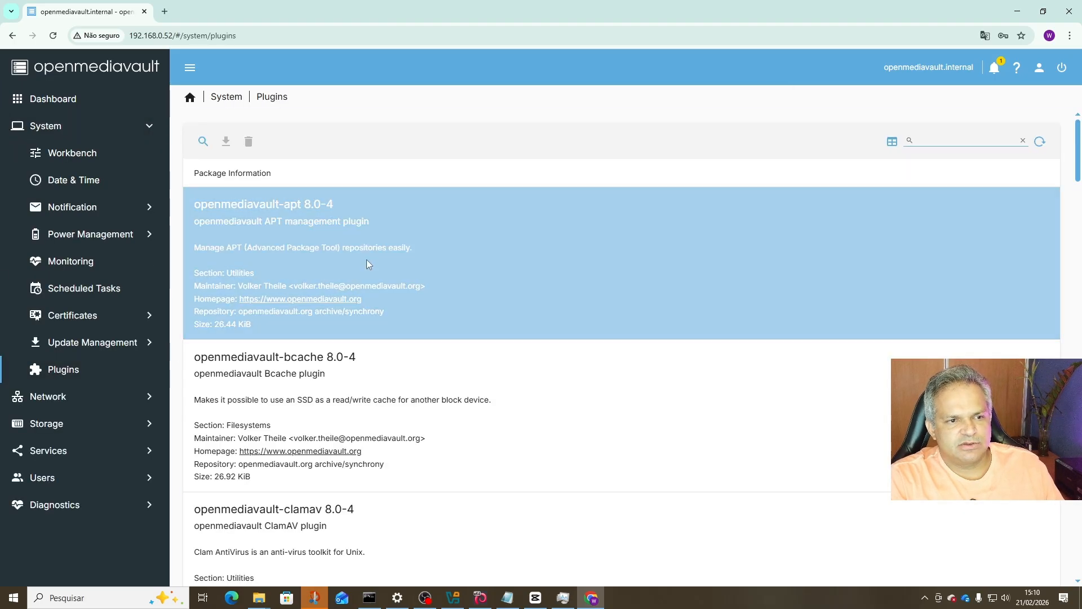
{"action": "left_click", "coordinate": [405, 392]}
{"action": "left_click", "coordinate": [394, 265]}
{"action": "left_click", "coordinate": [425, 358]}
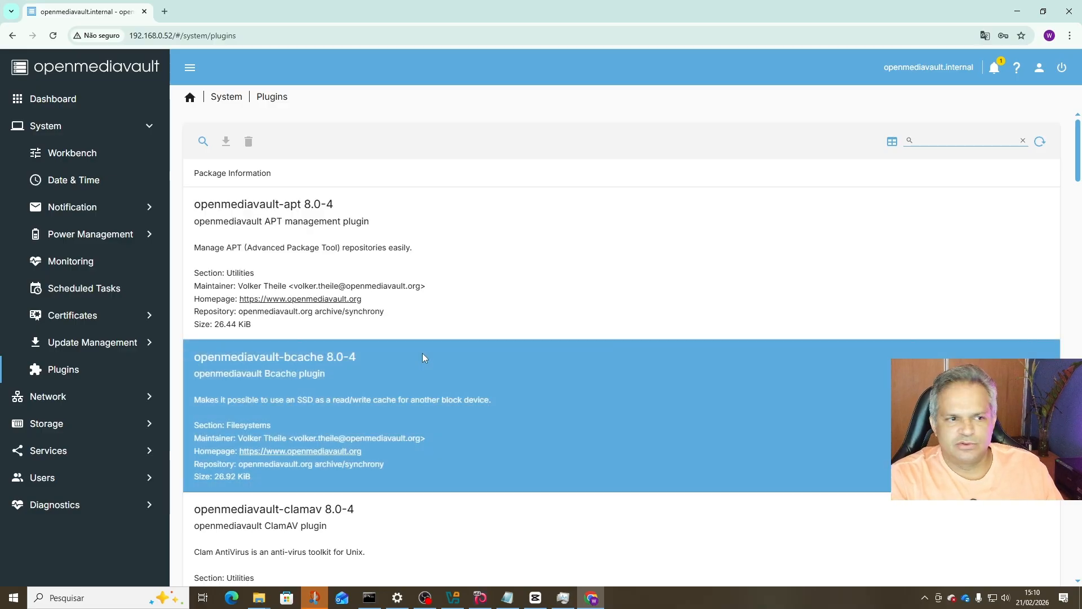
{"action": "left_click", "coordinate": [425, 357]}
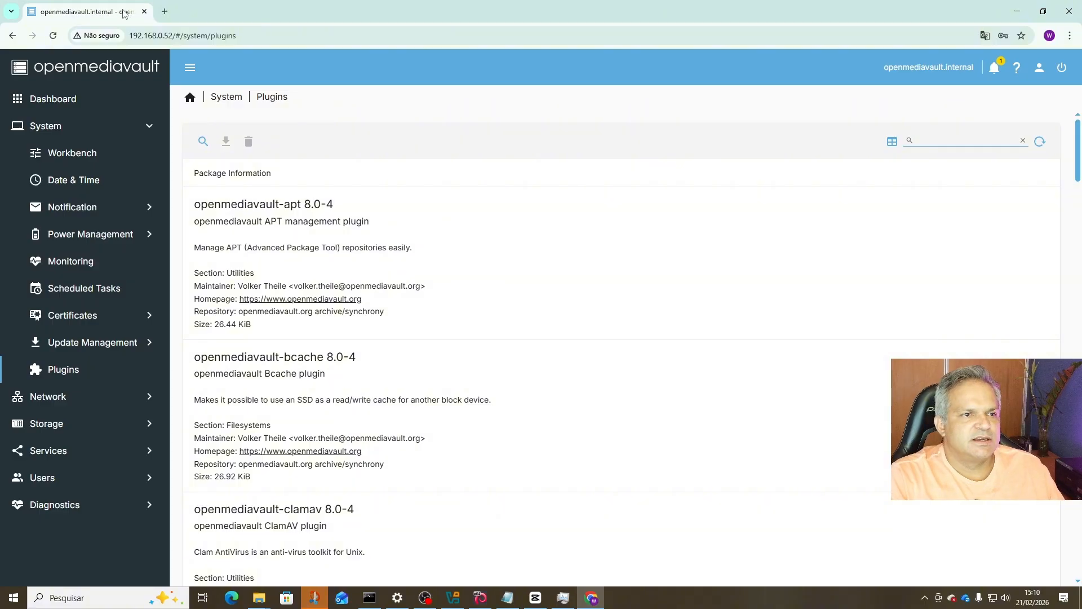
Search the web for omv-extras and open the wiki.omv-extras.org start page.
{"action": "left_click", "coordinate": [164, 12]}
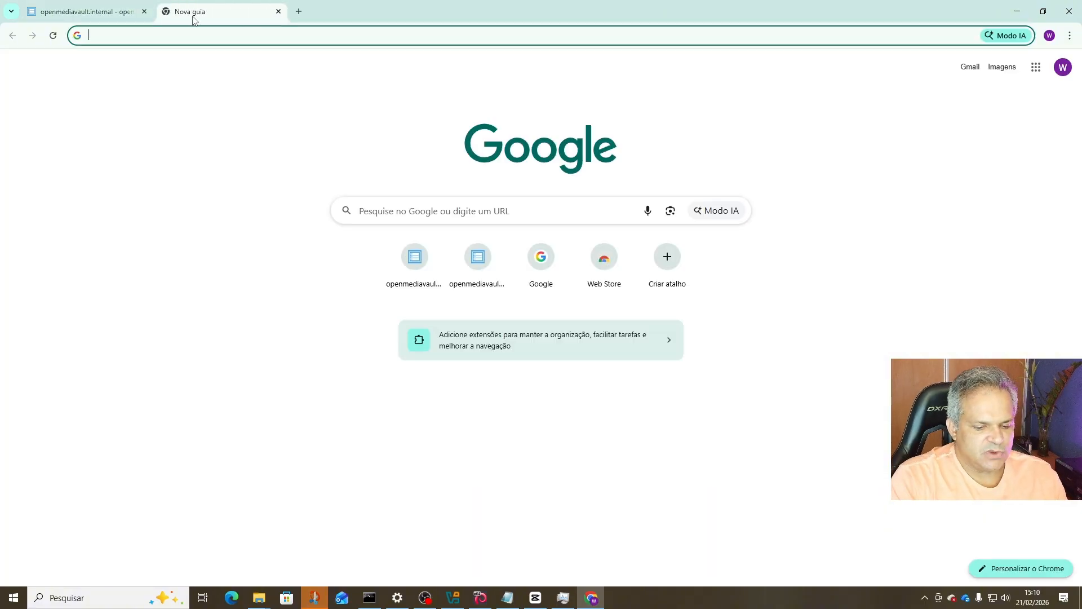
{"action": "type", "text": "omv-ex"}
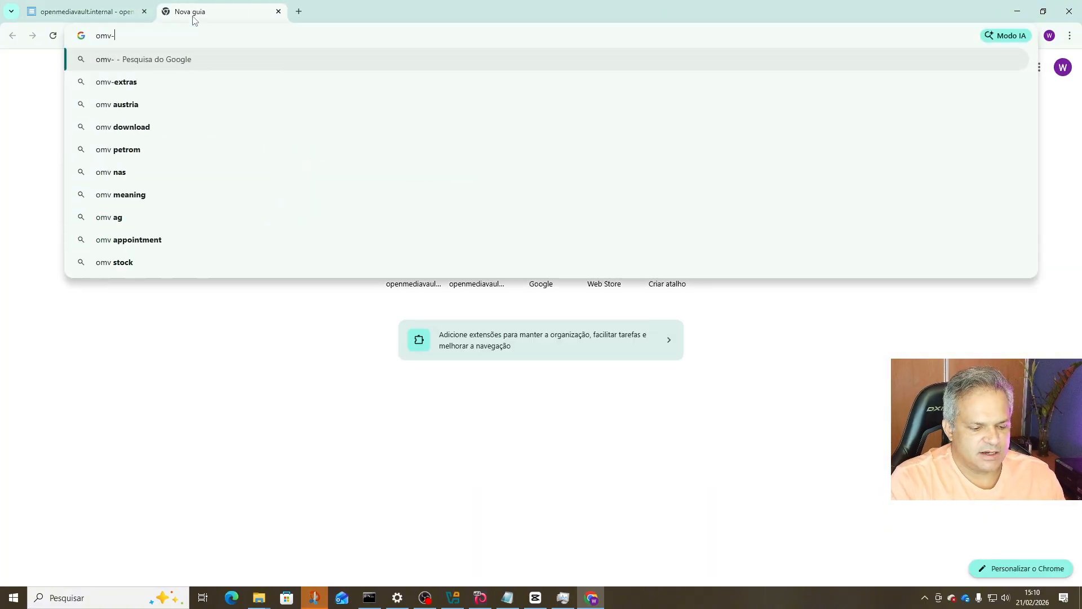
{"action": "left_click", "coordinate": [127, 81]}
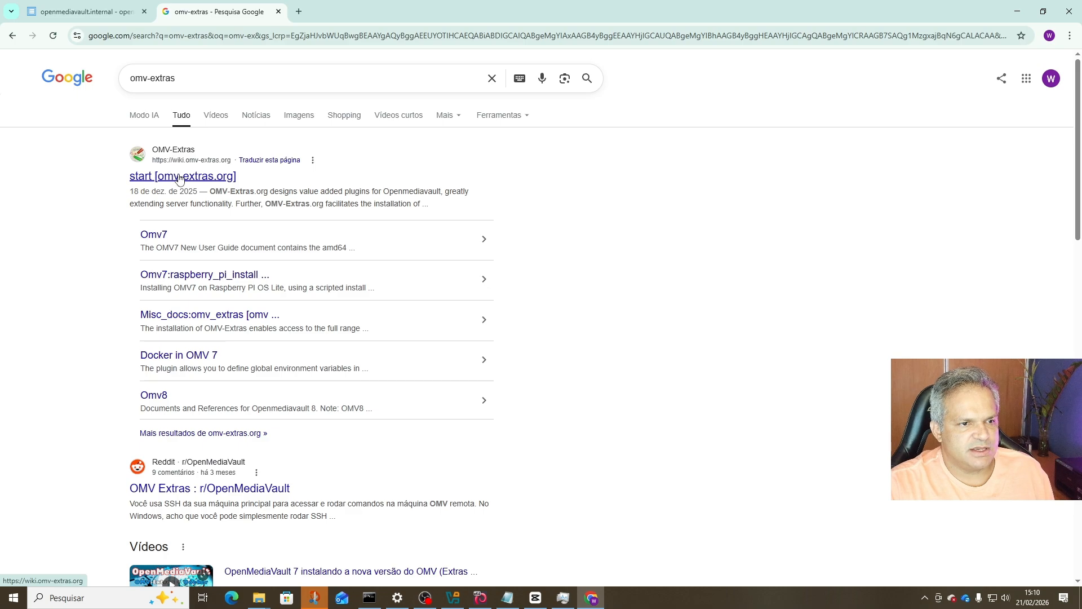
{"action": "left_click", "coordinate": [174, 153]}
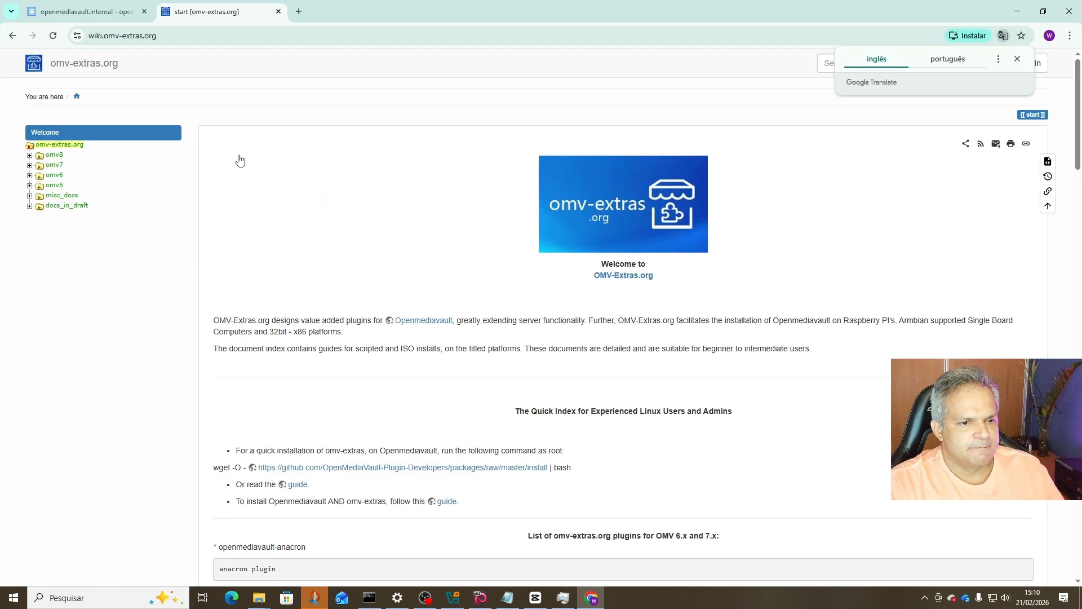
{"action": "scroll", "coordinate": [288, 369], "scroll_direction": "down", "scroll_amount": 1}
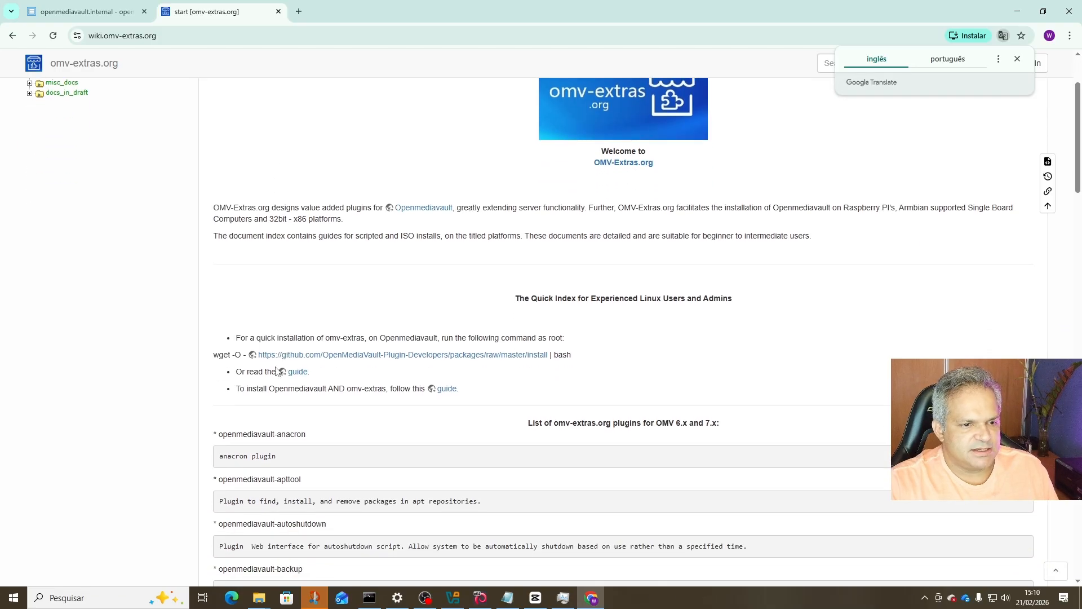
{"action": "scroll", "coordinate": [276, 337], "scroll_direction": "up", "scroll_amount": 1}
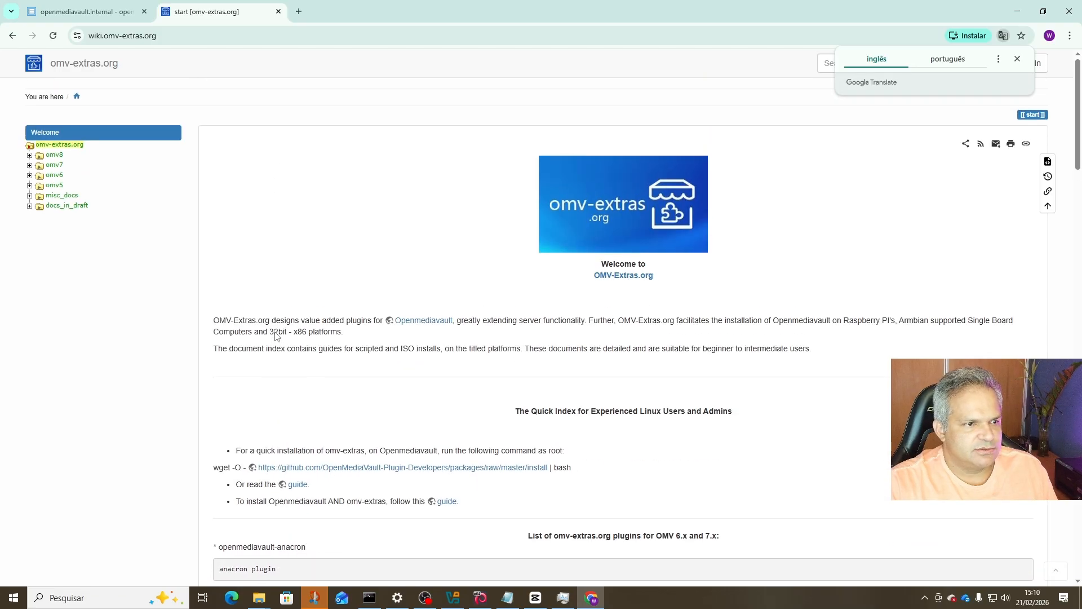
Check the omv8 page, select the quick-install wget command, and switch to the omv8 VirtualBox console.
{"action": "left_click", "coordinate": [55, 155]}
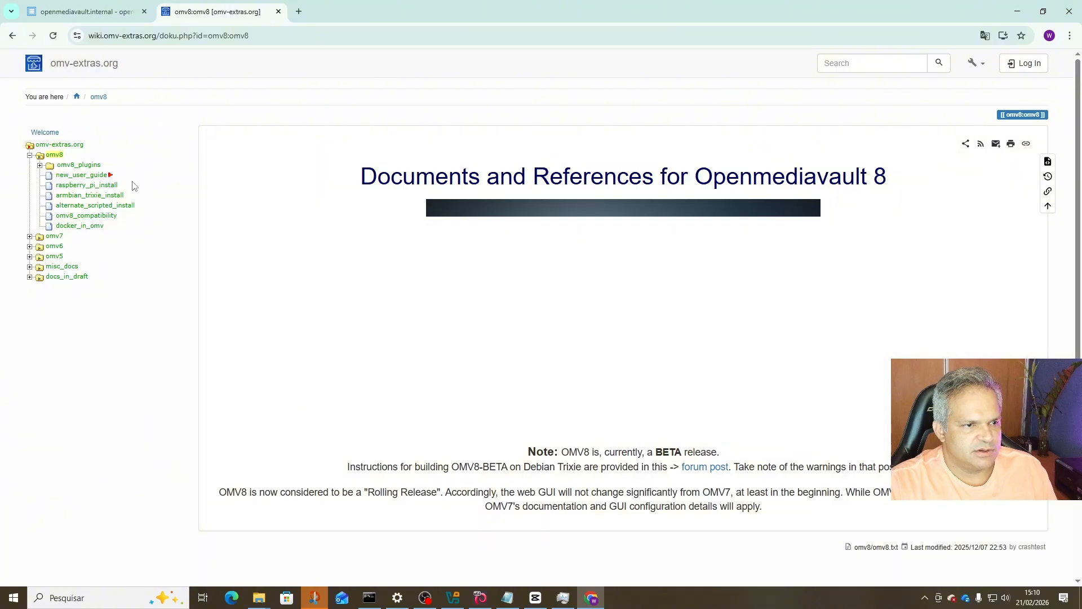
{"action": "scroll", "coordinate": [313, 297], "scroll_direction": "down", "scroll_amount": 2}
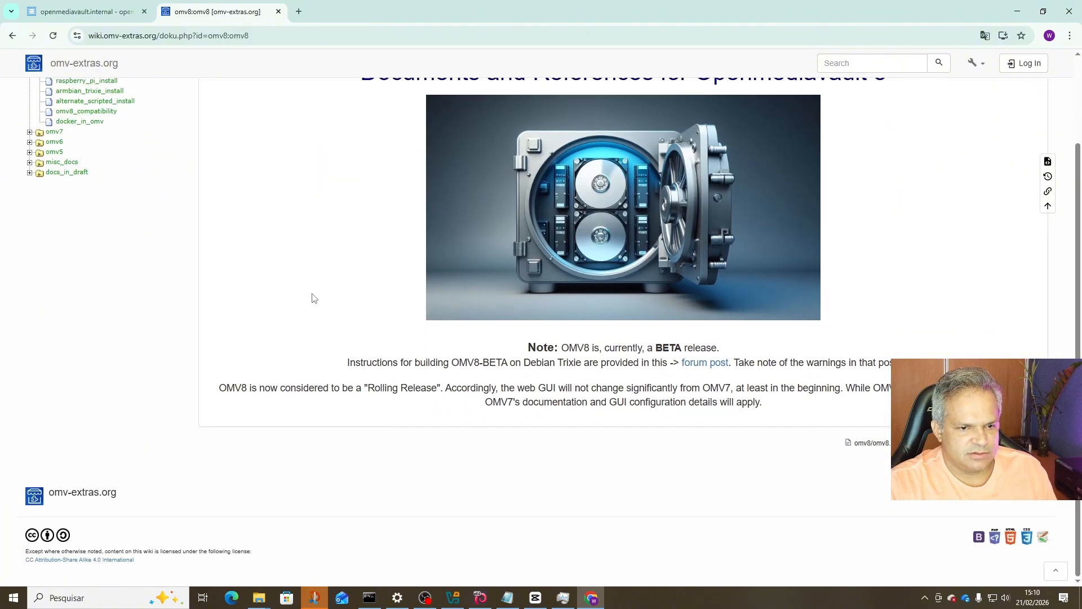
{"action": "scroll", "coordinate": [313, 297], "scroll_direction": "up", "scroll_amount": 2}
{"action": "left_click", "coordinate": [59, 145]}
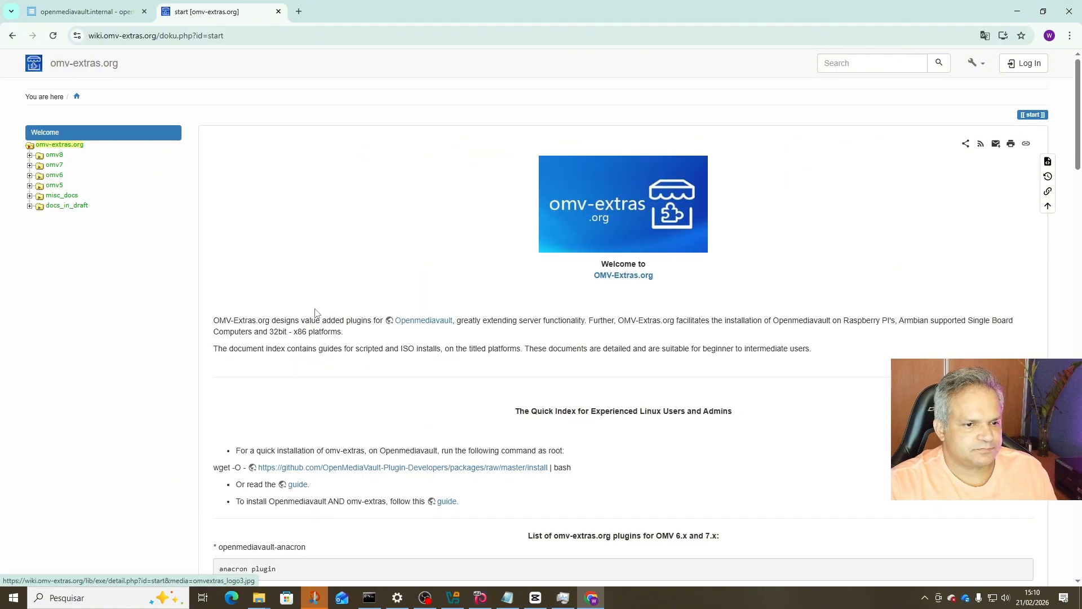
{"action": "scroll", "coordinate": [479, 411], "scroll_direction": "down", "scroll_amount": 3}
{"action": "scroll", "coordinate": [478, 411], "scroll_direction": "up", "scroll_amount": 3}
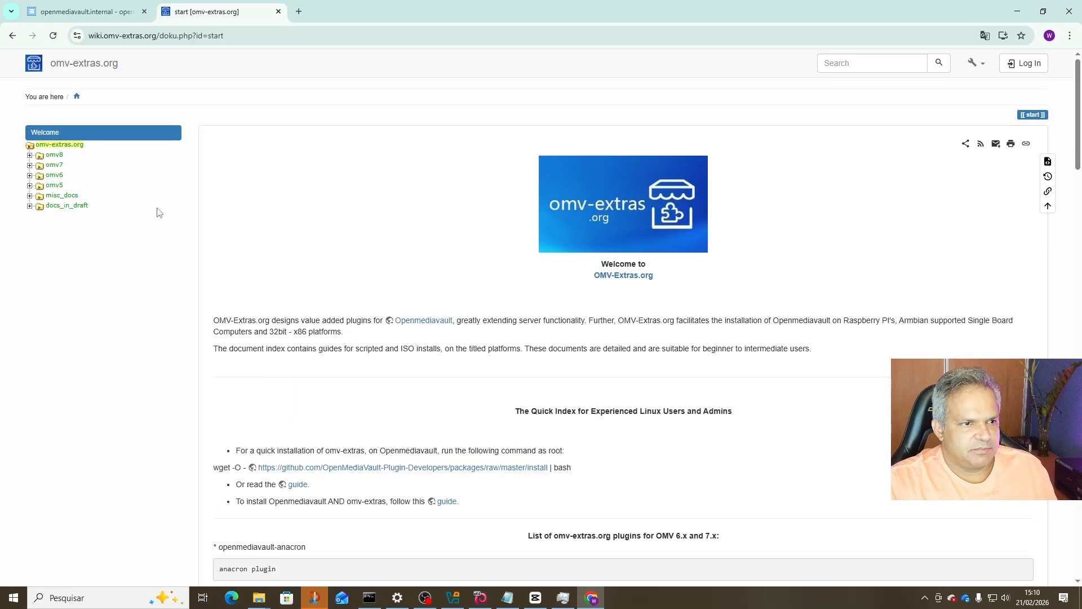
{"action": "scroll", "coordinate": [385, 410], "scroll_direction": "down", "scroll_amount": 1}
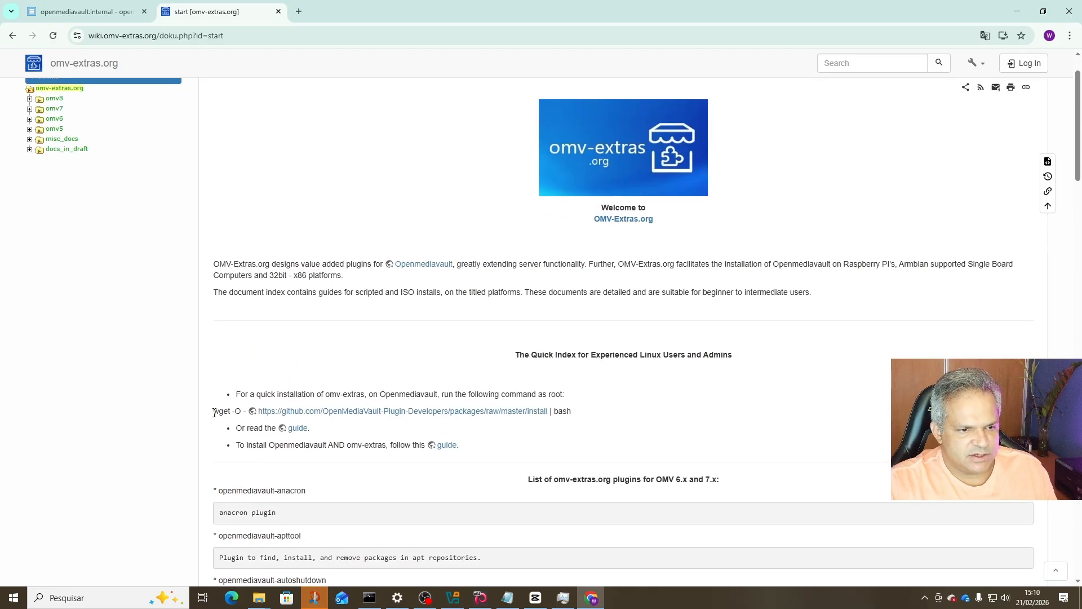
{"action": "left_click_drag", "start_coordinate": [214, 412], "coordinate": [571, 412]}
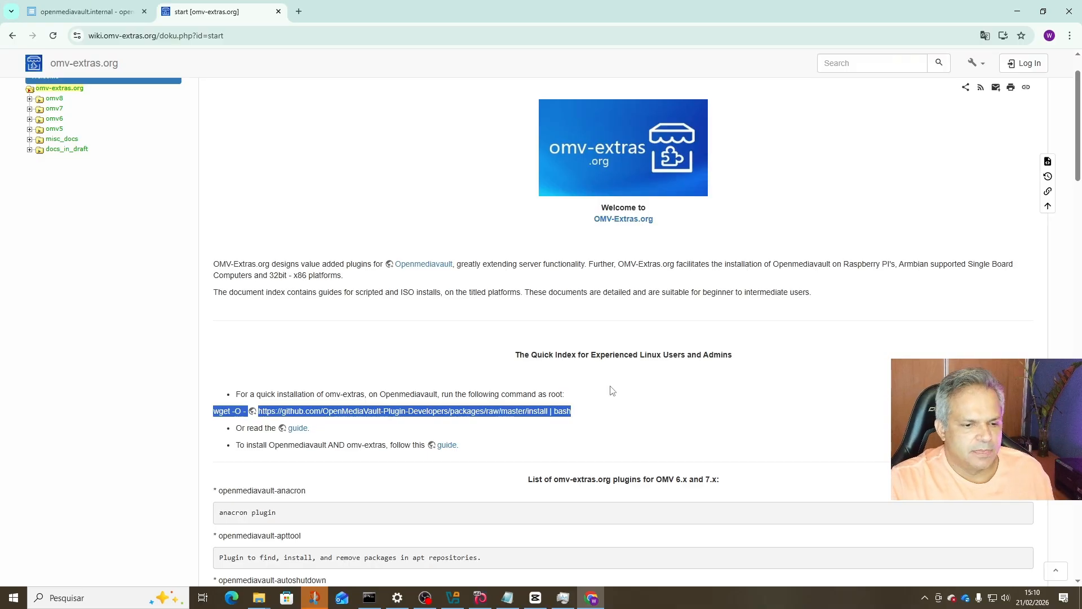
{"action": "left_click", "coordinate": [481, 598]}
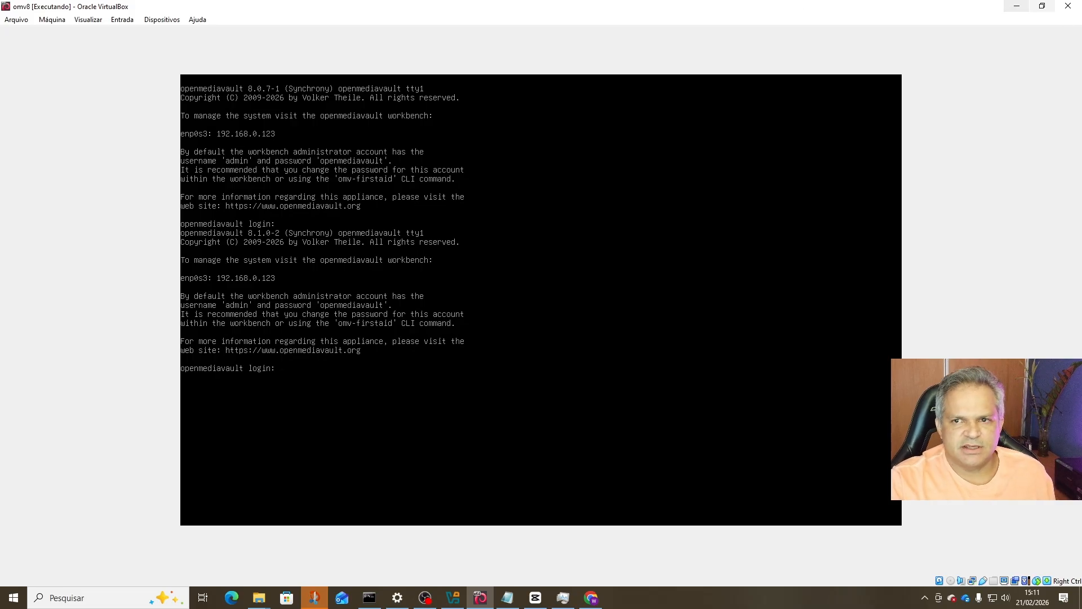
Minimize the VM and browser windows and launch Command Prompt from Windows search.
{"action": "left_click", "coordinate": [1018, 8]}
{"action": "left_click", "coordinate": [1018, 11]}
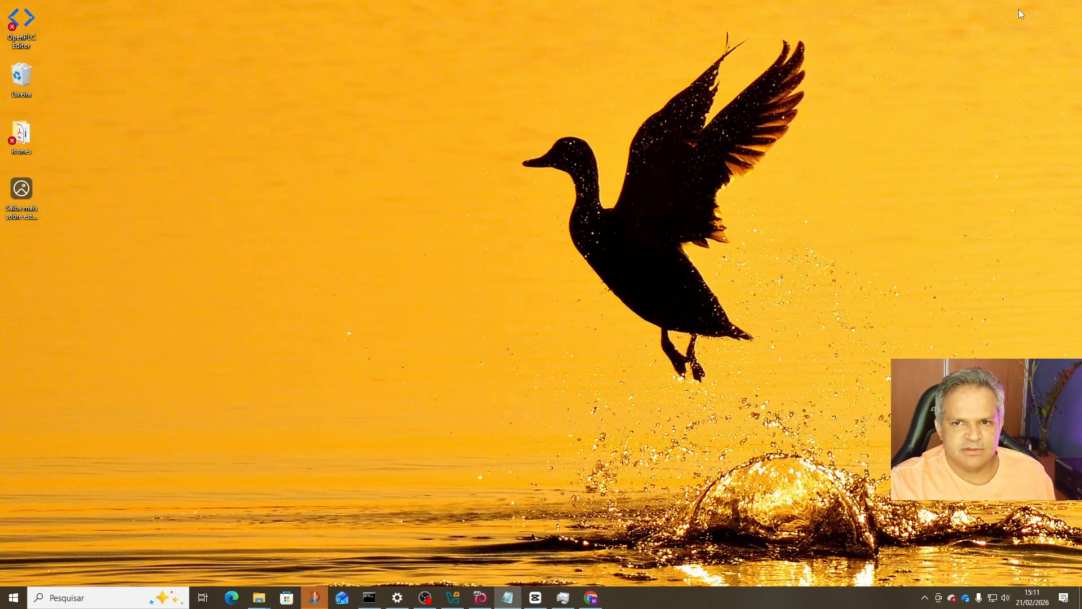
{"action": "left_click", "coordinate": [55, 597]}
{"action": "type", "text": "cmd"}
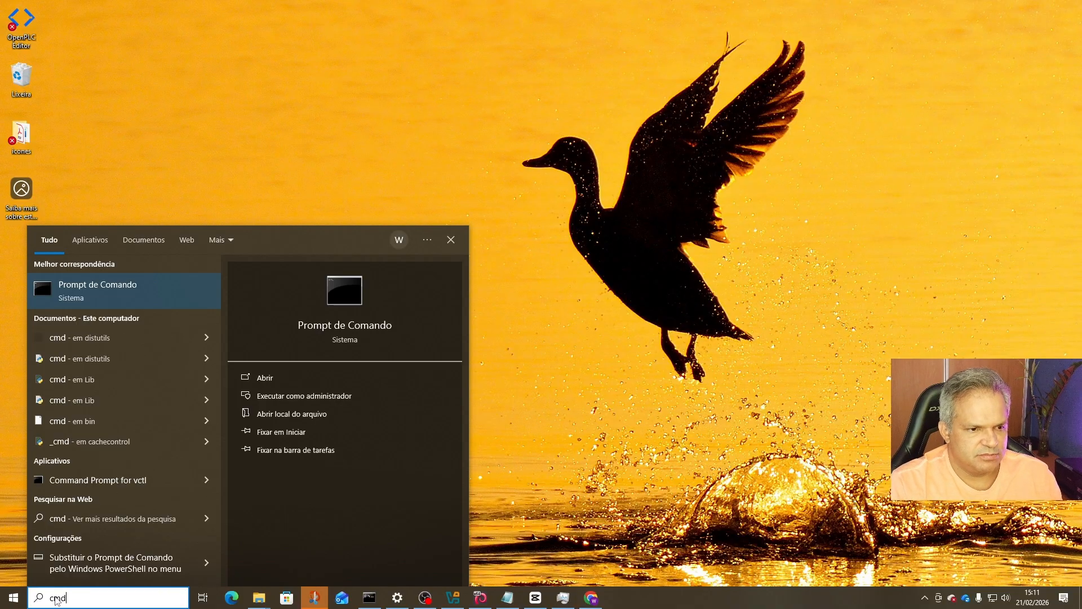
{"action": "key", "text": "Return"}
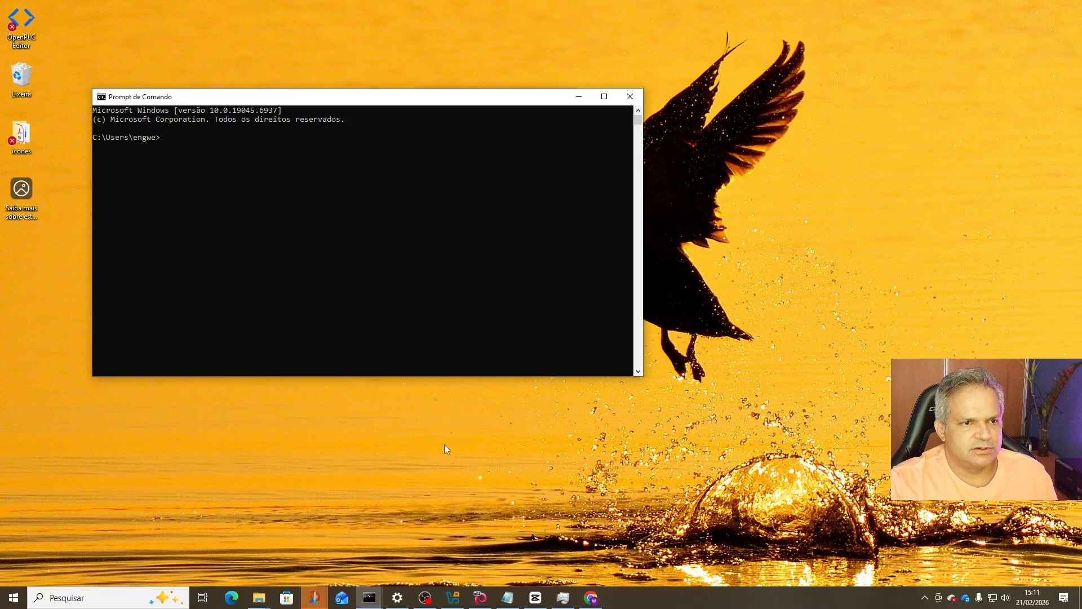
{"action": "left_click_drag", "start_coordinate": [375, 100], "coordinate": [541, 141]}
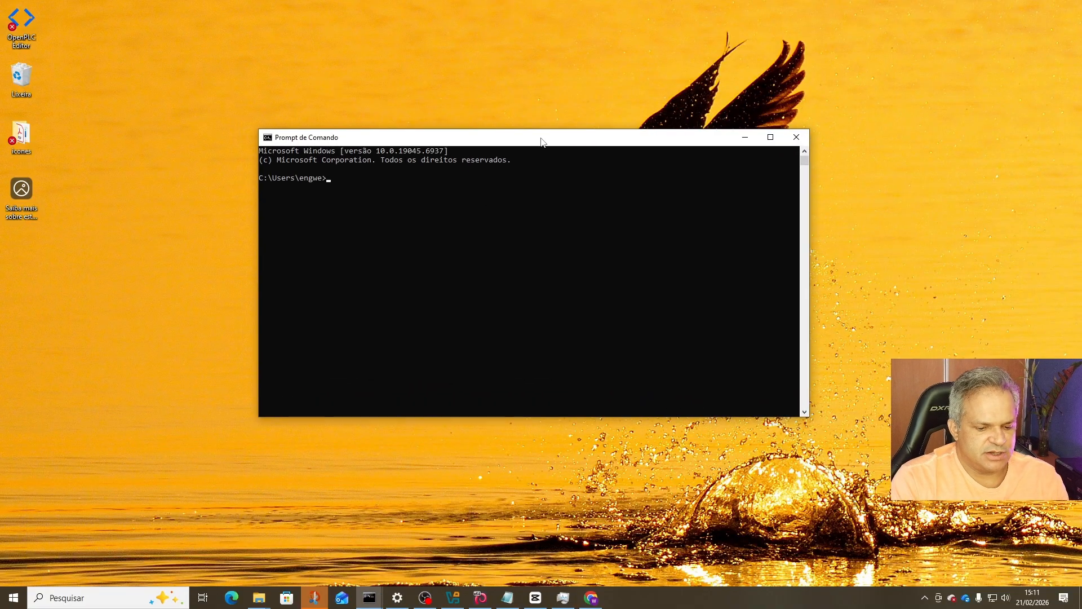
{"action": "type", "text": "ssh r"}
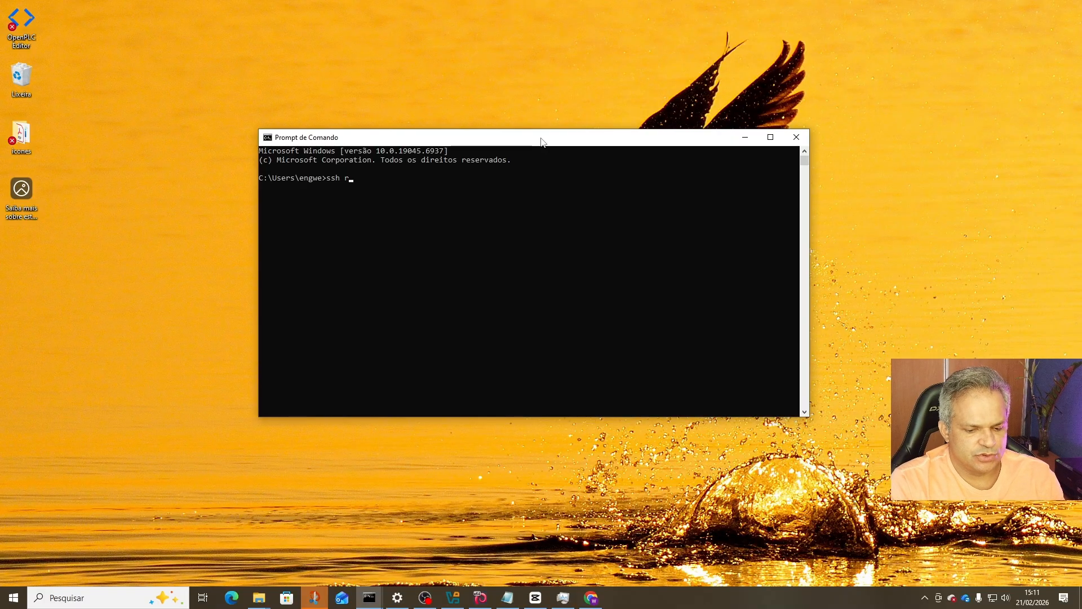
{"action": "type", "text": "oot"}
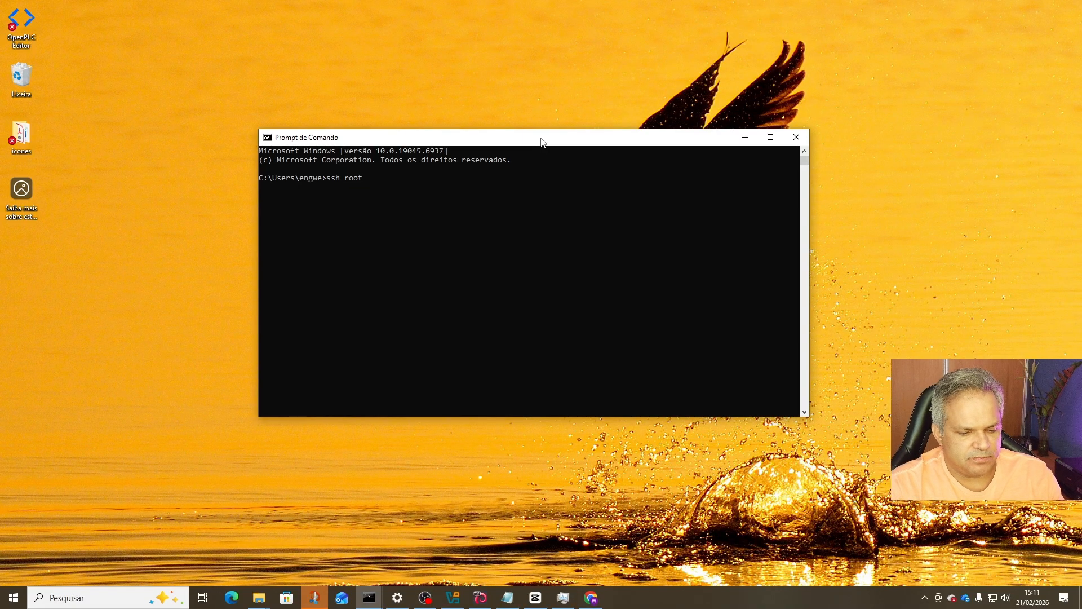
{"action": "type", "text": "@19"}
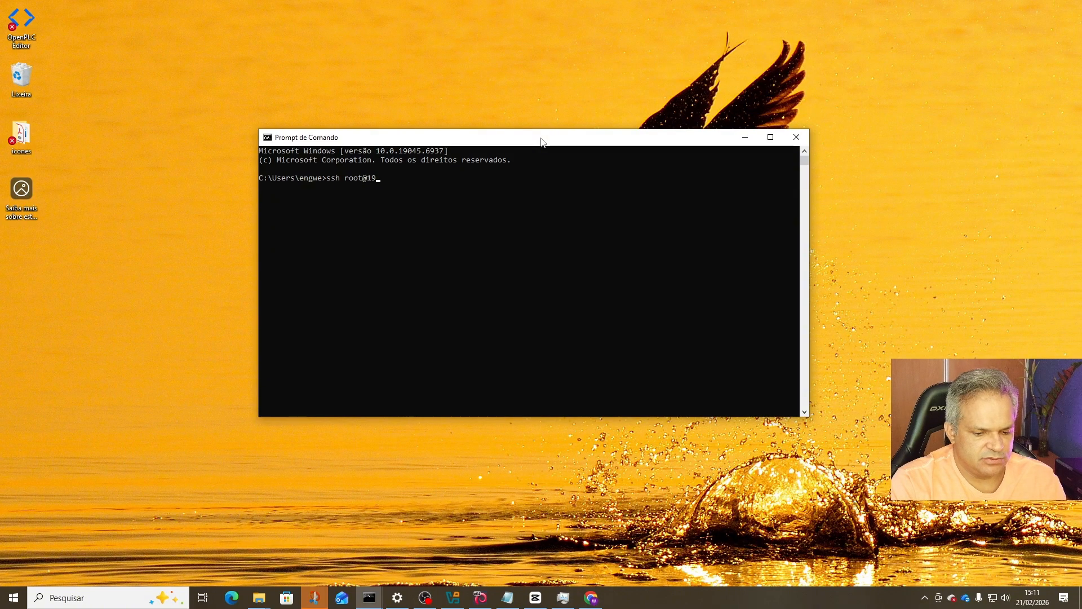
{"action": "type", "text": "2.168.0."}
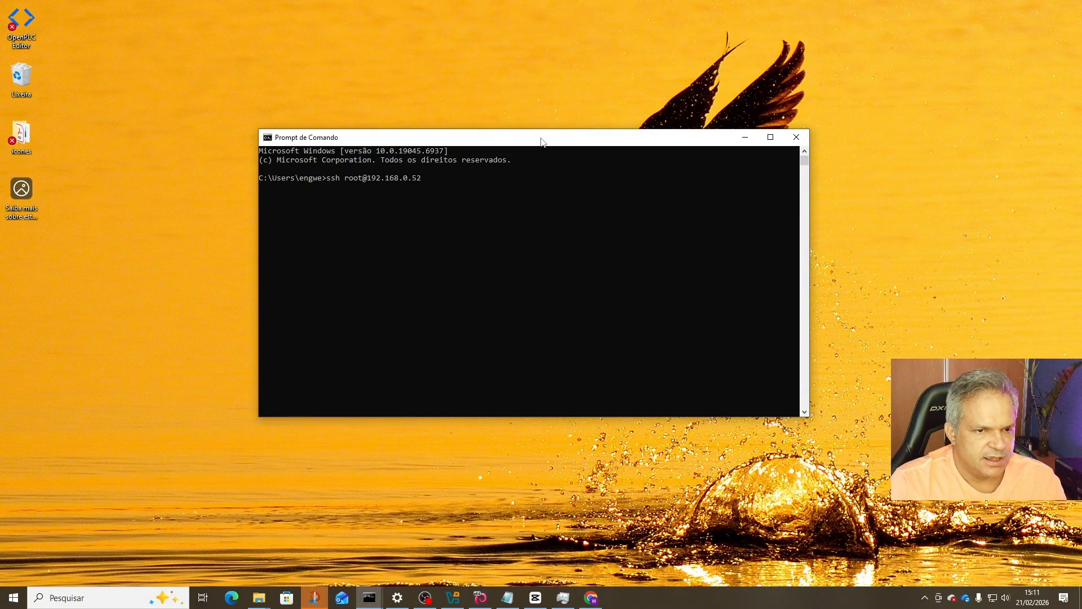
{"action": "type", "text": "52"}
{"action": "key", "text": "Return"}
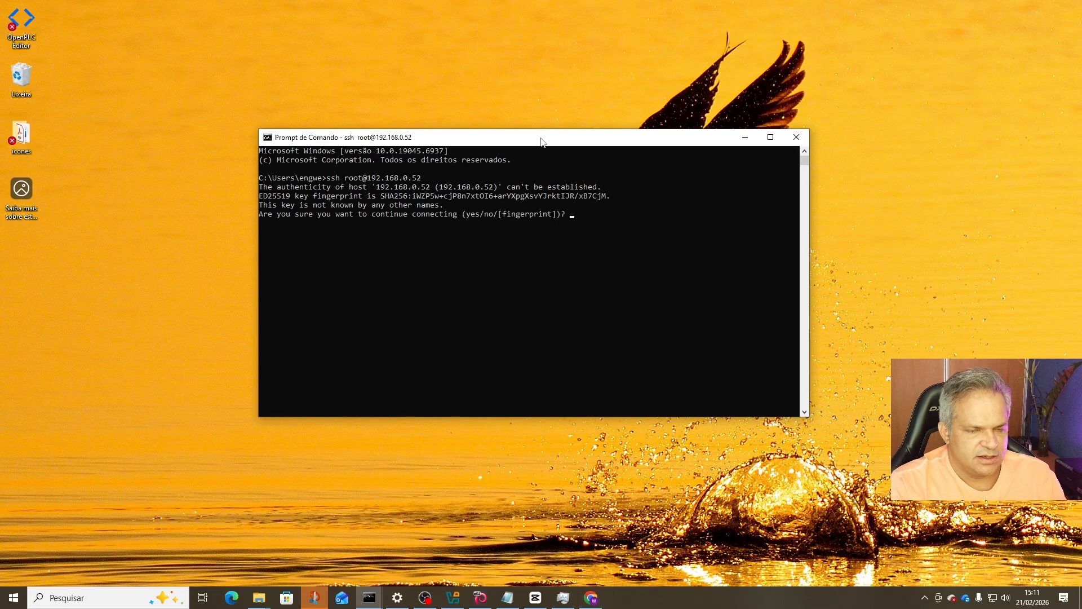
{"action": "type", "text": "yes"}
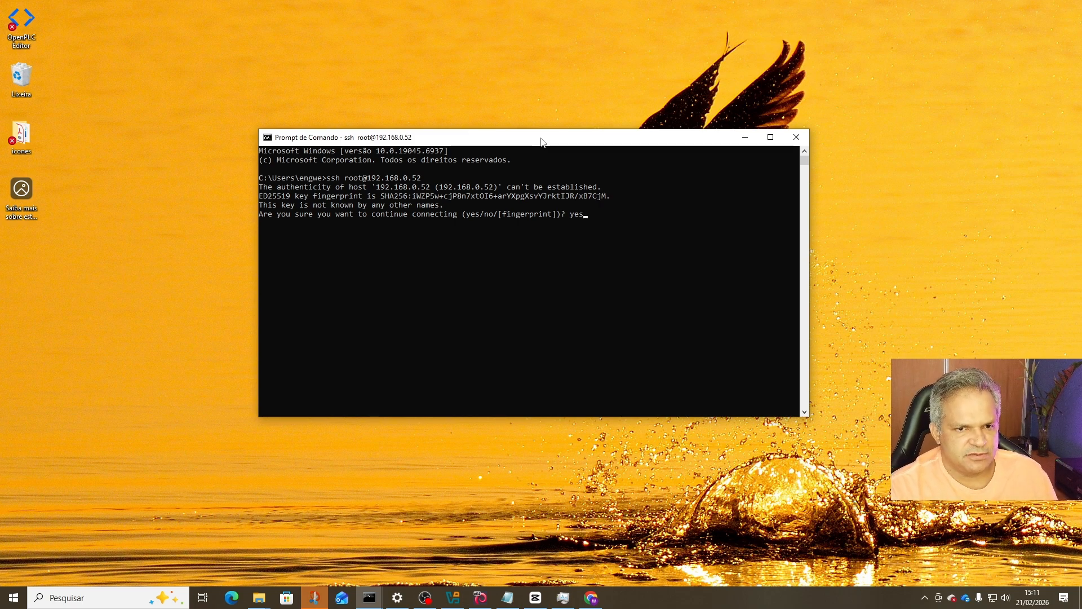
{"action": "key", "text": "Return"}
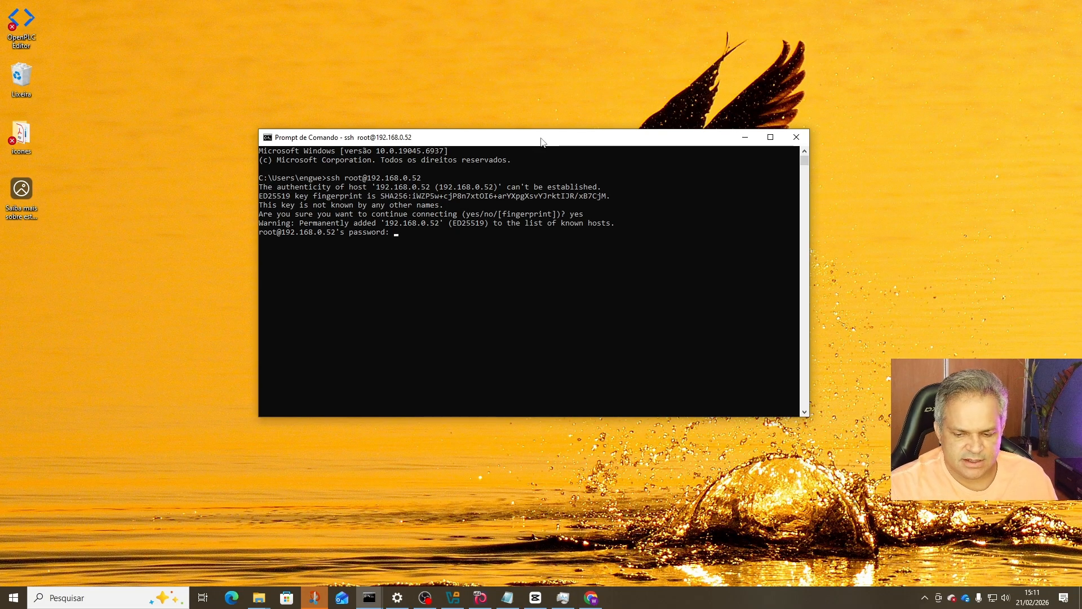
{"action": "key", "text": "Return"}
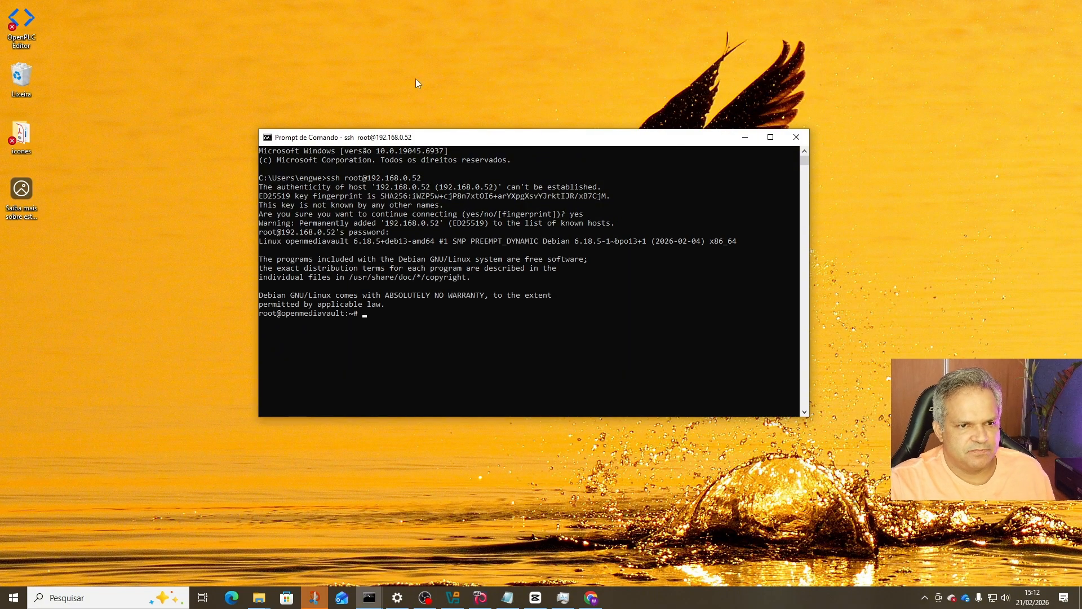
Paste the omv-extras wget install command at the root prompt and run it to completion.
{"action": "left_click_drag", "start_coordinate": [451, 141], "coordinate": [469, 61]}
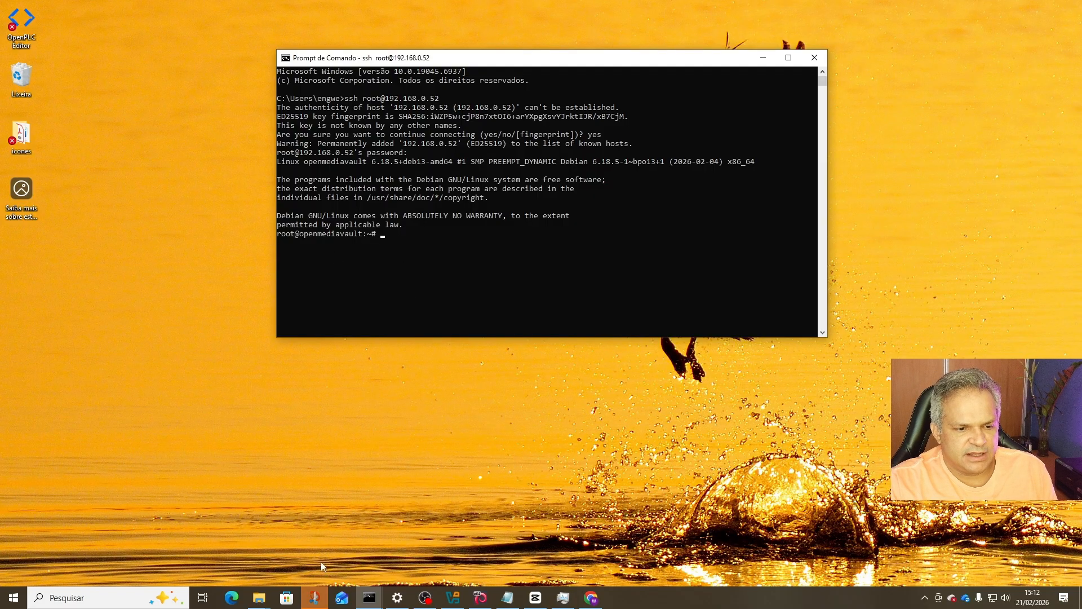
{"action": "left_click", "coordinate": [590, 600]}
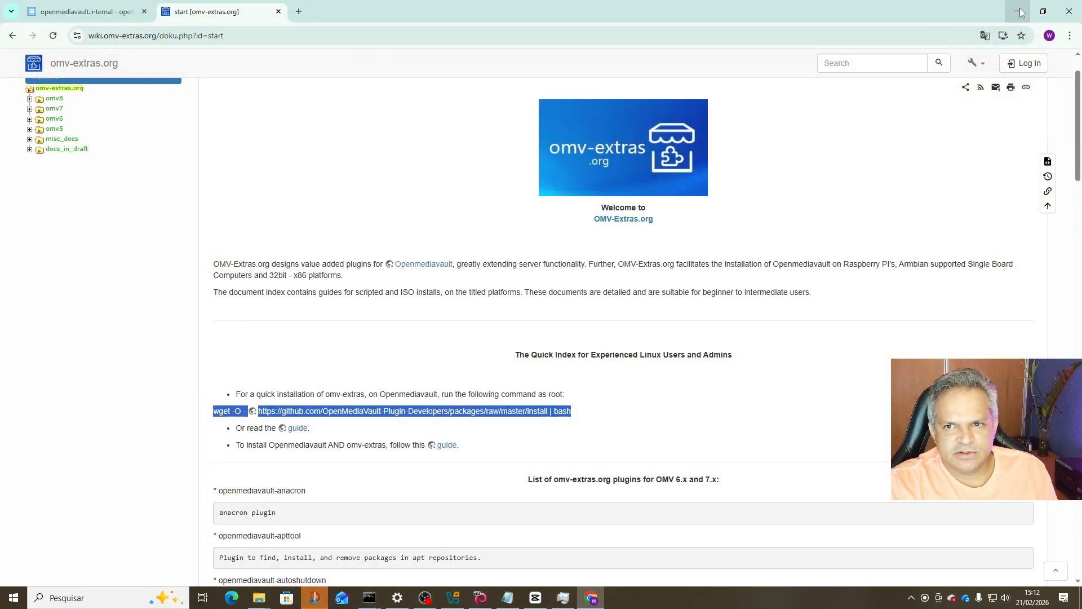
{"action": "left_click", "coordinate": [1019, 11]}
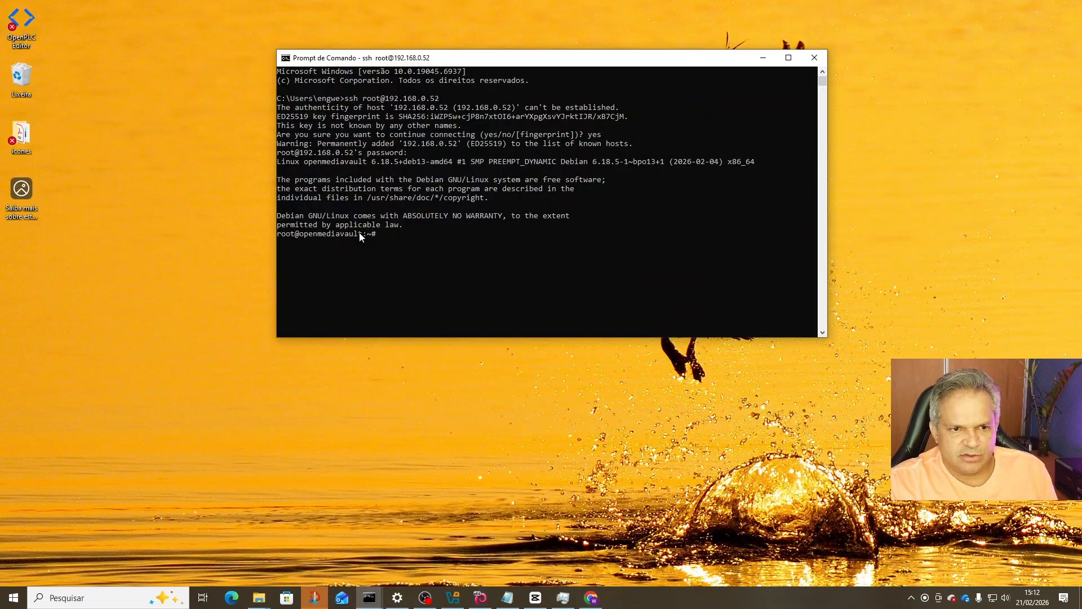
{"action": "right_click", "coordinate": [394, 242]}
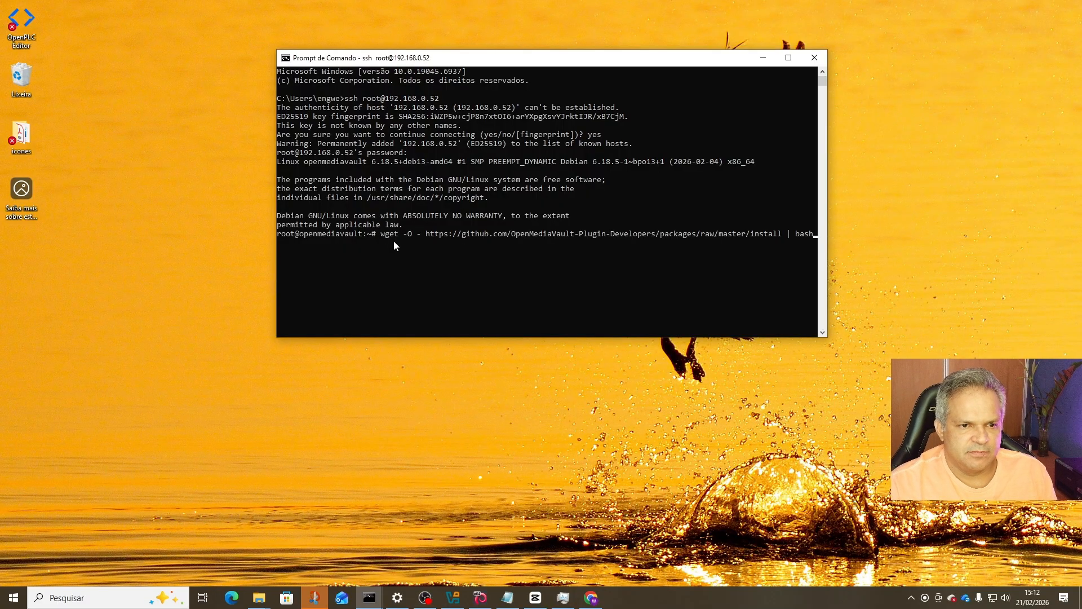
{"action": "key", "text": "Return"}
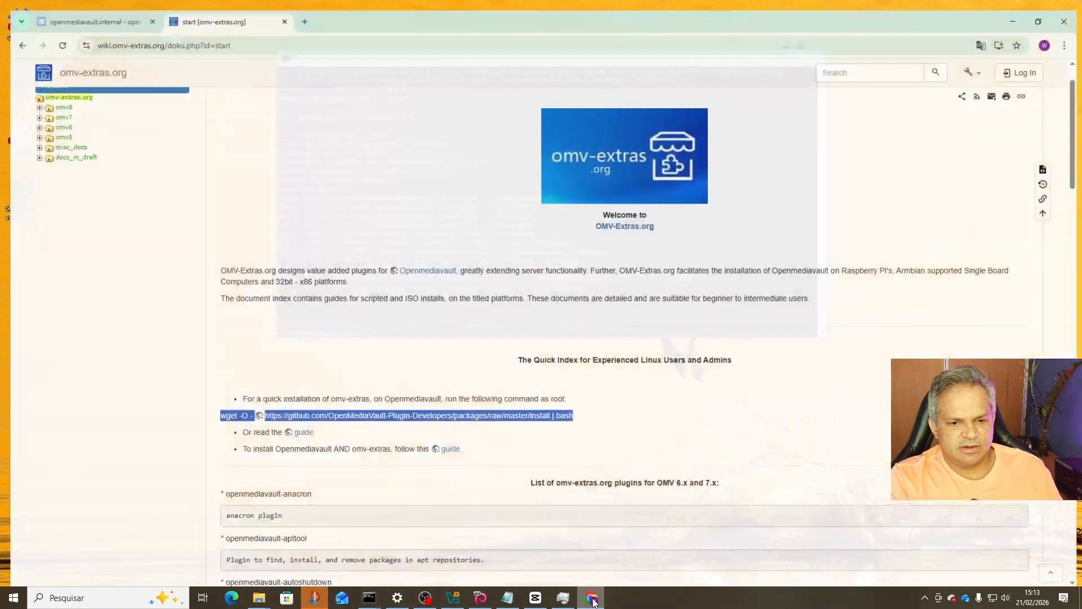
Hard-reload the openmediavault interface, then enable and save the Docker repo in omv-extras.
{"action": "left_click", "coordinate": [591, 598]}
{"action": "left_click", "coordinate": [72, 12]}
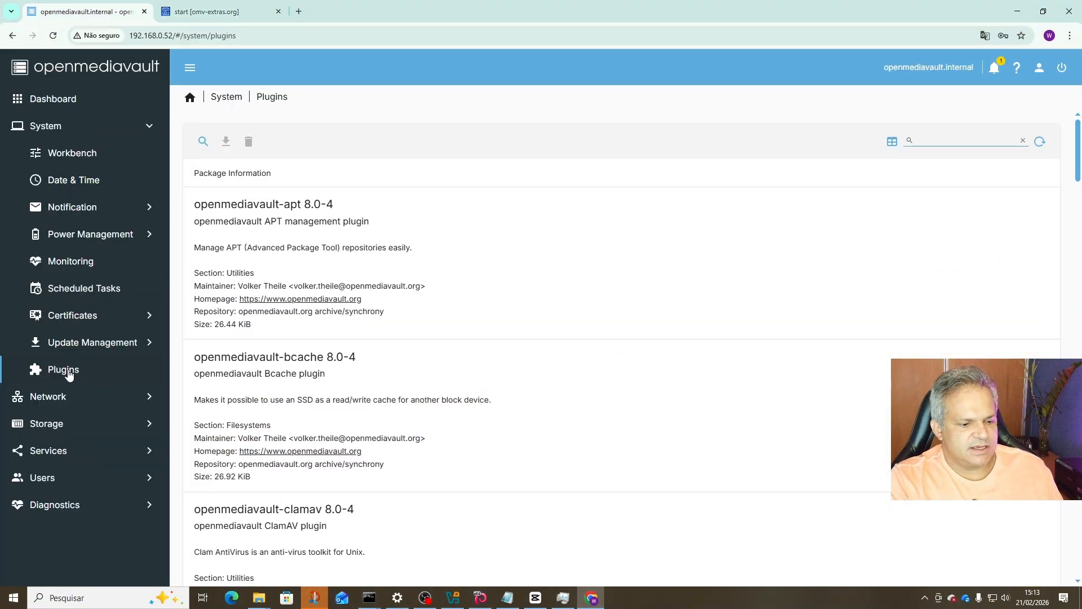
{"action": "key", "text": "F5"}
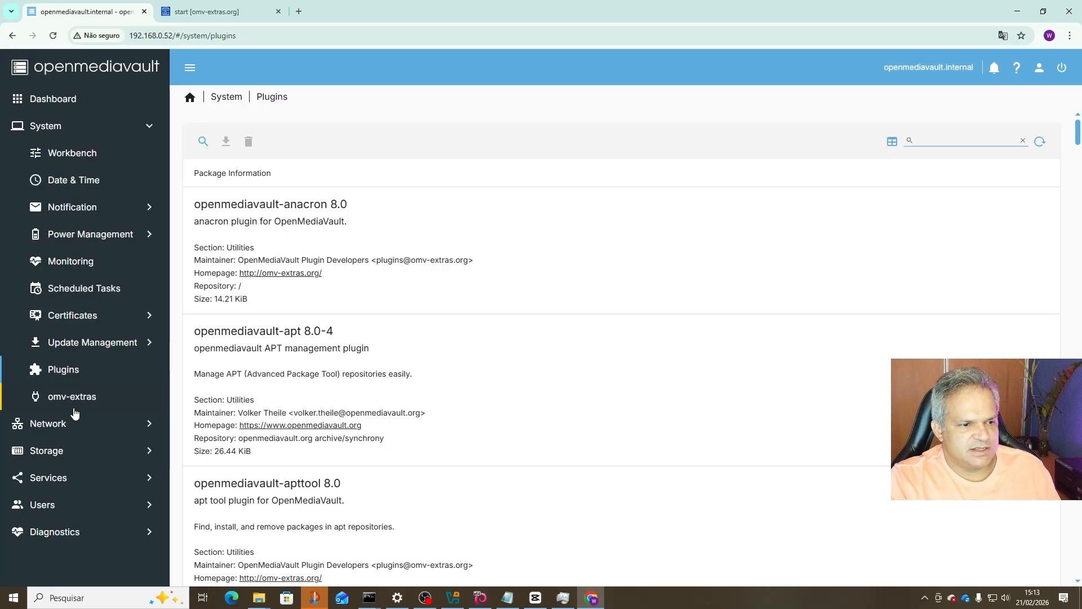
{"action": "left_click", "coordinate": [59, 400]}
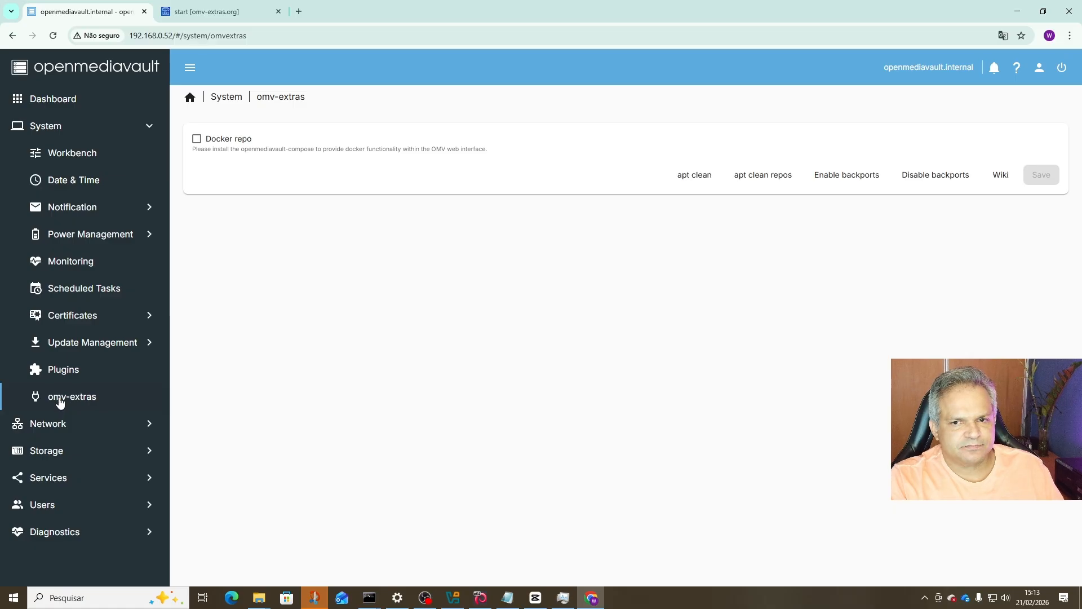
{"action": "left_click", "coordinate": [198, 140]}
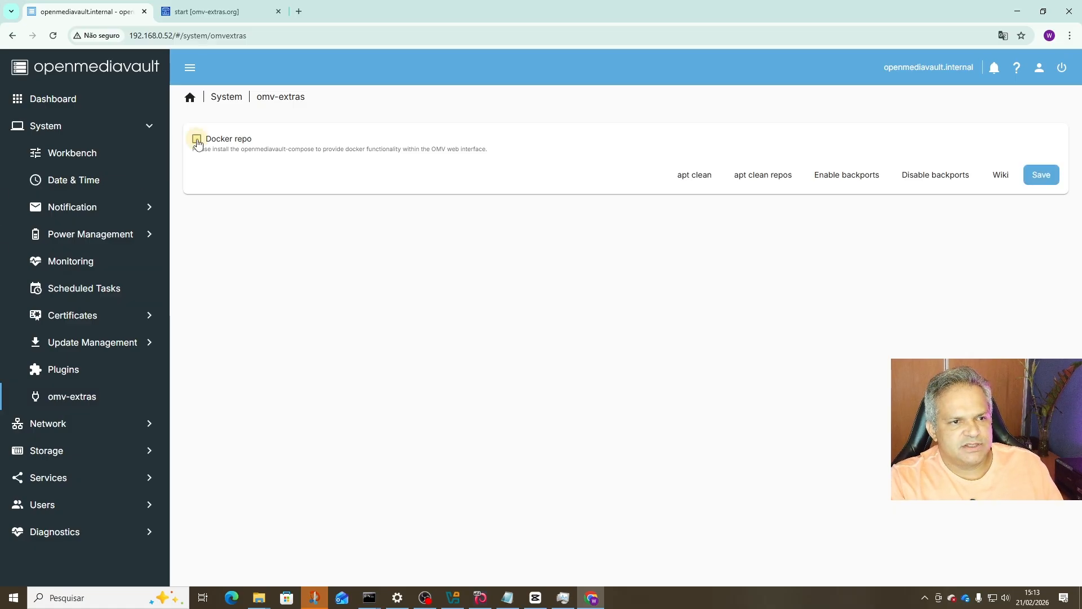
{"action": "left_click", "coordinate": [1041, 176]}
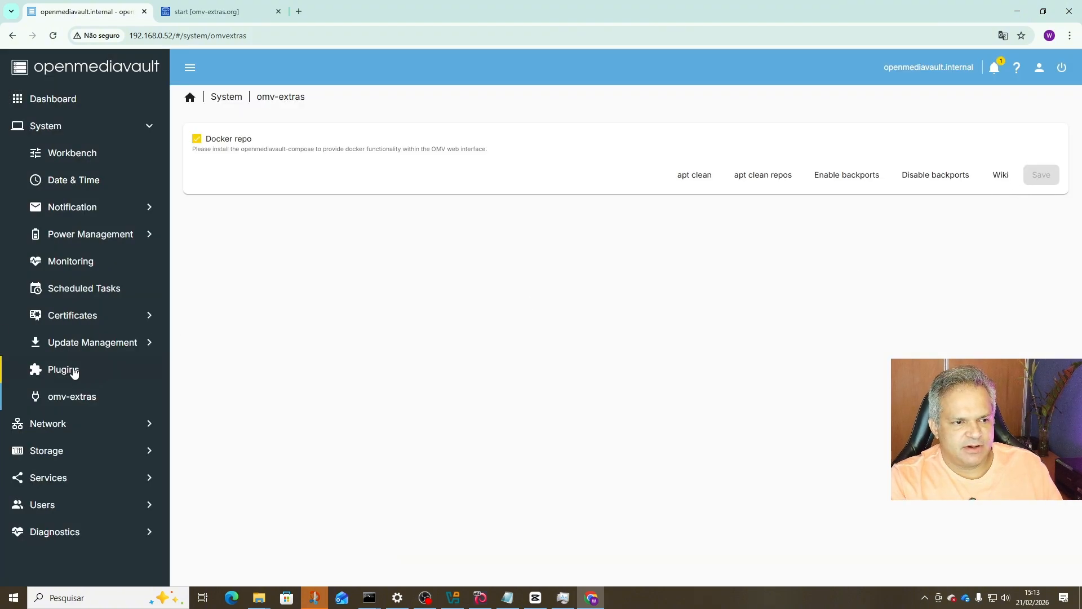
Filter plugins by 'compos' and install openmediavault-compose 8.1.4, confirming the install prompt.
{"action": "left_click", "coordinate": [66, 371]}
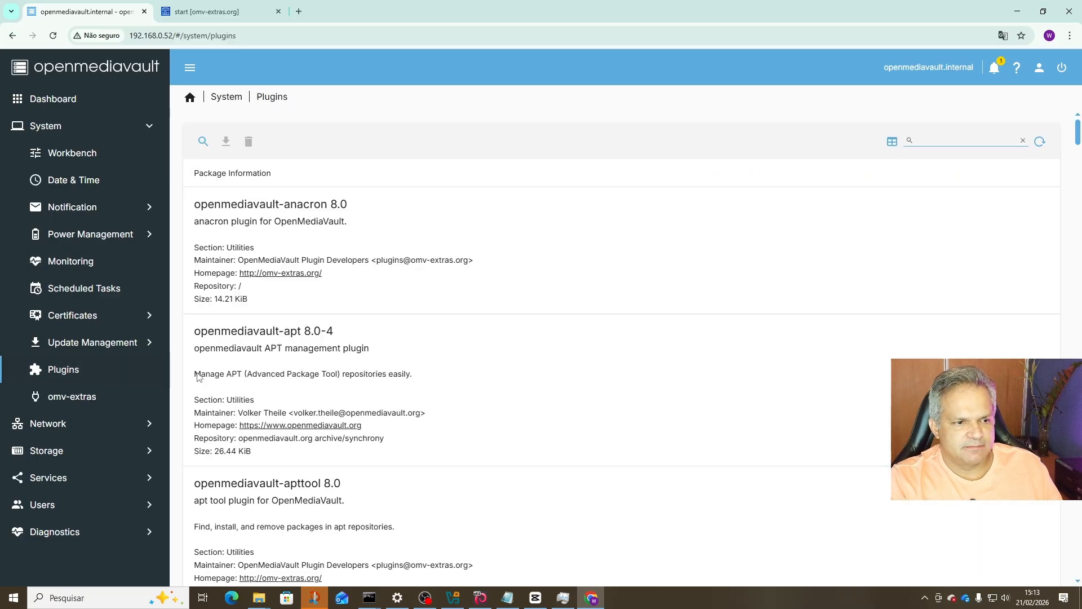
{"action": "left_click", "coordinate": [941, 141]}
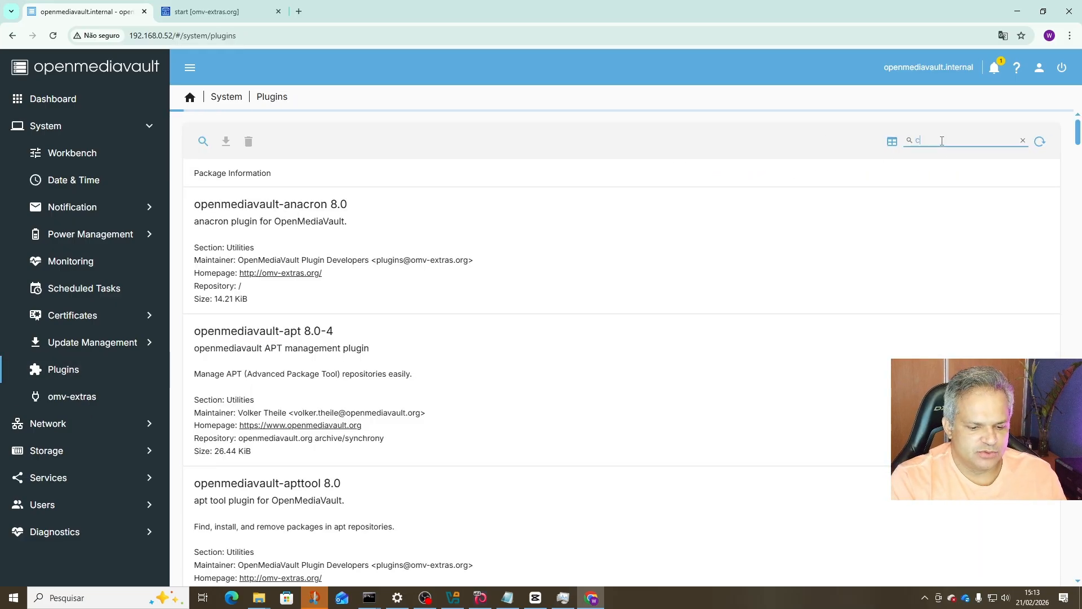
{"action": "type", "text": "compos"}
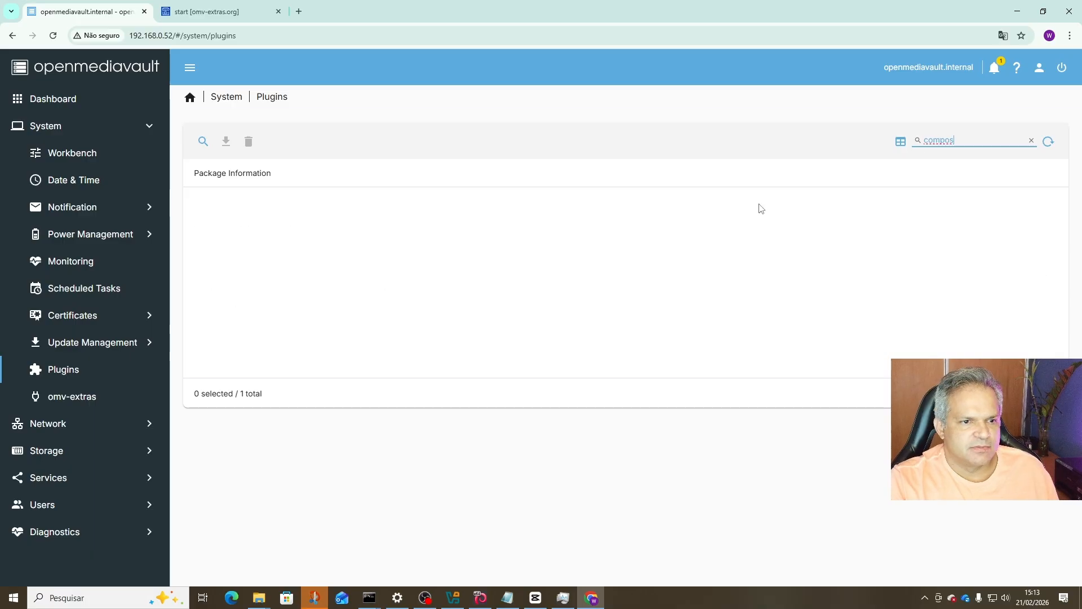
{"action": "left_click", "coordinate": [282, 246]}
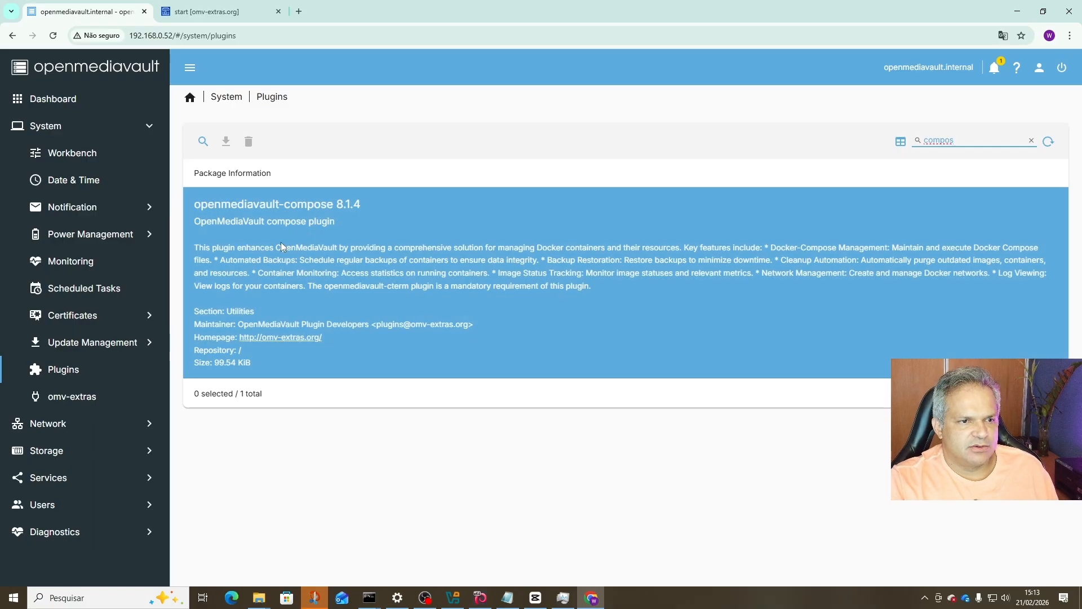
{"action": "left_click", "coordinate": [363, 238]}
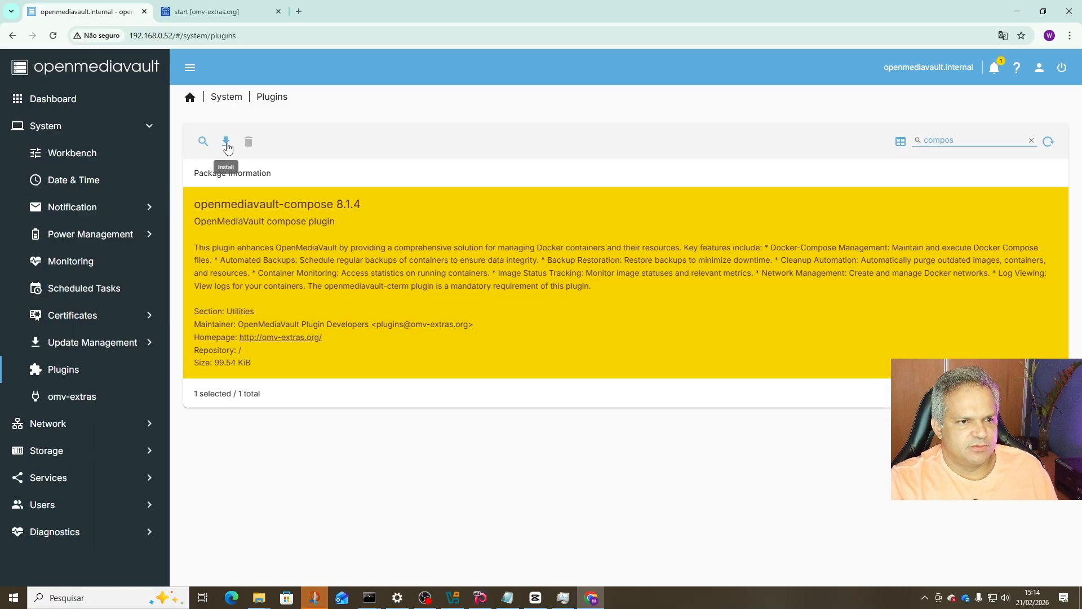
{"action": "left_click", "coordinate": [226, 141]}
{"action": "left_click", "coordinate": [473, 346]}
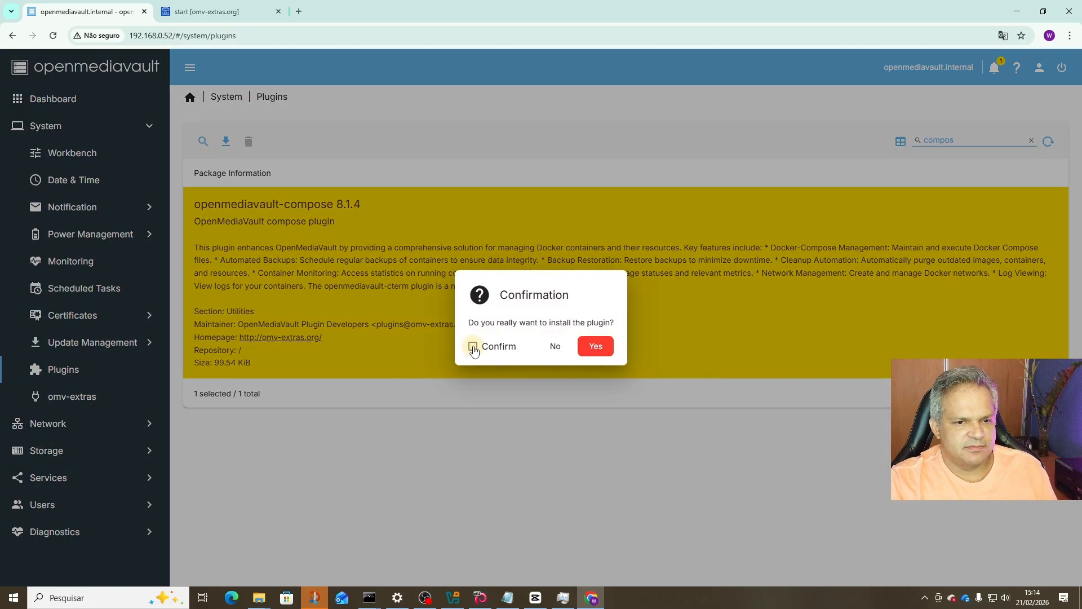
{"action": "left_click", "coordinate": [596, 346]}
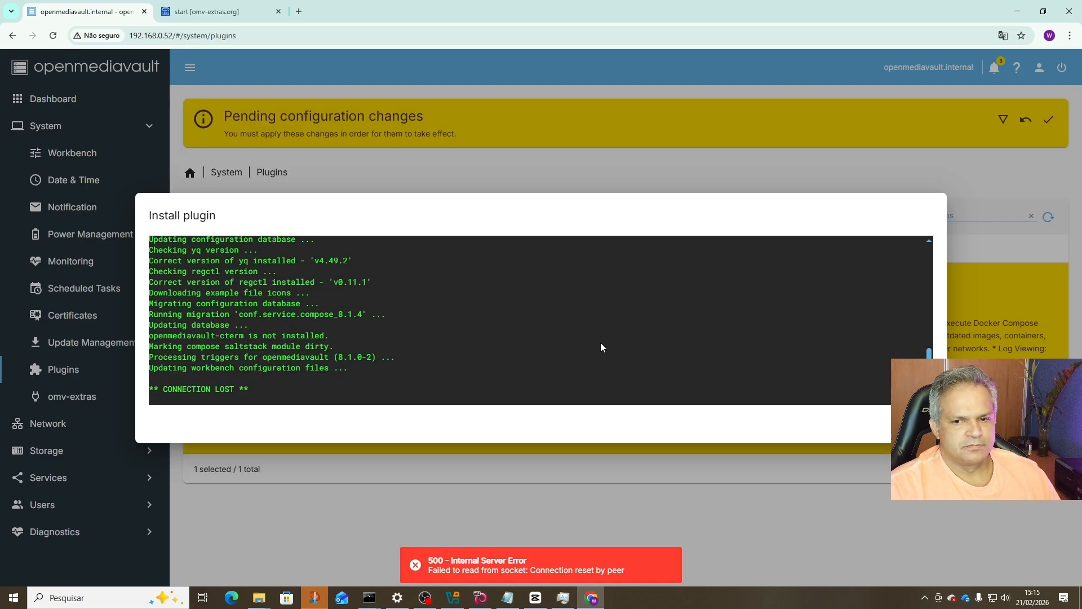
Close the finished install log and apply the pending configuration changes.
{"action": "left_click", "coordinate": [915, 424]}
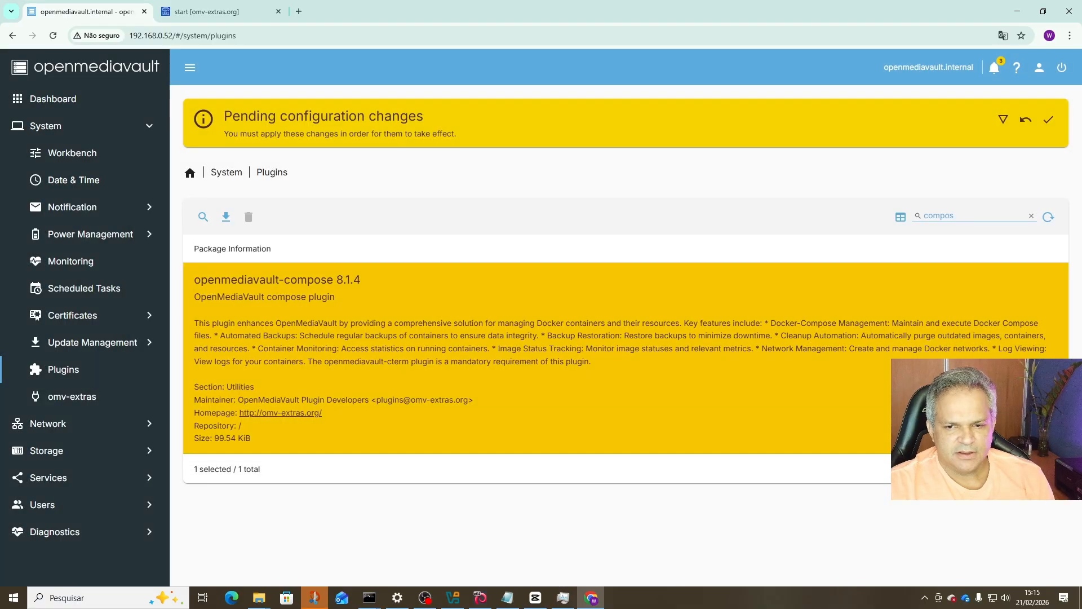
{"action": "left_click", "coordinate": [1050, 124]}
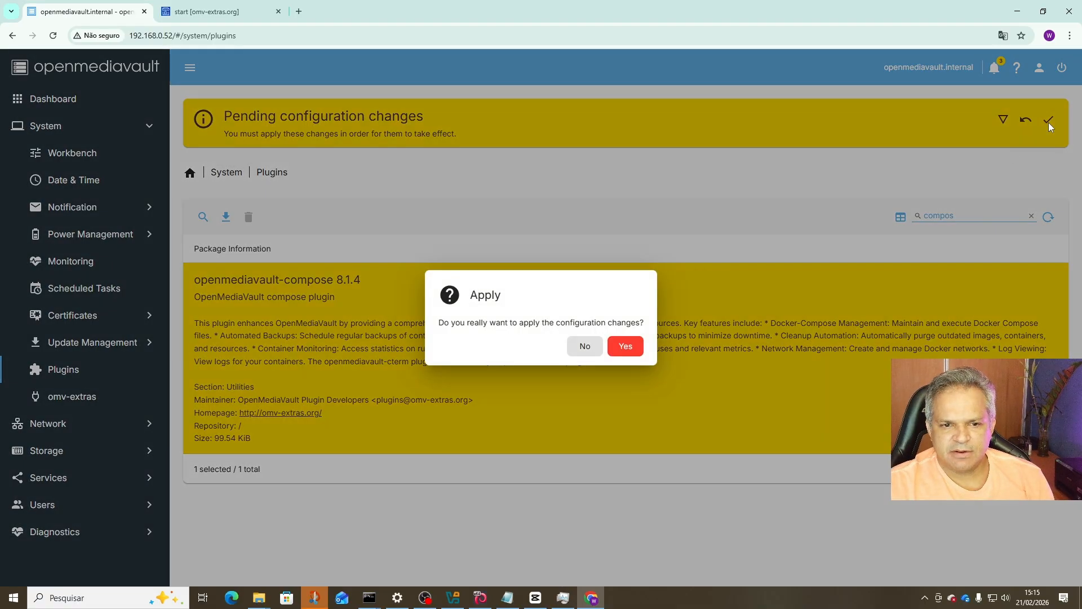
{"action": "left_click", "coordinate": [624, 346]}
Bring up the VirtualBox VM console, then minimize it to return to the browser.
{"action": "left_click", "coordinate": [481, 599]}
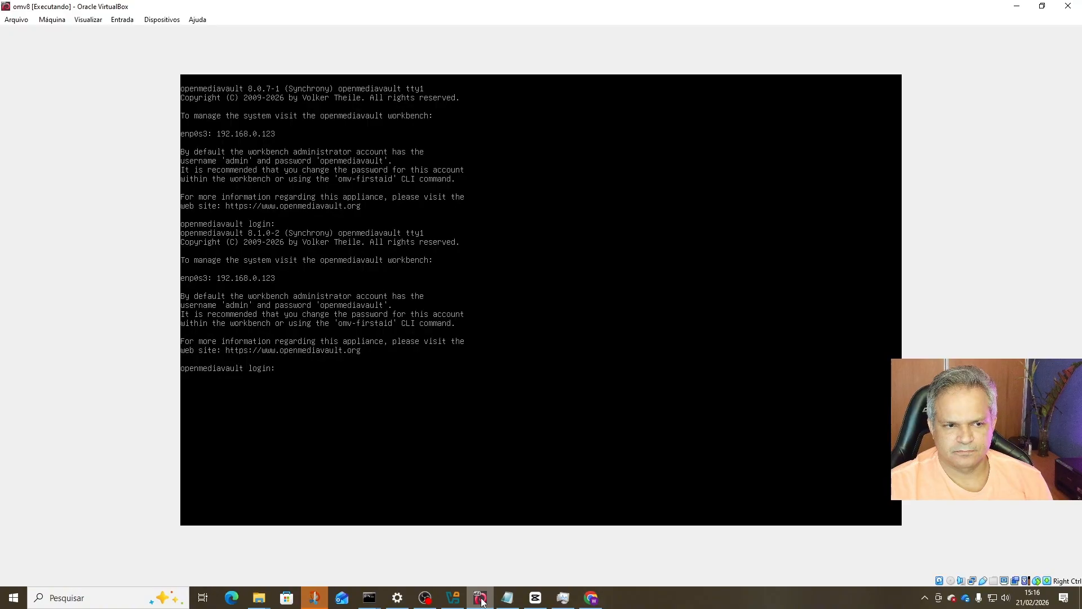
{"action": "left_click", "coordinate": [481, 598]}
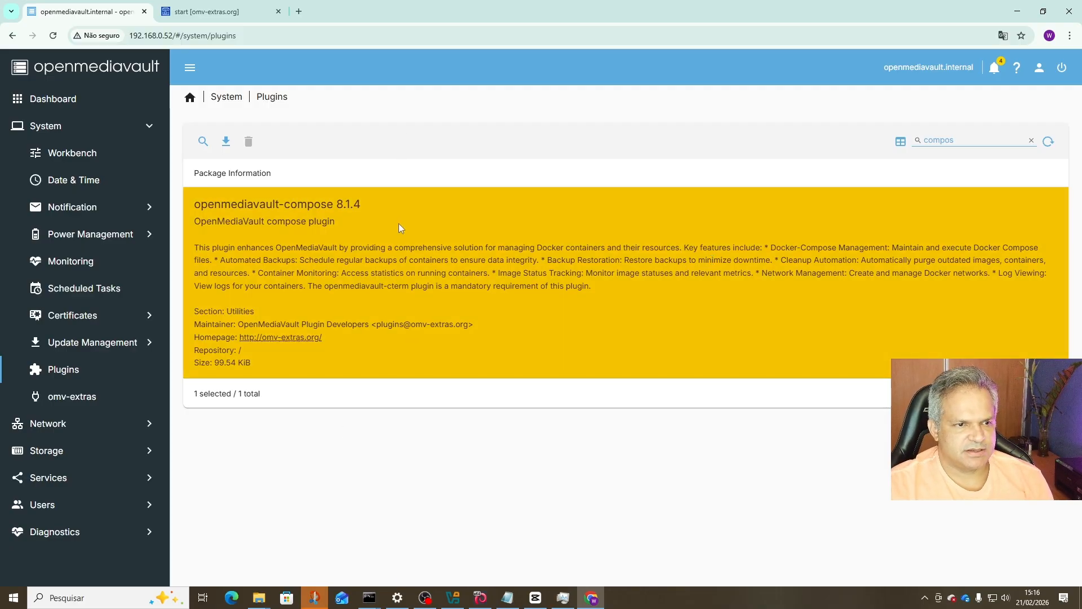
Delete all notifications and close the notifications panel.
{"action": "left_click", "coordinate": [996, 67]}
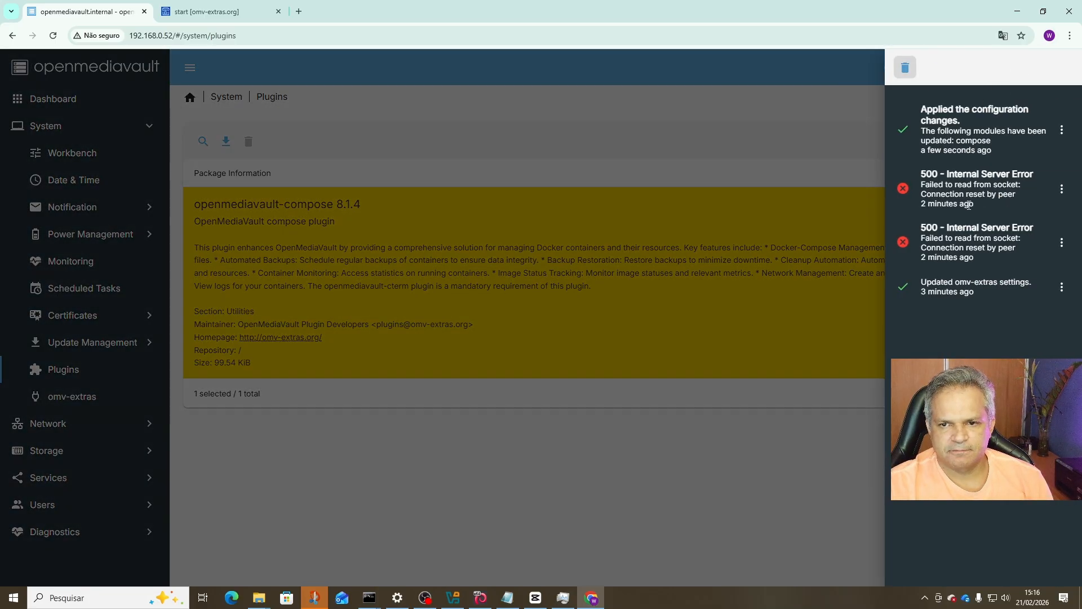
{"action": "left_click", "coordinate": [904, 67]}
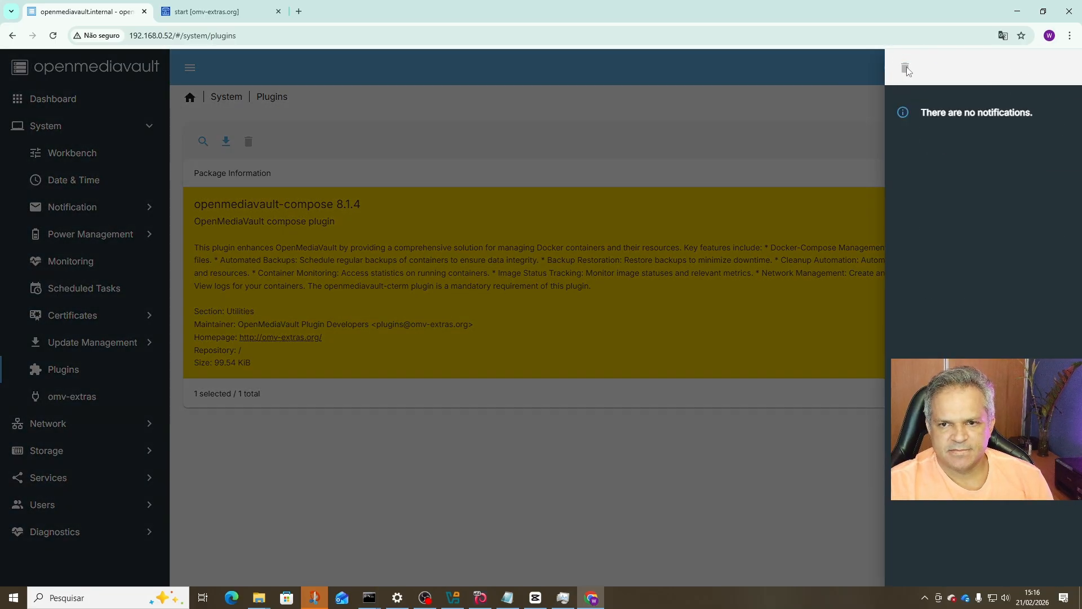
{"action": "left_click", "coordinate": [830, 136]}
Refresh the plugin list to show compose as Installed, then clear the 'compos' filter.
{"action": "left_click", "coordinate": [970, 139]}
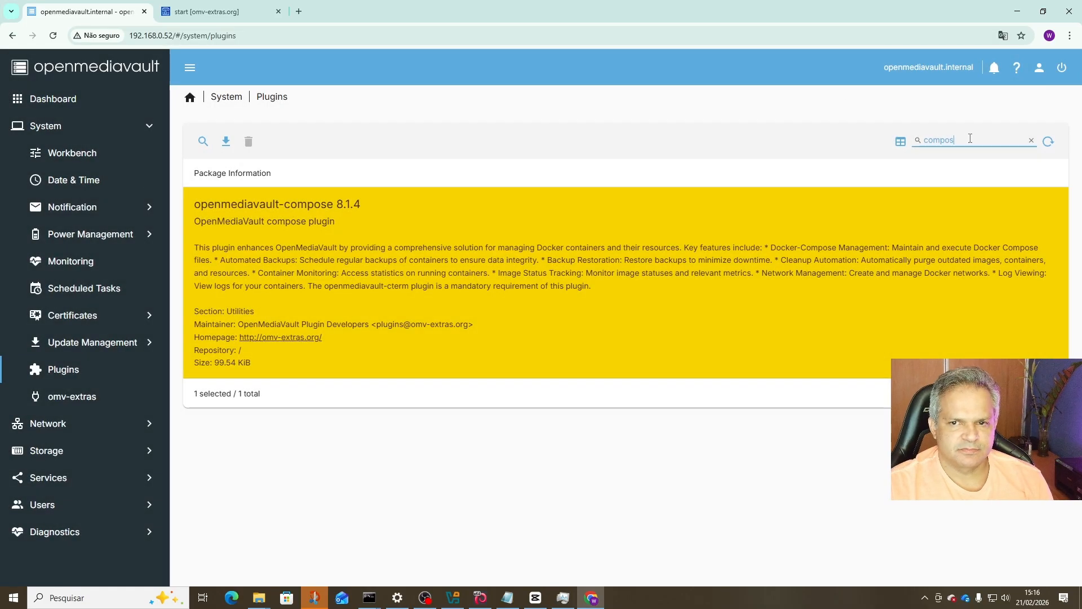
{"action": "left_click", "coordinate": [1049, 142]}
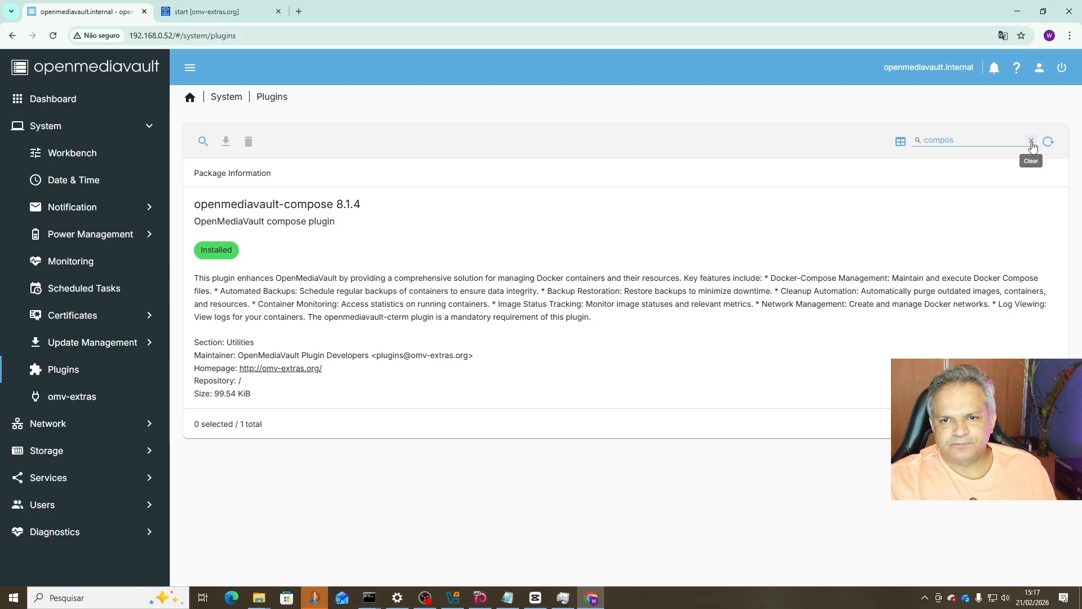
{"action": "left_click", "coordinate": [1032, 141]}
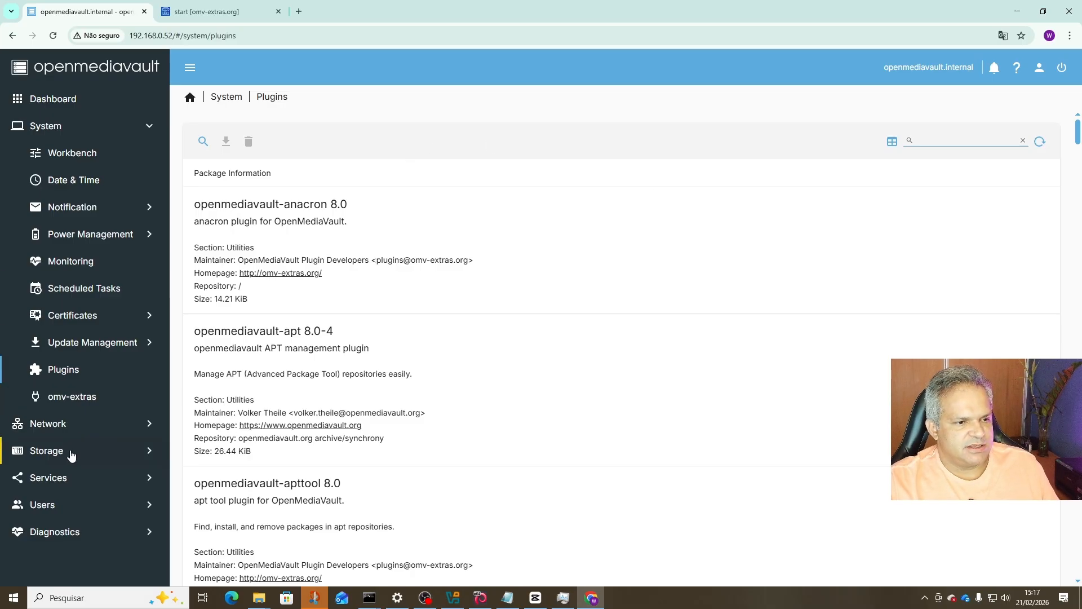
Browse Storage's Disks and File Systems, then open the empty Shared Folders page.
{"action": "left_click", "coordinate": [69, 451]}
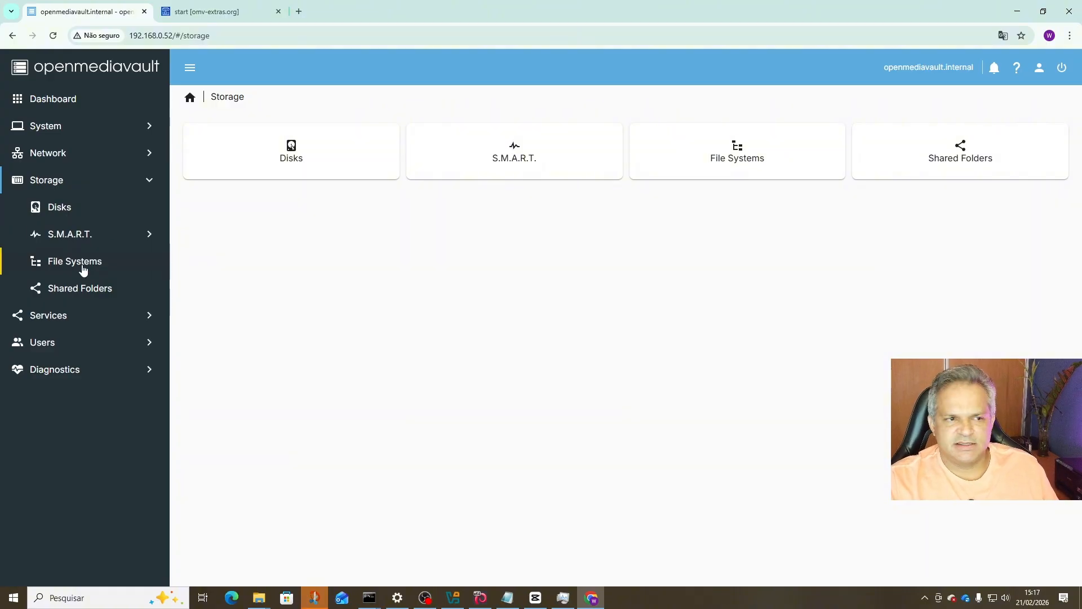
{"action": "left_click", "coordinate": [68, 214]}
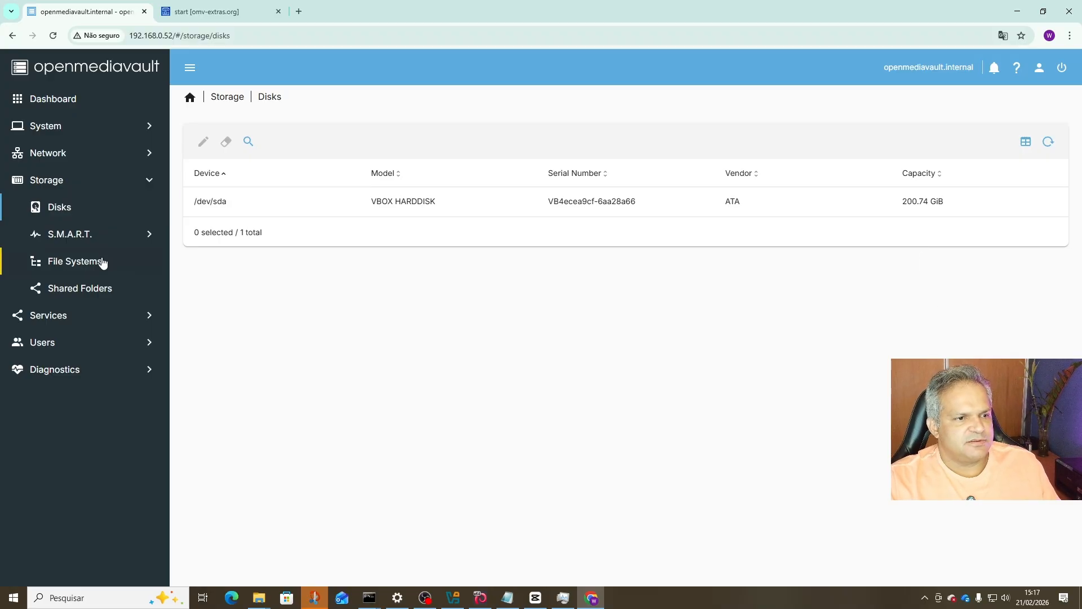
{"action": "left_click", "coordinate": [92, 266]}
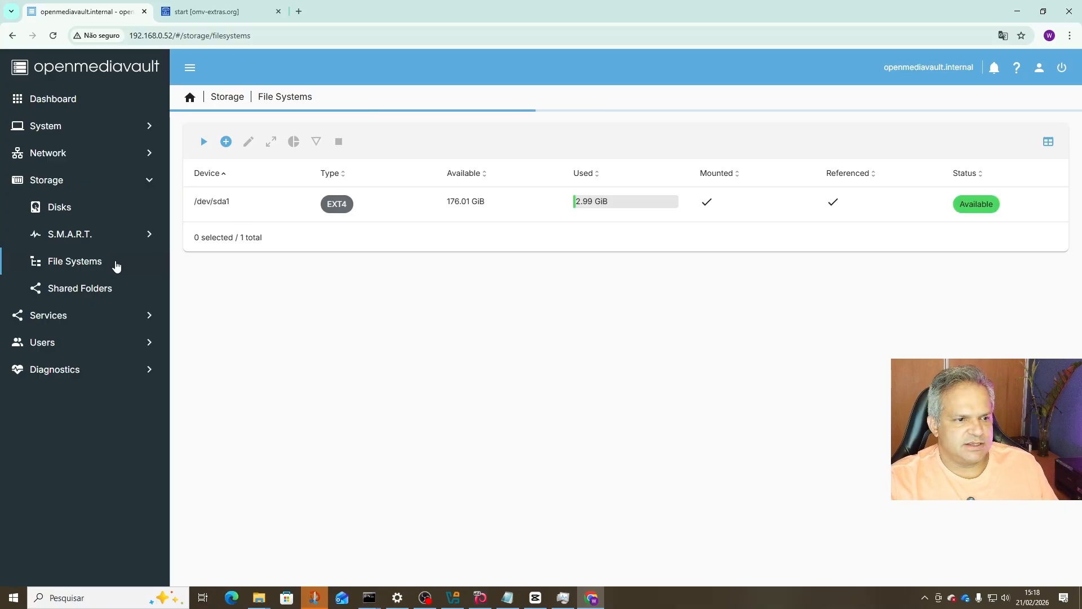
{"action": "left_click", "coordinate": [86, 293]}
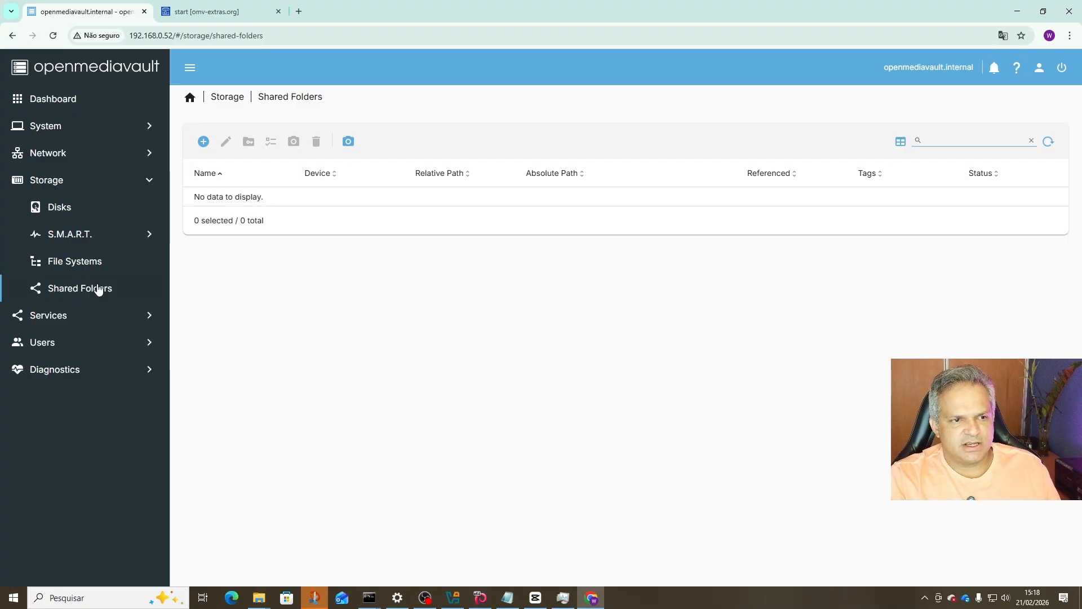
Create shared folder 'Dados' on /dev/sda1 and apply the configuration changes.
{"action": "left_click", "coordinate": [204, 142]}
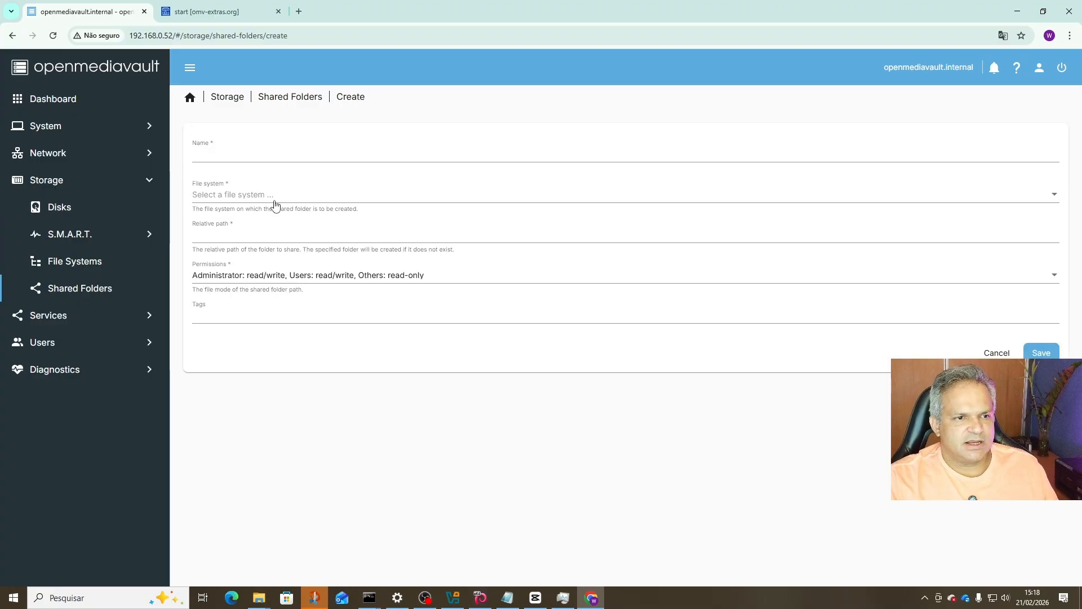
{"action": "left_click", "coordinate": [283, 157]}
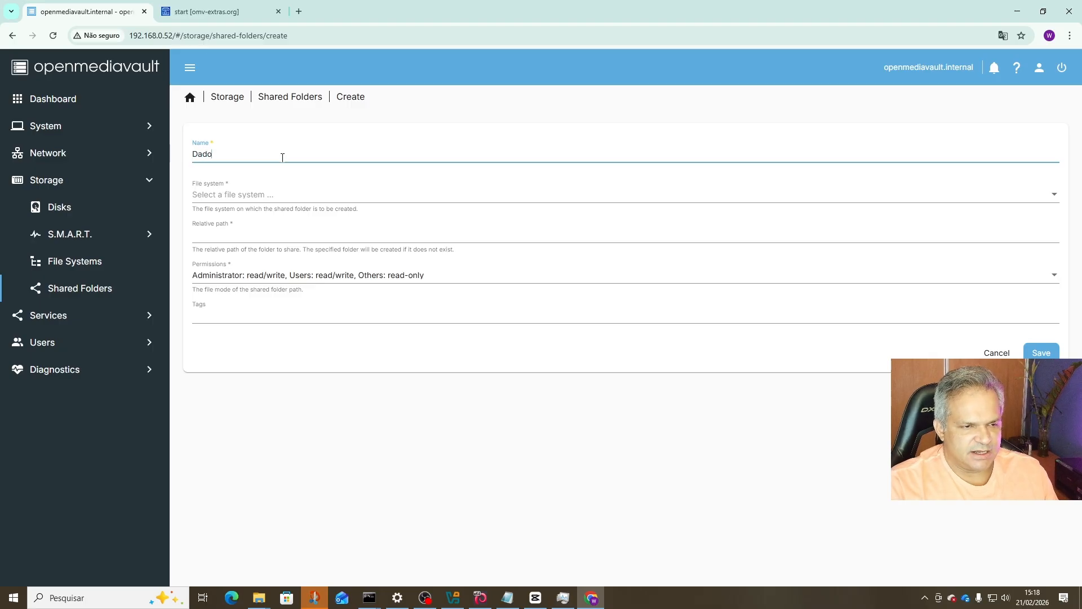
{"action": "type", "text": "Dados"}
{"action": "left_click", "coordinate": [260, 194]}
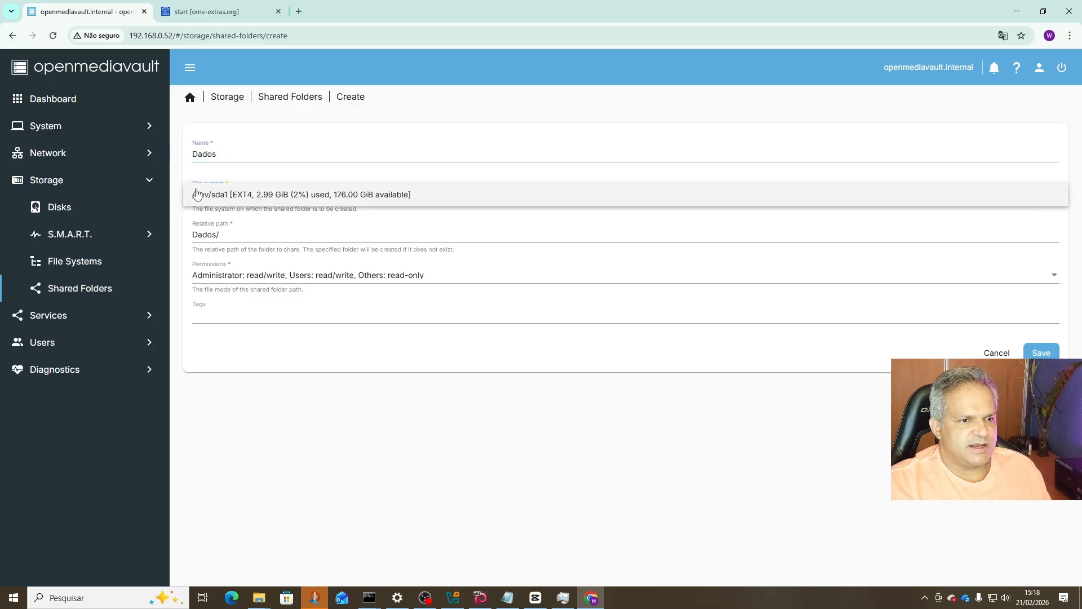
{"action": "left_click", "coordinate": [243, 195]}
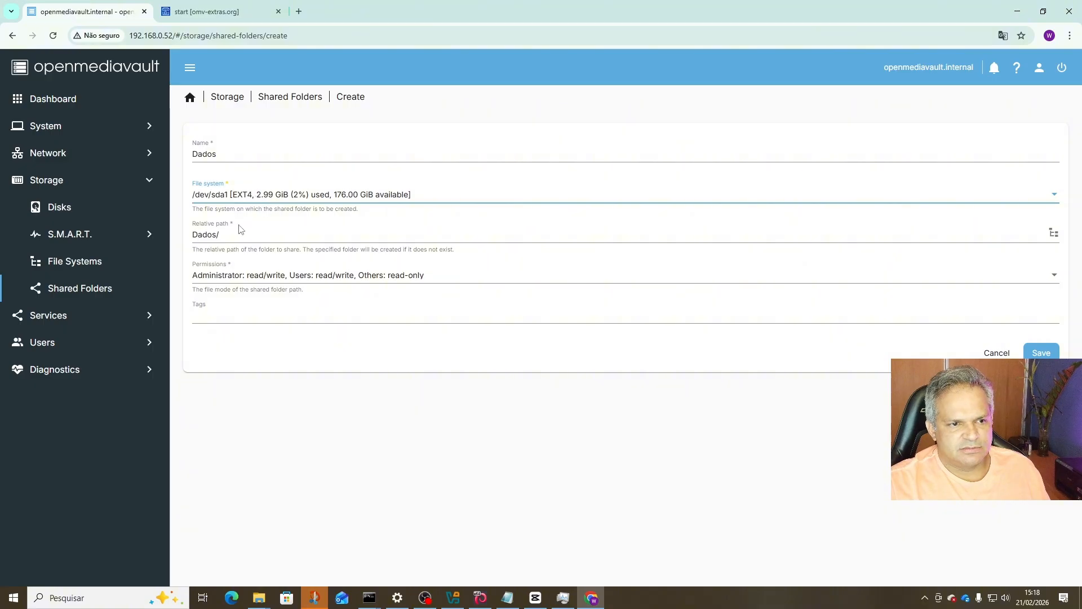
{"action": "left_click", "coordinate": [1042, 353]}
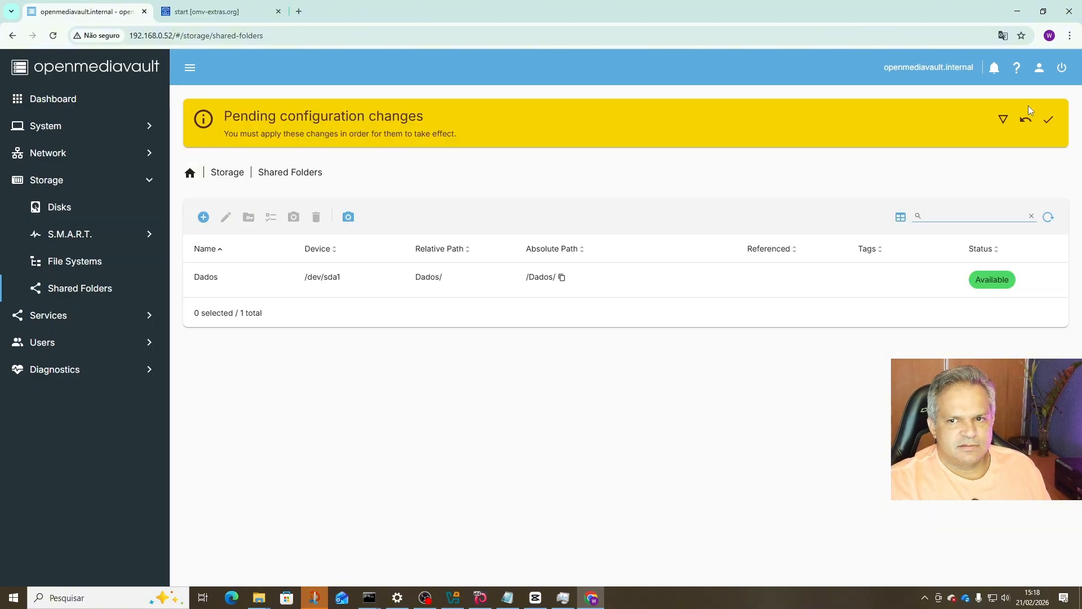
{"action": "left_click", "coordinate": [1048, 120]}
{"action": "left_click", "coordinate": [638, 352]}
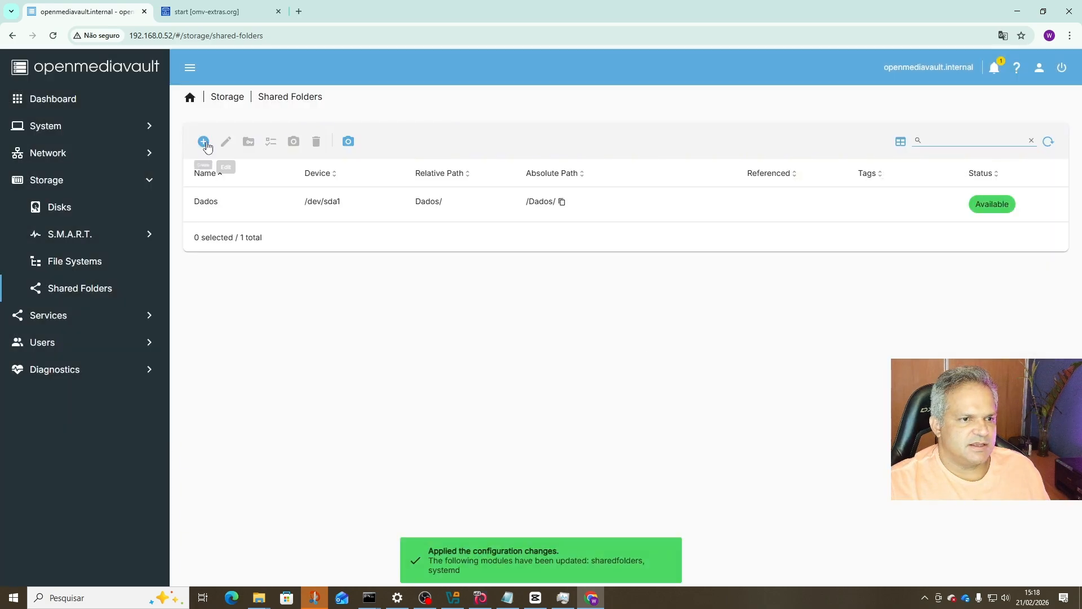
Create shared folder 'compose' on /dev/sda1 and apply the configuration changes.
{"action": "left_click", "coordinate": [204, 142]}
{"action": "left_click", "coordinate": [263, 153]}
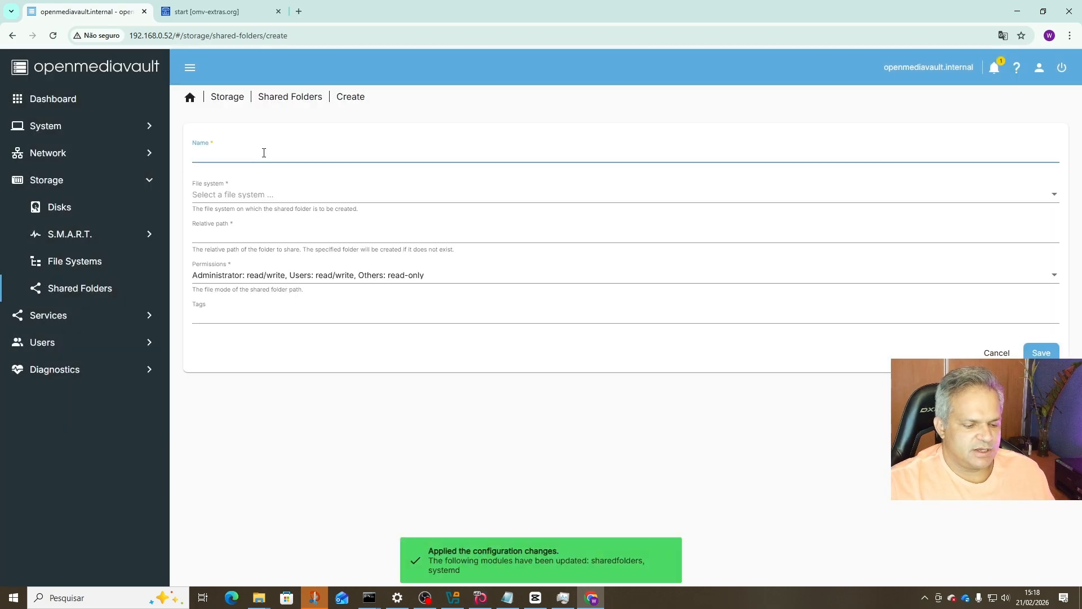
{"action": "type", "text": "compose"}
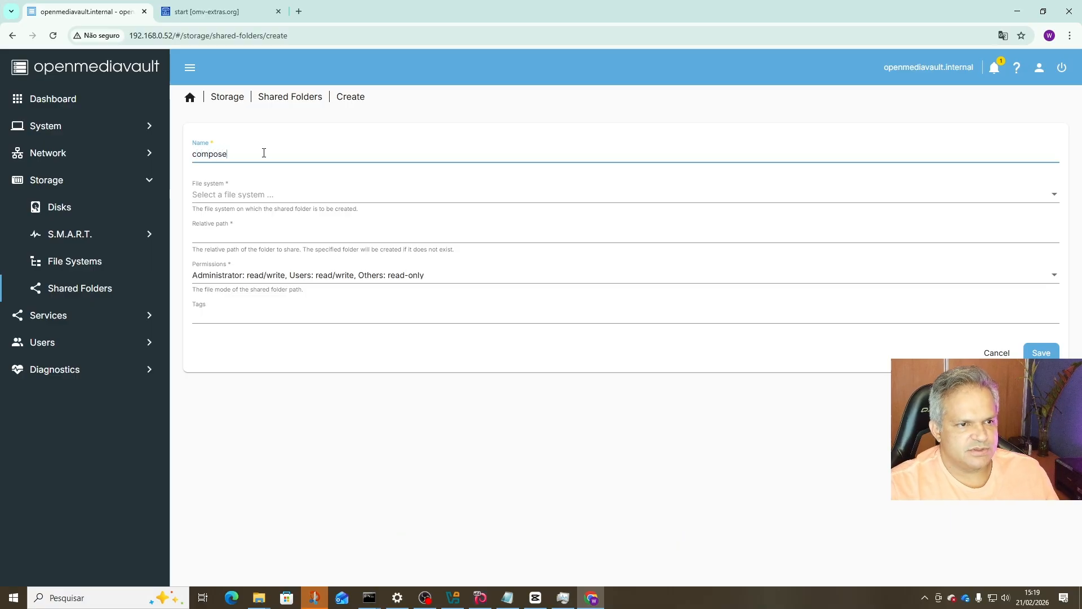
{"action": "left_click", "coordinate": [229, 197]}
{"action": "left_click", "coordinate": [232, 198]}
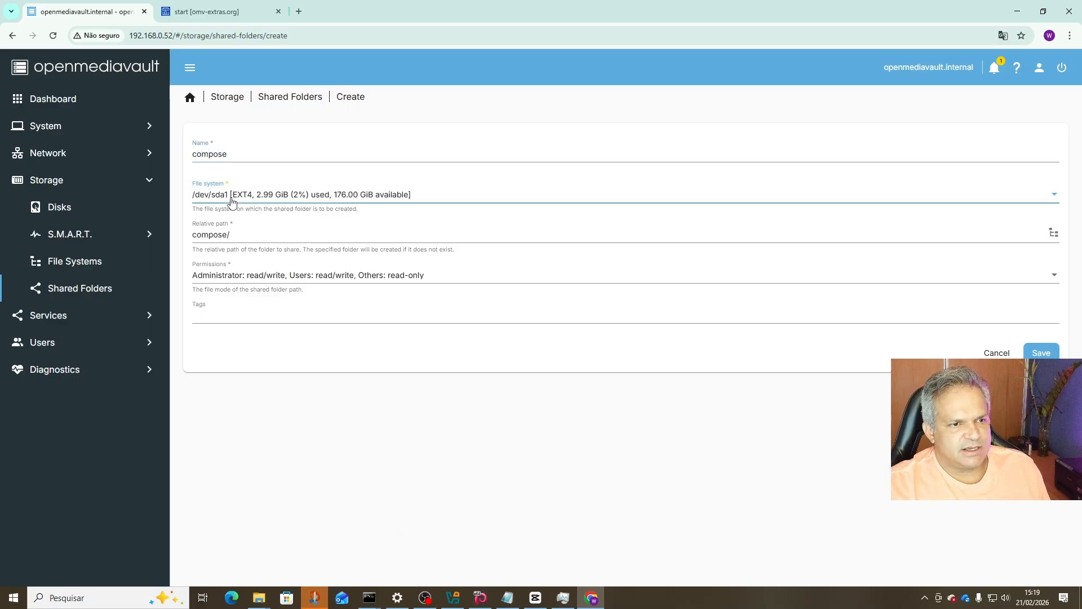
{"action": "left_click", "coordinate": [1041, 353]}
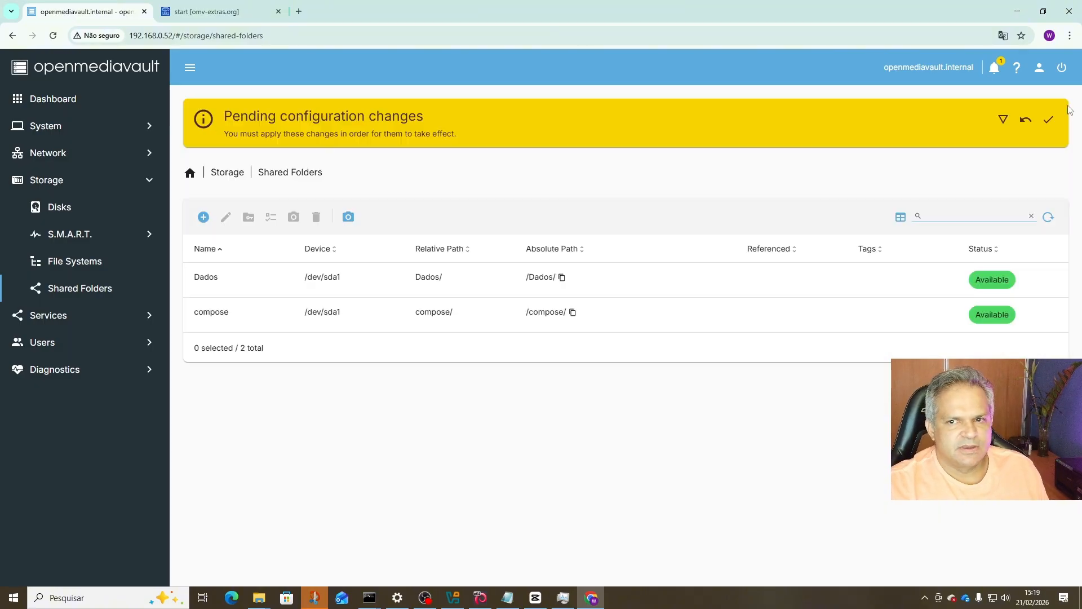
{"action": "left_click", "coordinate": [1049, 120]}
{"action": "left_click", "coordinate": [627, 348]}
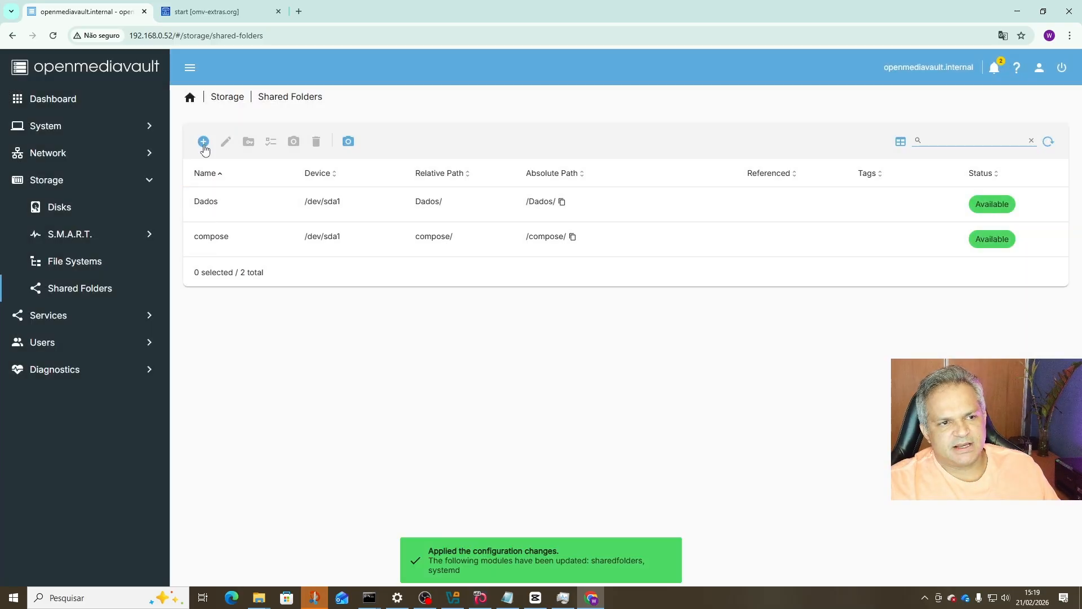
Create shared folder 'backup' on /dev/sda1 and apply the configuration changes.
{"action": "left_click", "coordinate": [204, 142]}
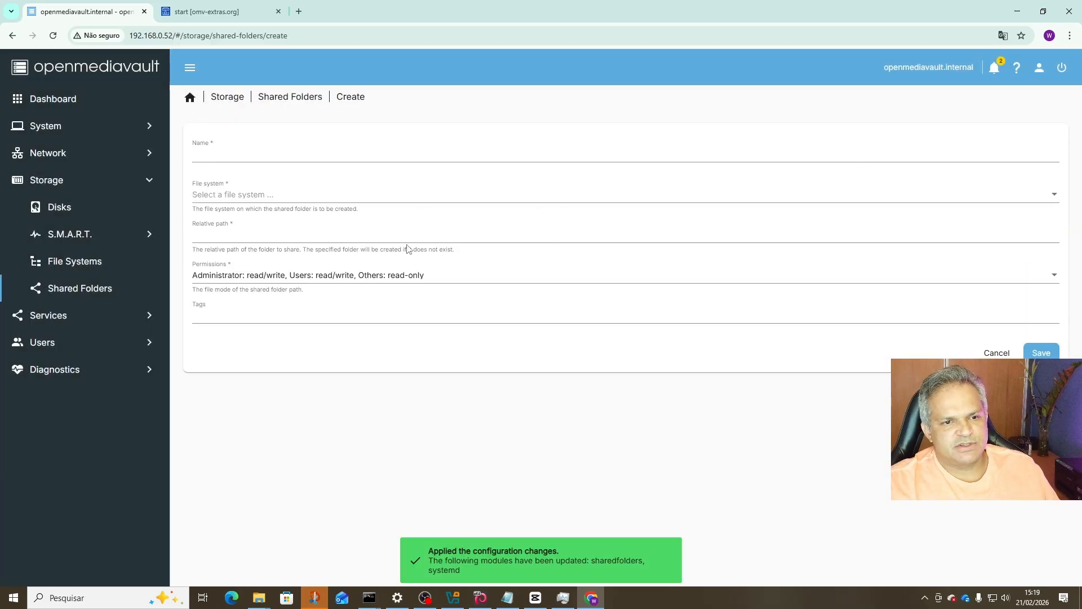
{"action": "left_click", "coordinate": [336, 156]}
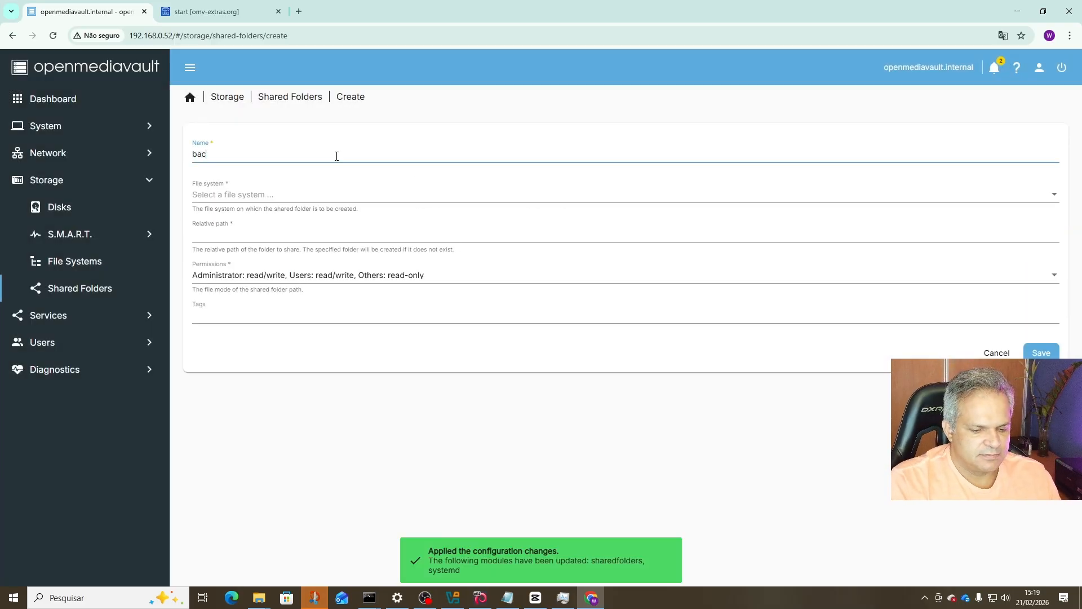
{"action": "type", "text": "backup"}
{"action": "left_click", "coordinate": [244, 194]}
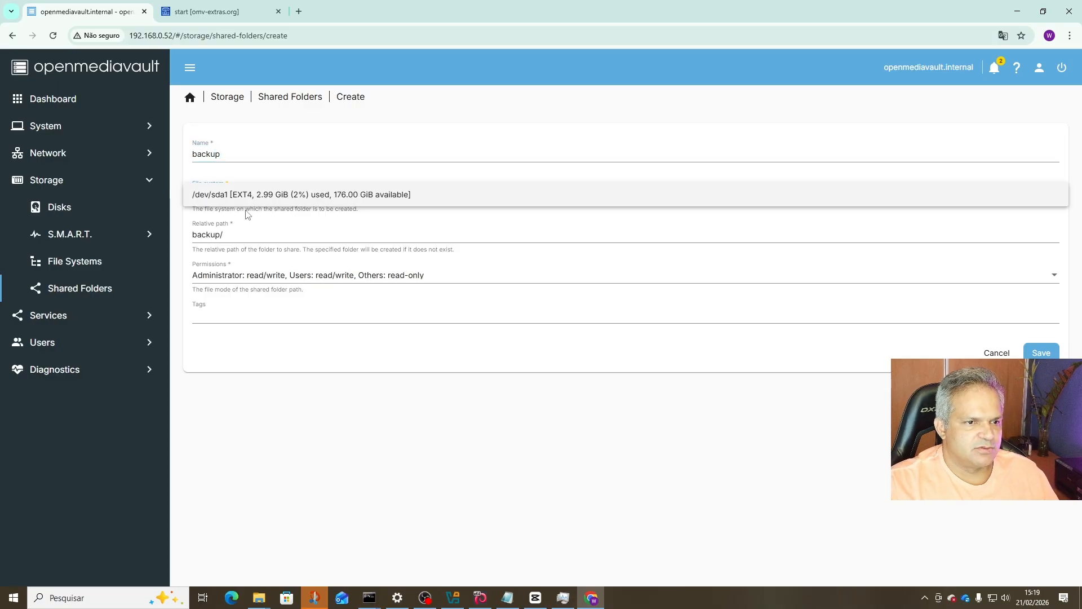
{"action": "left_click", "coordinate": [254, 204]}
{"action": "left_click", "coordinate": [1041, 353]}
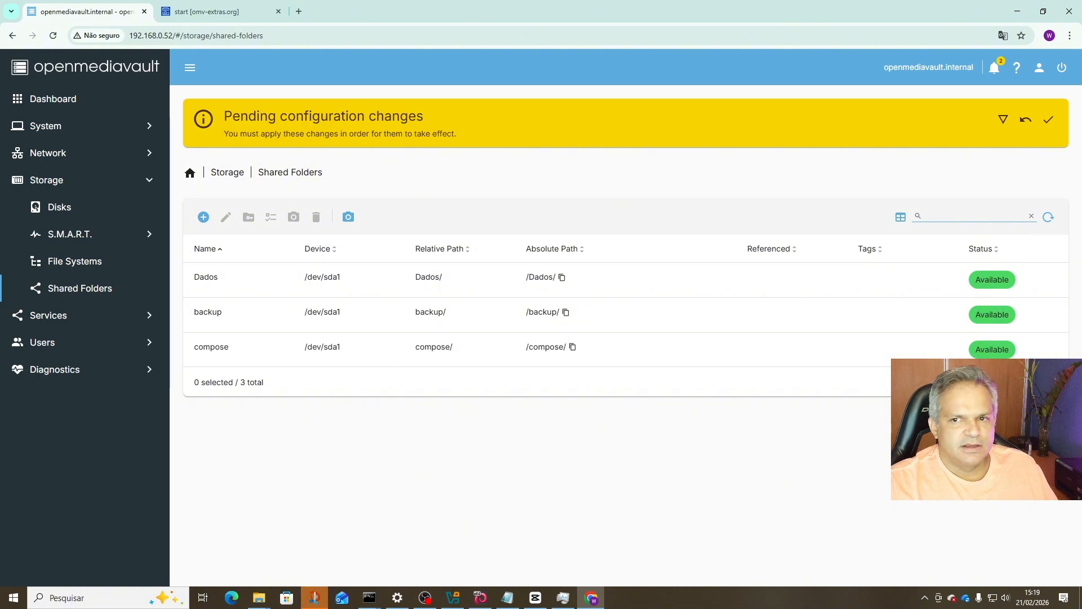
{"action": "left_click", "coordinate": [1047, 125]}
{"action": "left_click", "coordinate": [620, 350]}
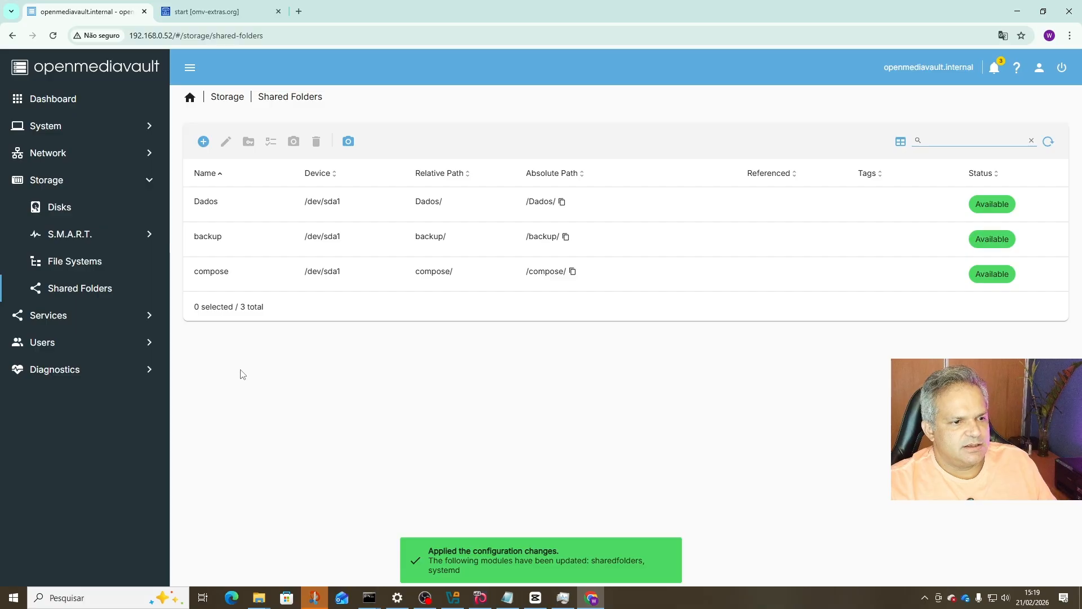
Open Services, reload with F5 so Compose appears, and open Compose > Settings.
{"action": "left_click", "coordinate": [133, 319]}
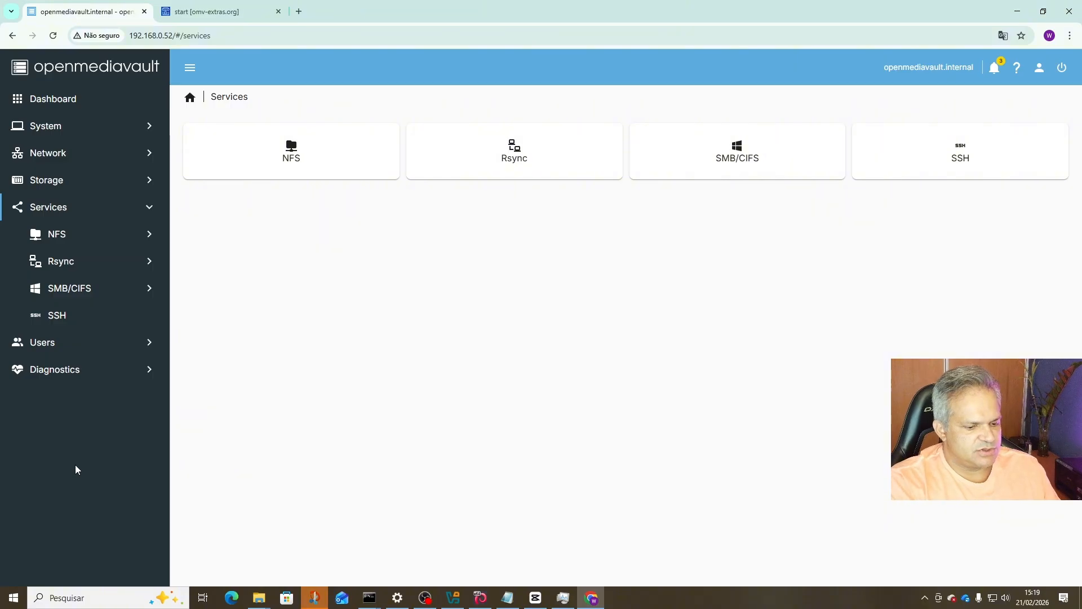
{"action": "key", "text": "F5"}
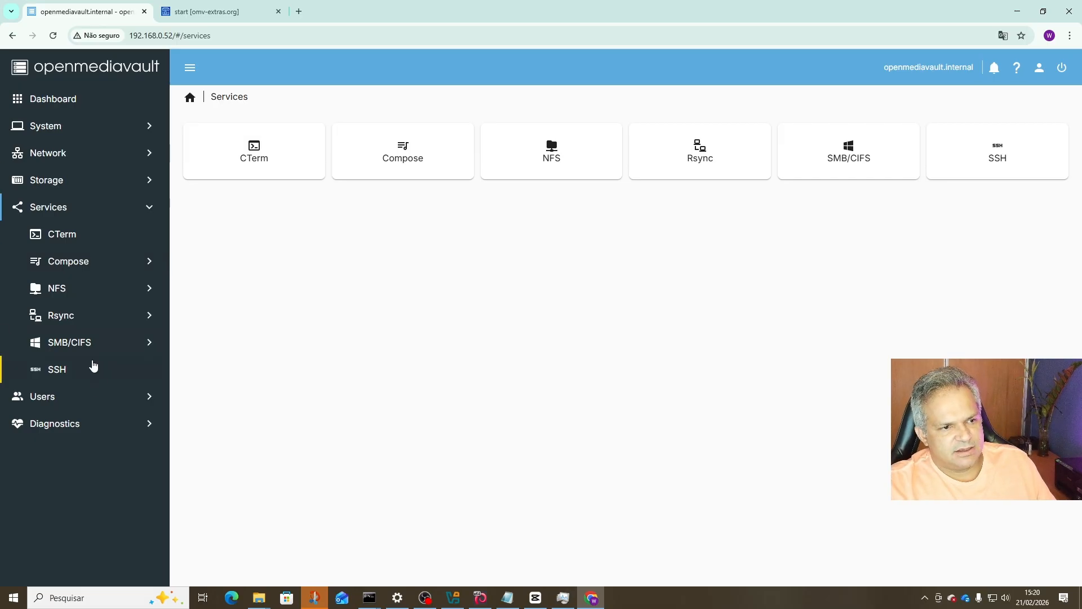
{"action": "left_click", "coordinate": [79, 263]}
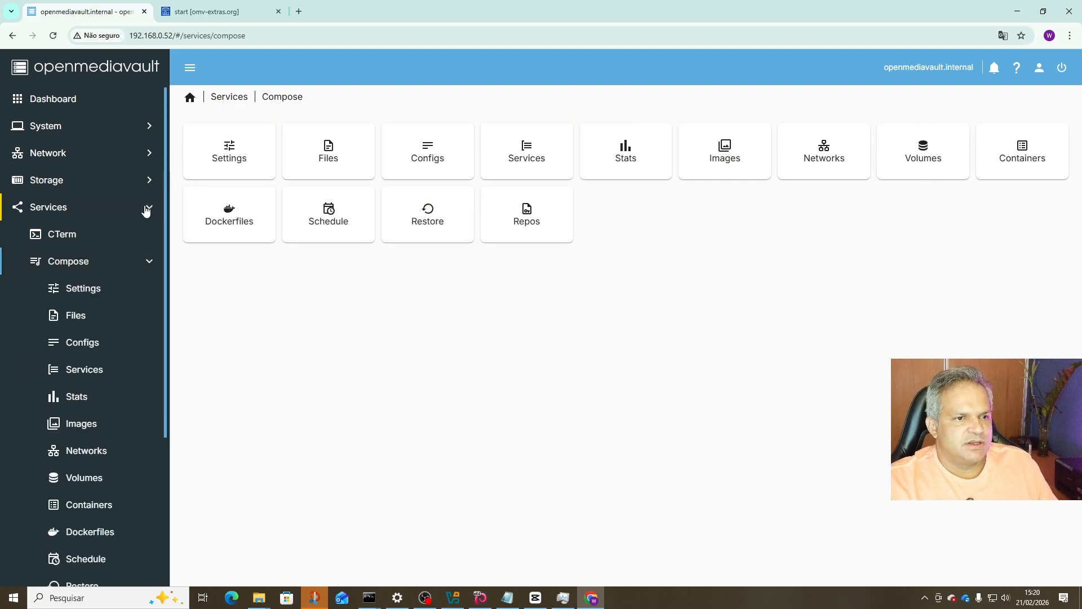
{"action": "left_click", "coordinate": [224, 156]}
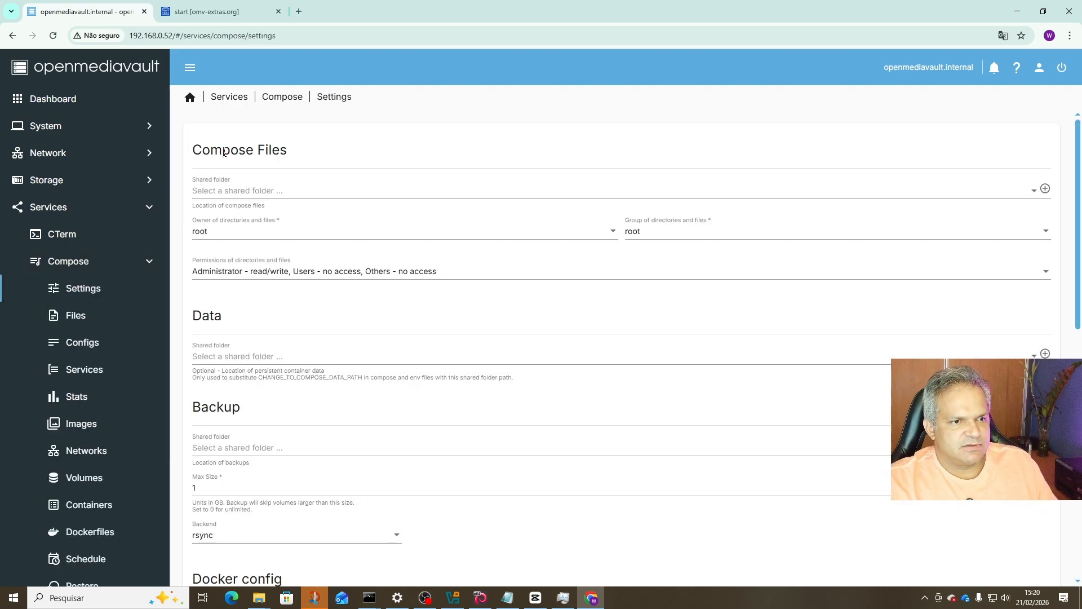
Set the Compose Files and Data shared folders to Dados and Backup to backup.
{"action": "left_click", "coordinate": [212, 195]}
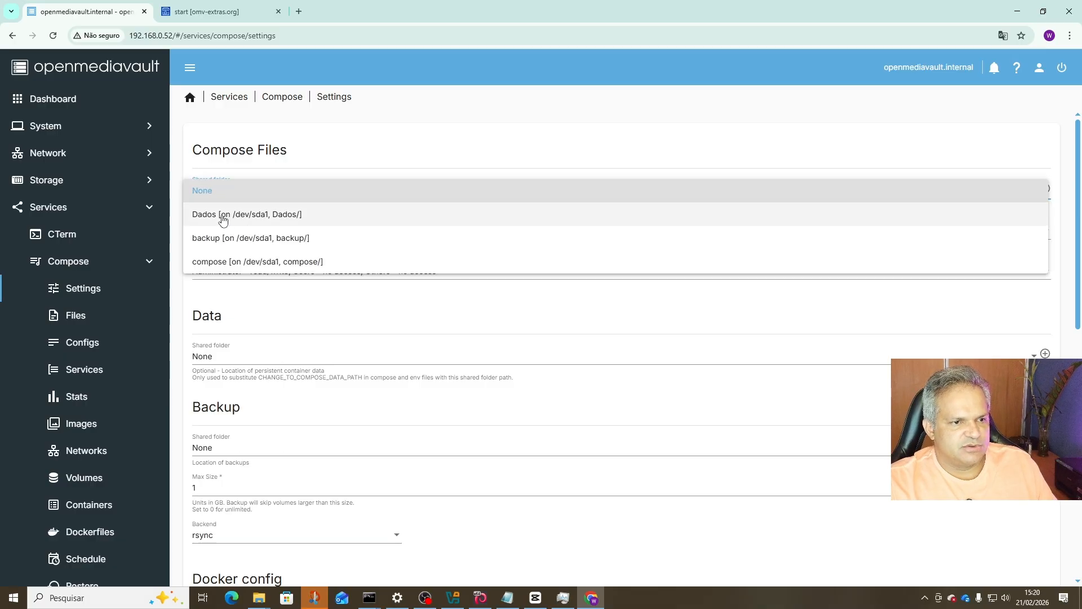
{"action": "left_click", "coordinate": [222, 216]}
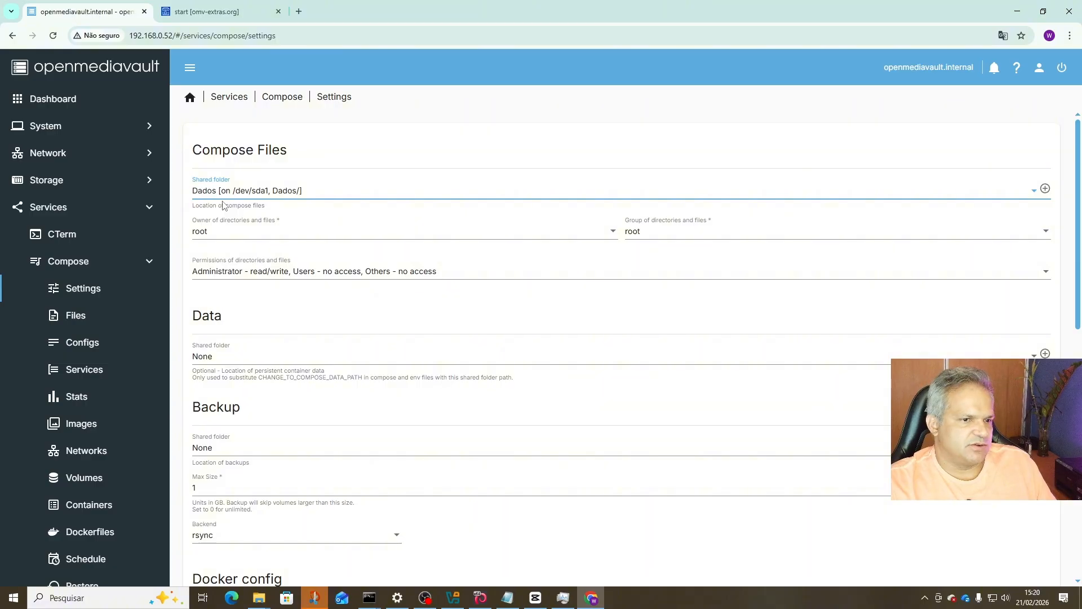
{"action": "scroll", "coordinate": [242, 236], "scroll_direction": "down", "scroll_amount": 1}
{"action": "scroll", "coordinate": [226, 281], "scroll_direction": "up", "scroll_amount": 1}
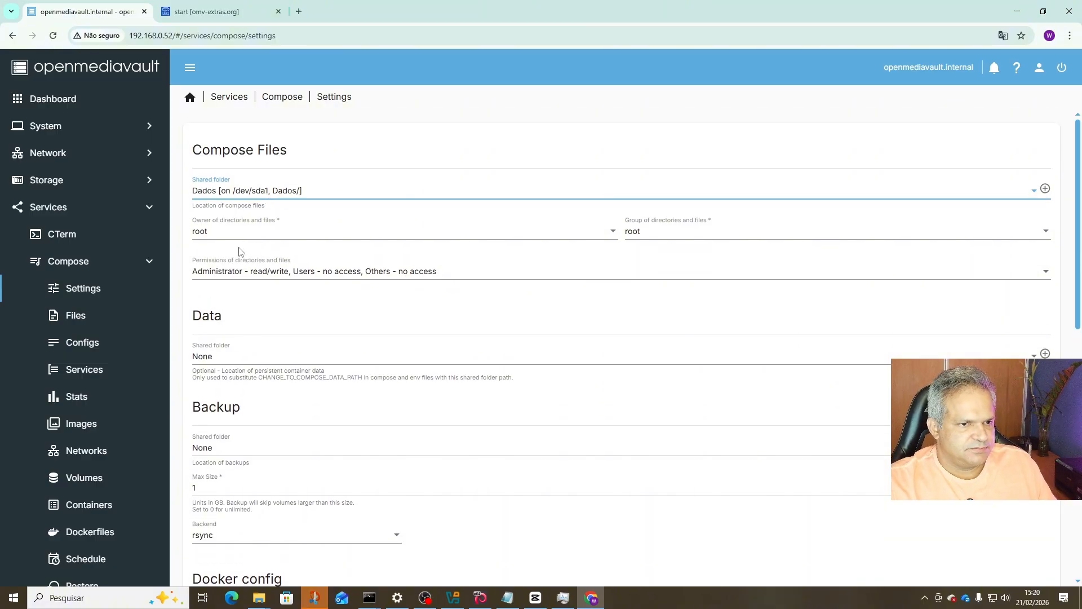
{"action": "scroll", "coordinate": [239, 251], "scroll_direction": "down", "scroll_amount": 2}
{"action": "left_click", "coordinate": [227, 245]}
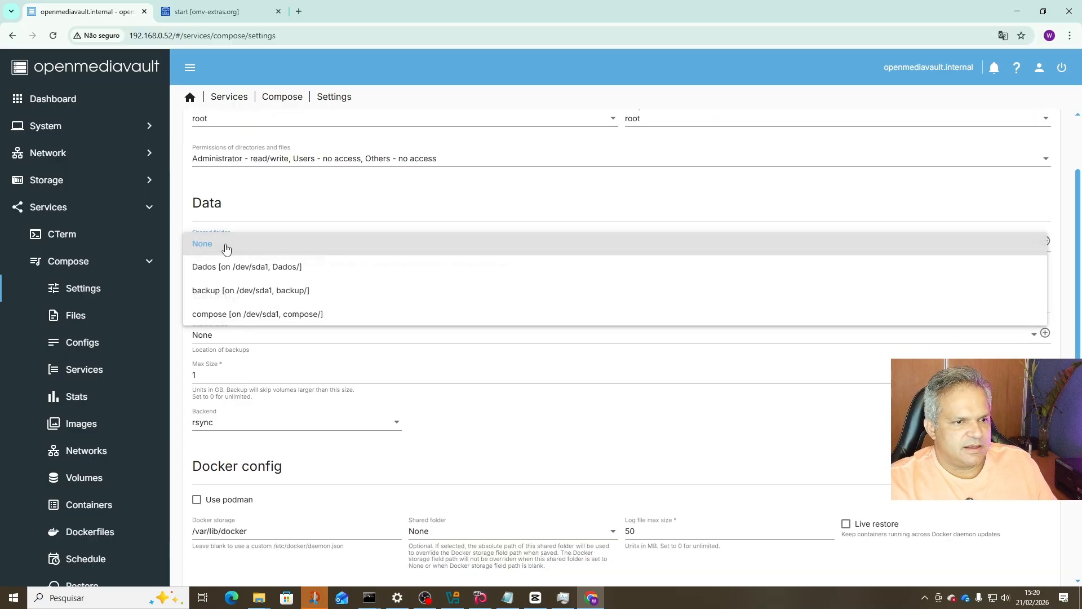
{"action": "left_click", "coordinate": [224, 266]}
{"action": "scroll", "coordinate": [257, 280], "scroll_direction": "up", "scroll_amount": 2}
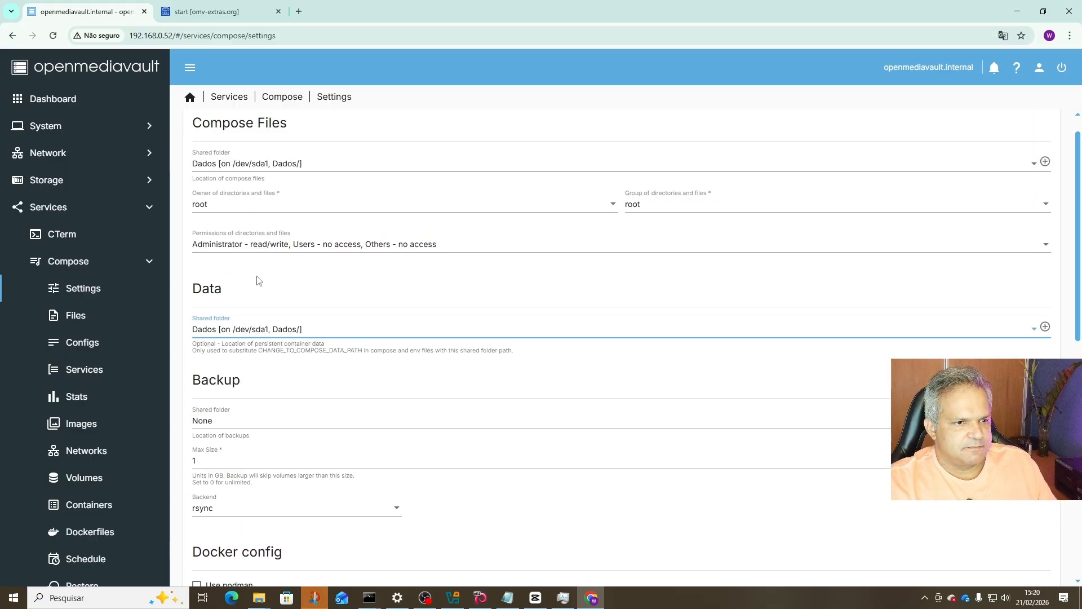
{"action": "scroll", "coordinate": [257, 280], "scroll_direction": "down", "scroll_amount": 3}
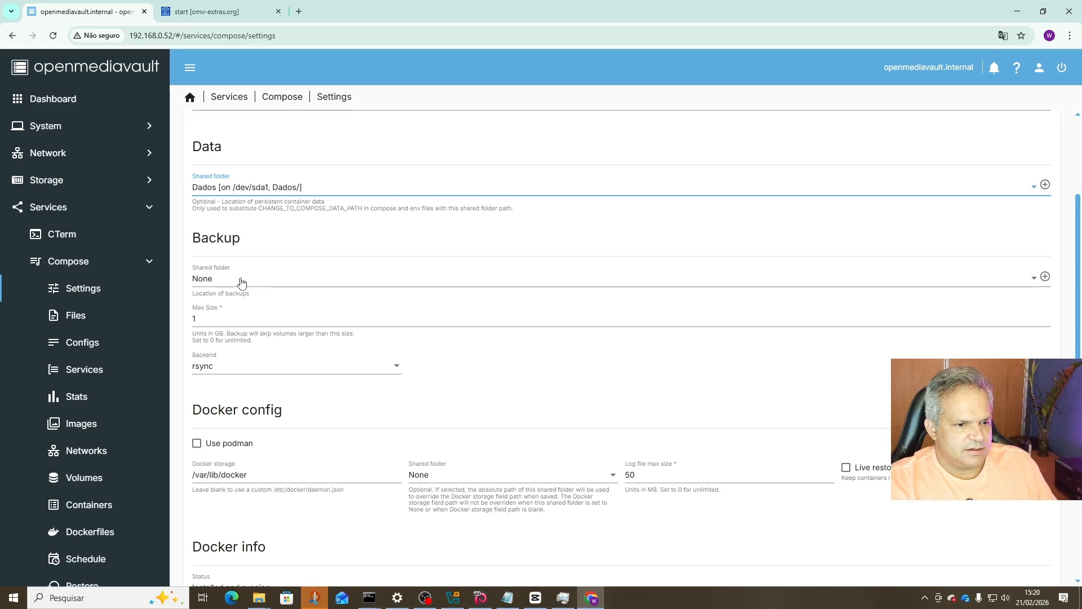
{"action": "left_click", "coordinate": [236, 280]}
{"action": "left_click", "coordinate": [224, 326]}
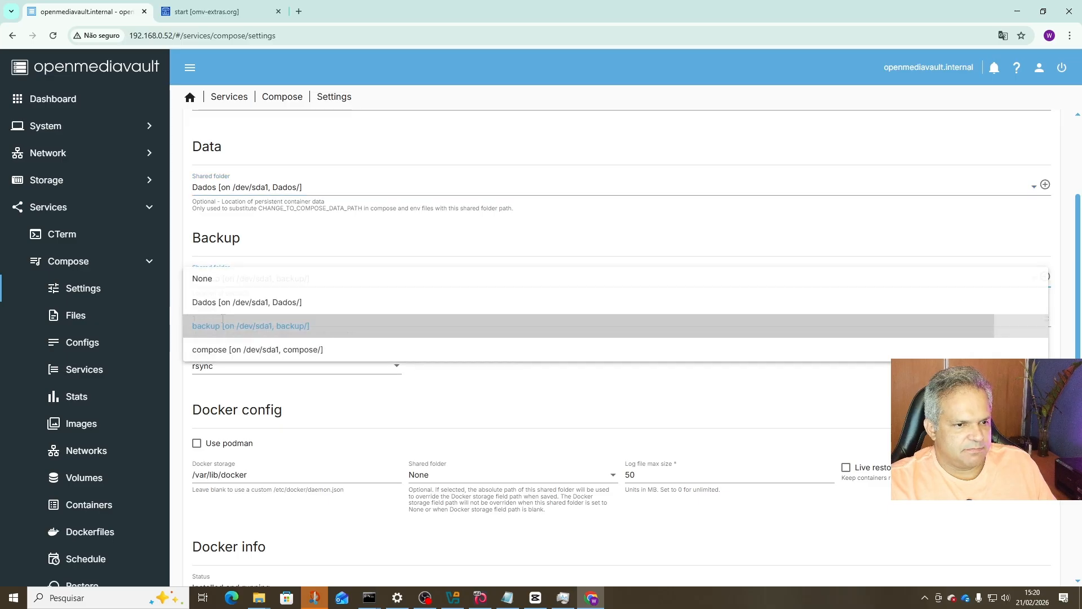
{"action": "scroll", "coordinate": [277, 365], "scroll_direction": "down", "scroll_amount": 3}
{"action": "scroll", "coordinate": [265, 225], "scroll_direction": "up", "scroll_amount": 6}
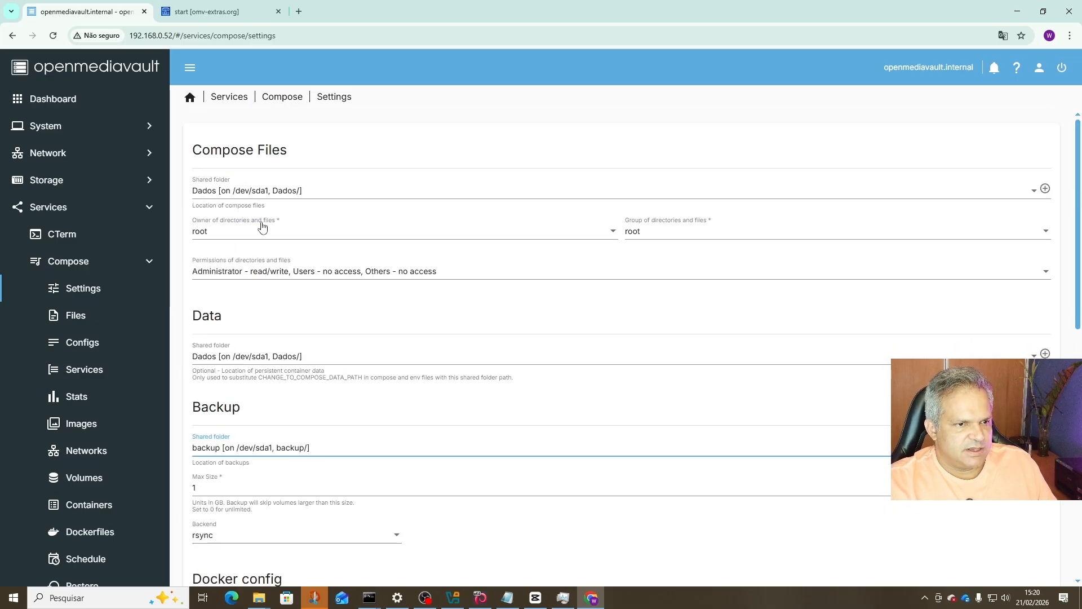
Change the Compose Files shared folder to compose and review the settings form.
{"action": "left_click", "coordinate": [216, 195]}
{"action": "left_click", "coordinate": [214, 238]}
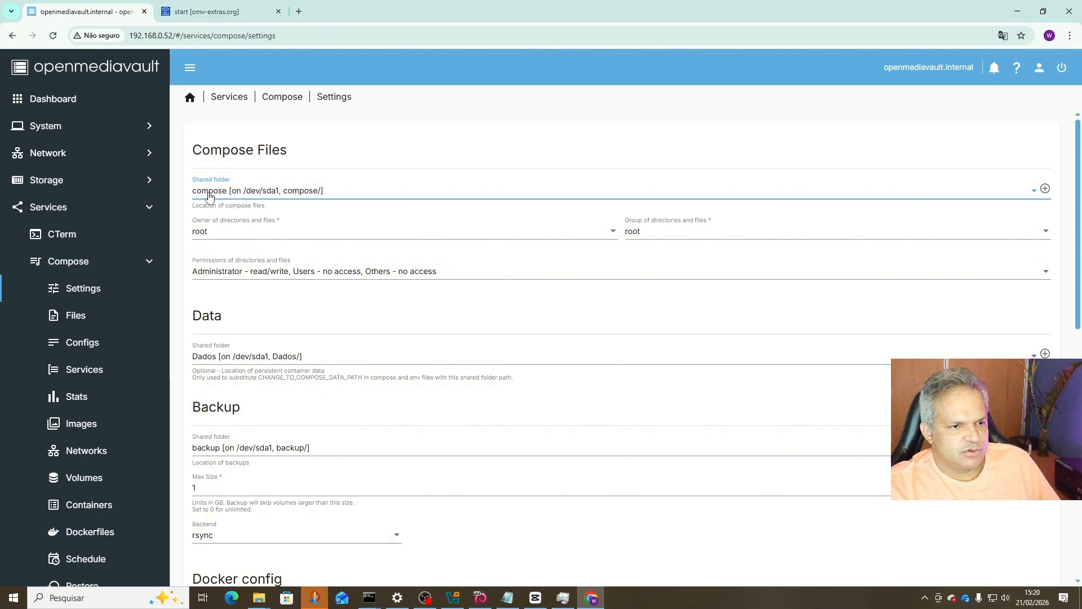
{"action": "scroll", "coordinate": [191, 367], "scroll_direction": "down", "scroll_amount": 1}
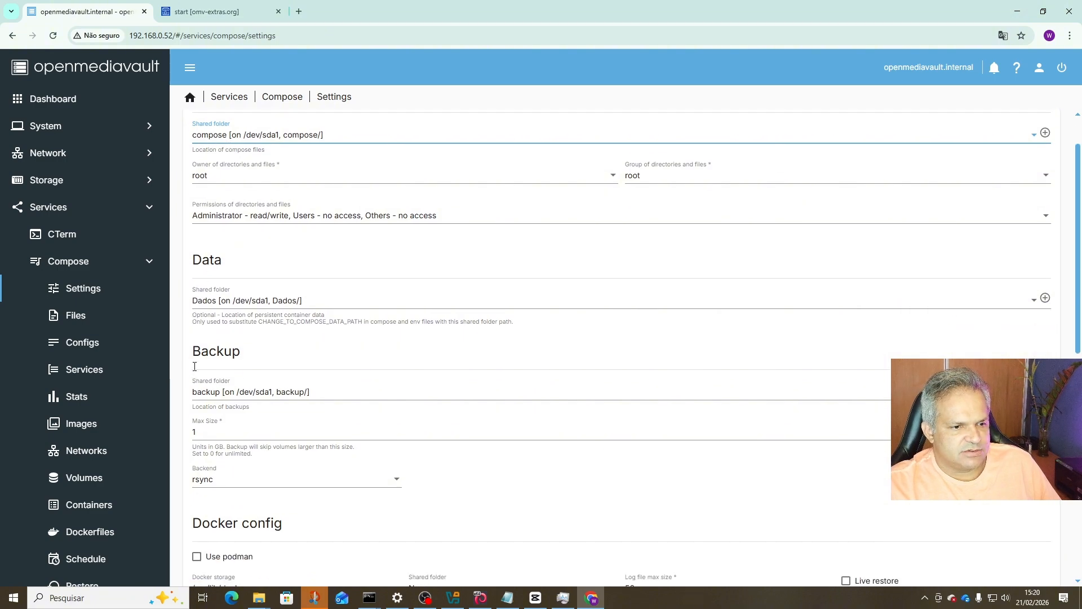
{"action": "scroll", "coordinate": [220, 403], "scroll_direction": "down", "scroll_amount": 3}
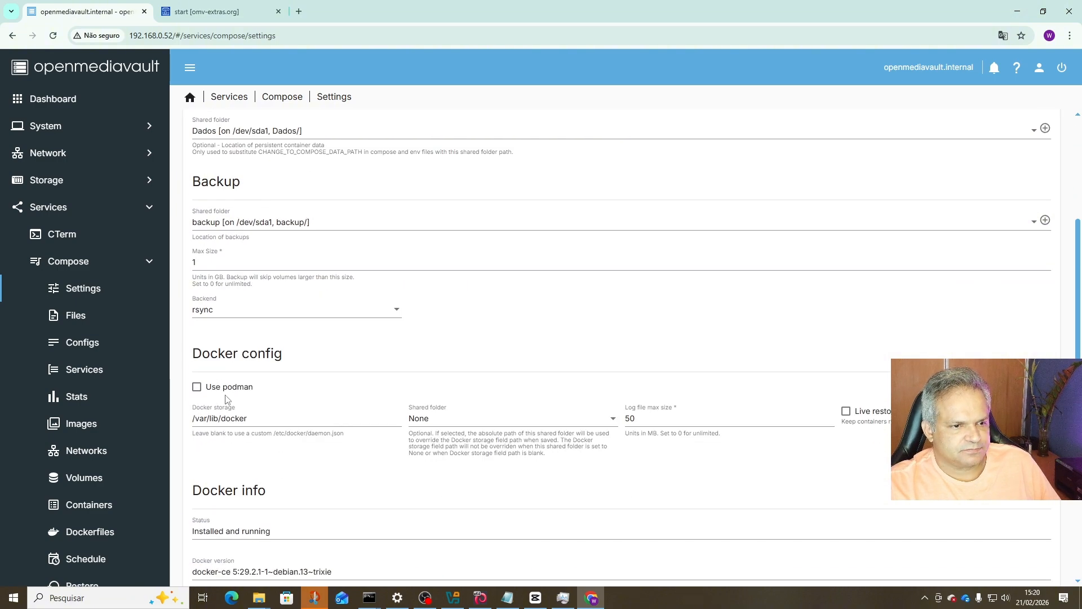
{"action": "scroll", "coordinate": [226, 399], "scroll_direction": "down", "scroll_amount": 6}
{"action": "scroll", "coordinate": [314, 312], "scroll_direction": "up", "scroll_amount": 8}
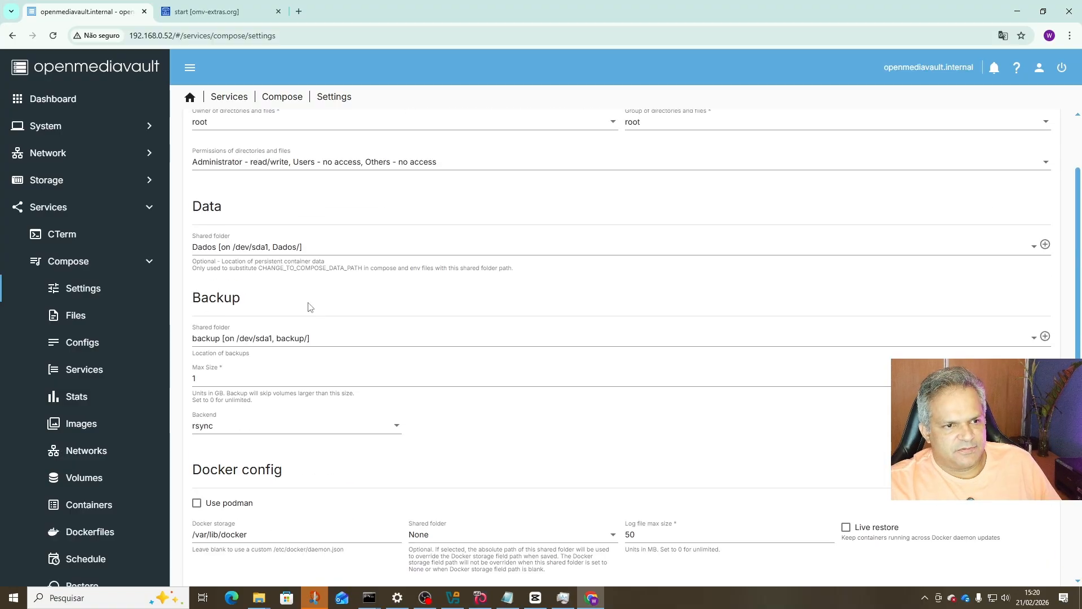
{"action": "scroll", "coordinate": [359, 362], "scroll_direction": "down", "scroll_amount": 8}
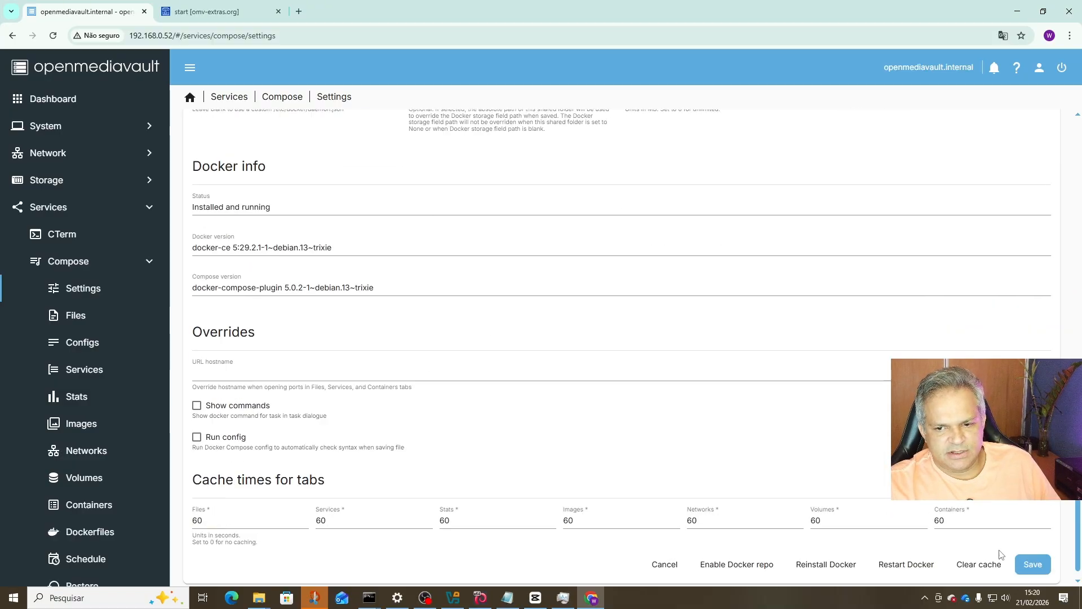
Save the Compose settings, apply and confirm the pending changes, then return to the dashboard overview.
{"action": "left_click", "coordinate": [1035, 559]}
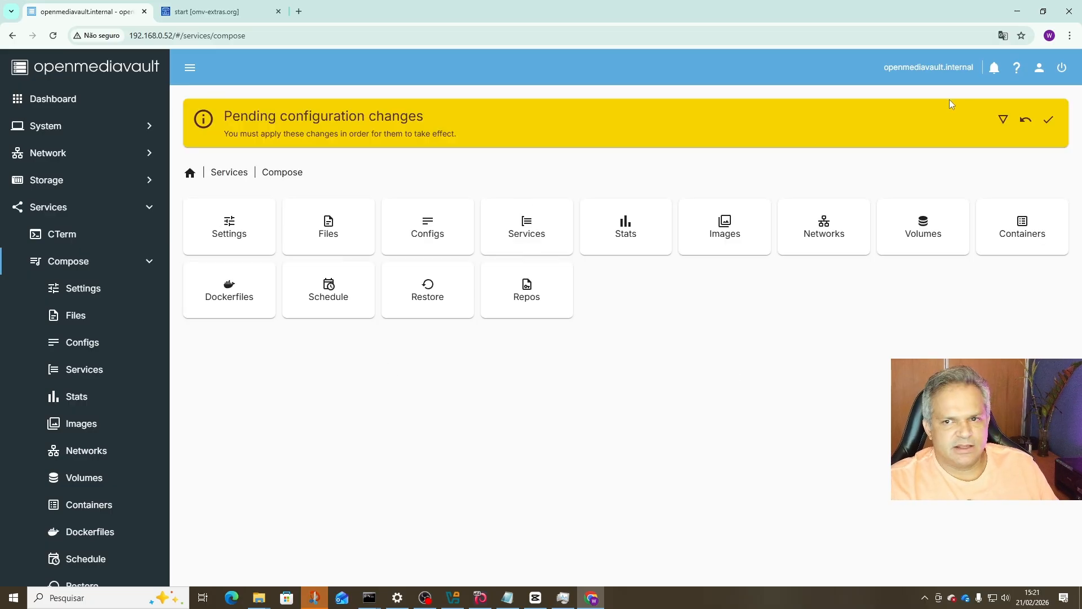
{"action": "left_click", "coordinate": [1048, 119]}
{"action": "left_click", "coordinate": [625, 347]}
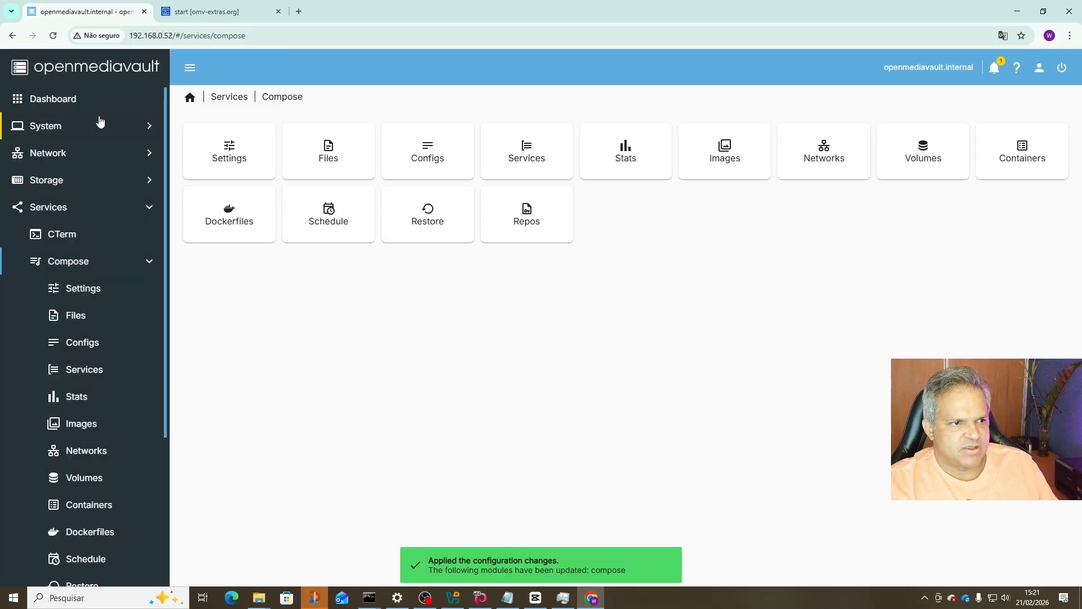
{"action": "left_click", "coordinate": [48, 101]}
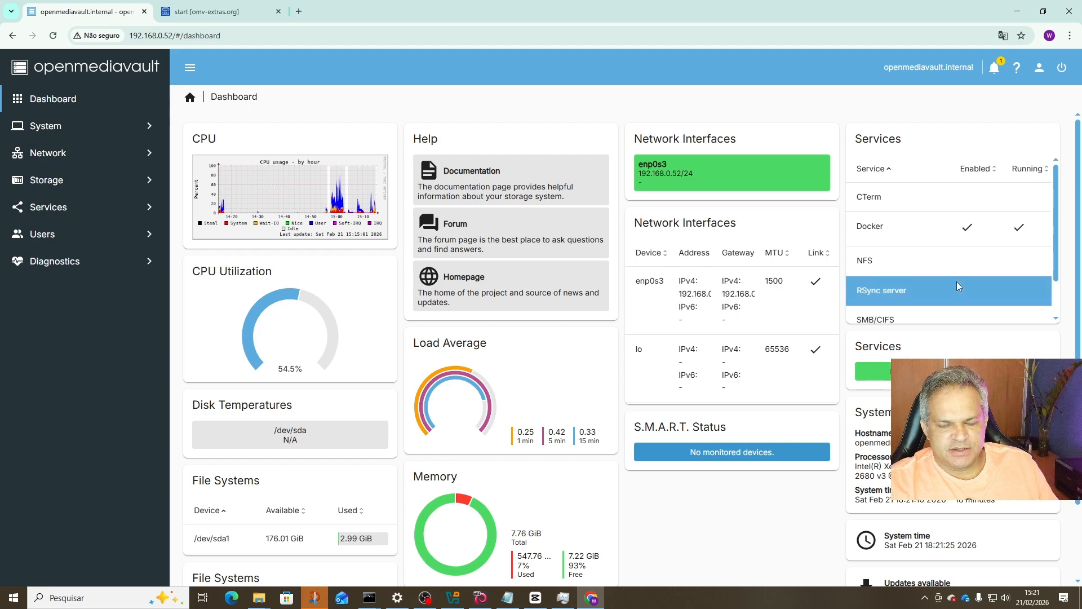
Enable the Container Terminals, Containers grid and Containers table widgets in the dashboard settings.
{"action": "scroll", "coordinate": [958, 286], "scroll_direction": "down", "scroll_amount": 2}
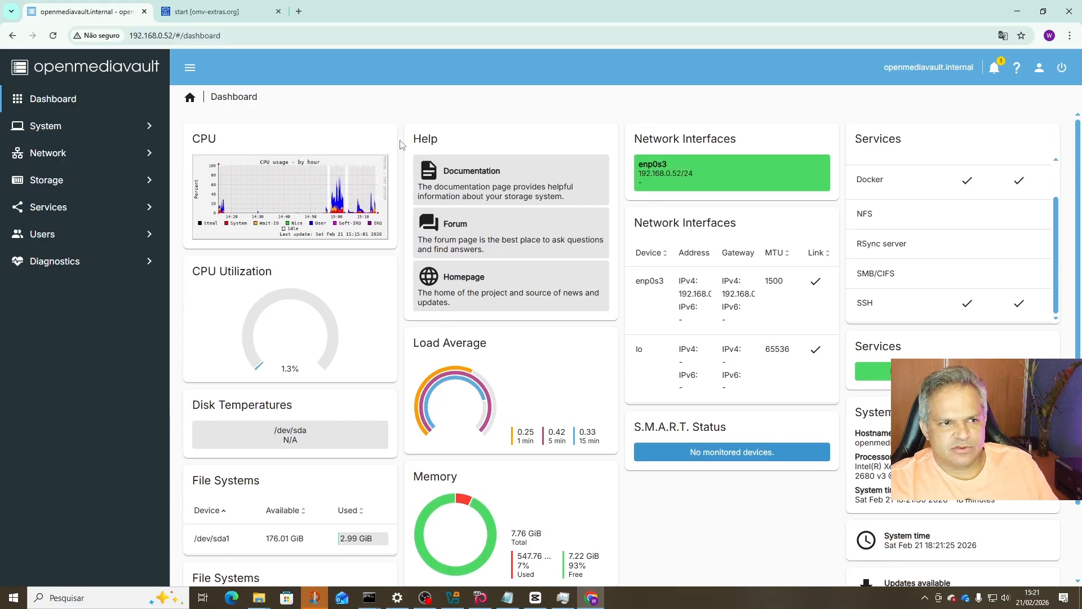
{"action": "left_click", "coordinate": [1062, 71]}
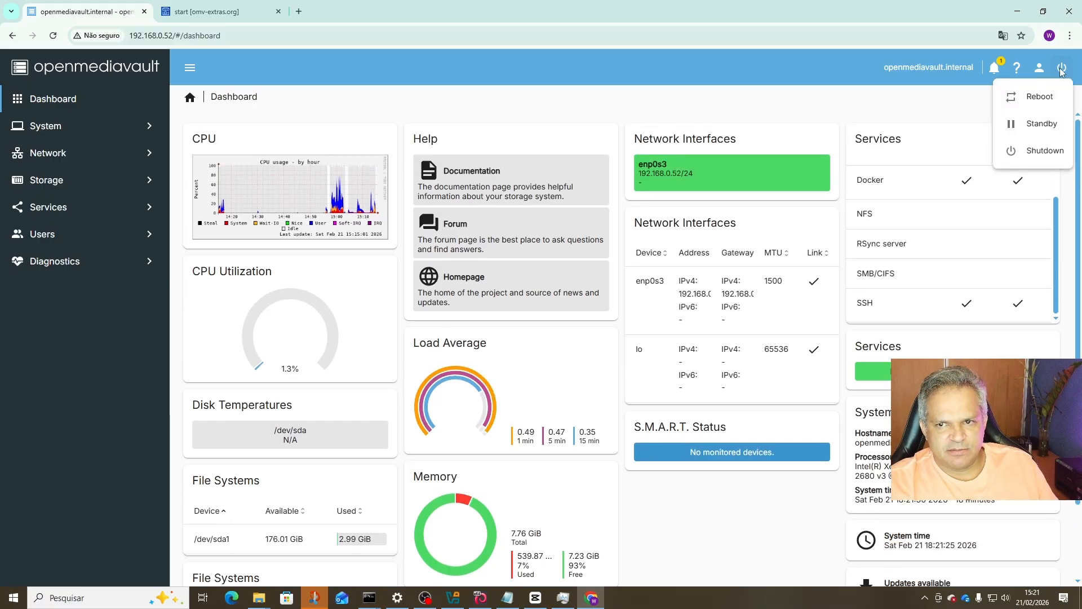
{"action": "left_click", "coordinate": [1039, 67]}
{"action": "left_click", "coordinate": [1039, 68]}
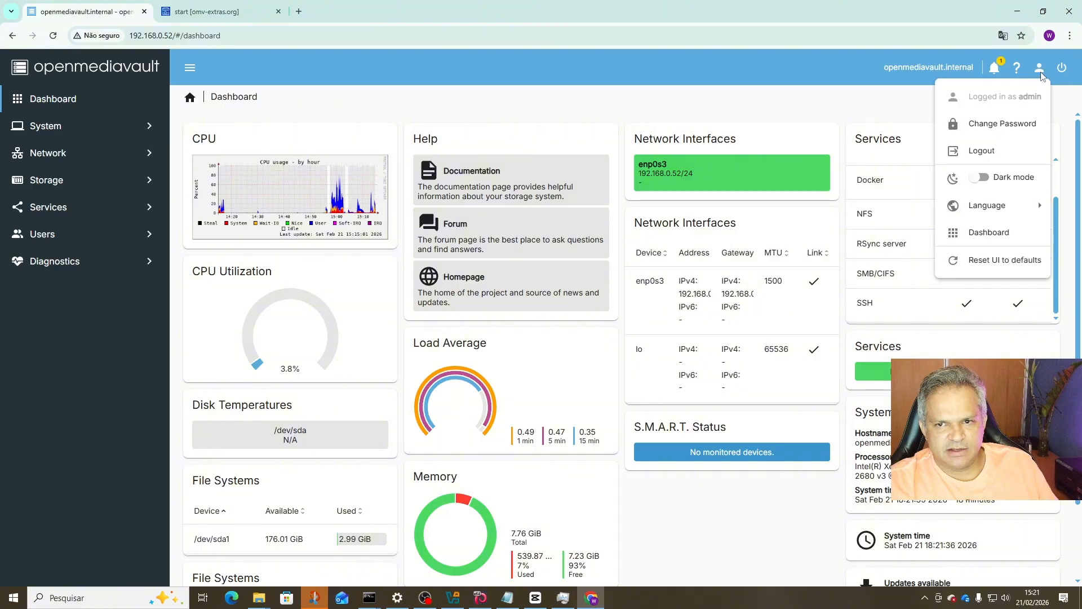
{"action": "left_click", "coordinate": [987, 232]}
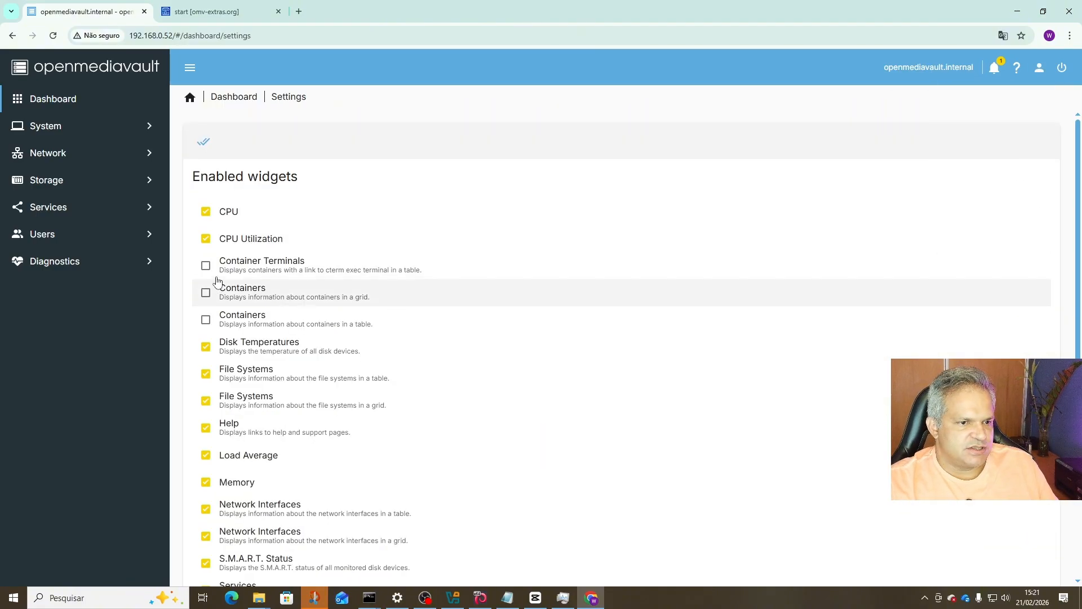
{"action": "scroll", "coordinate": [291, 417], "scroll_direction": "down", "scroll_amount": 4}
{"action": "scroll", "coordinate": [291, 417], "scroll_direction": "up", "scroll_amount": 4}
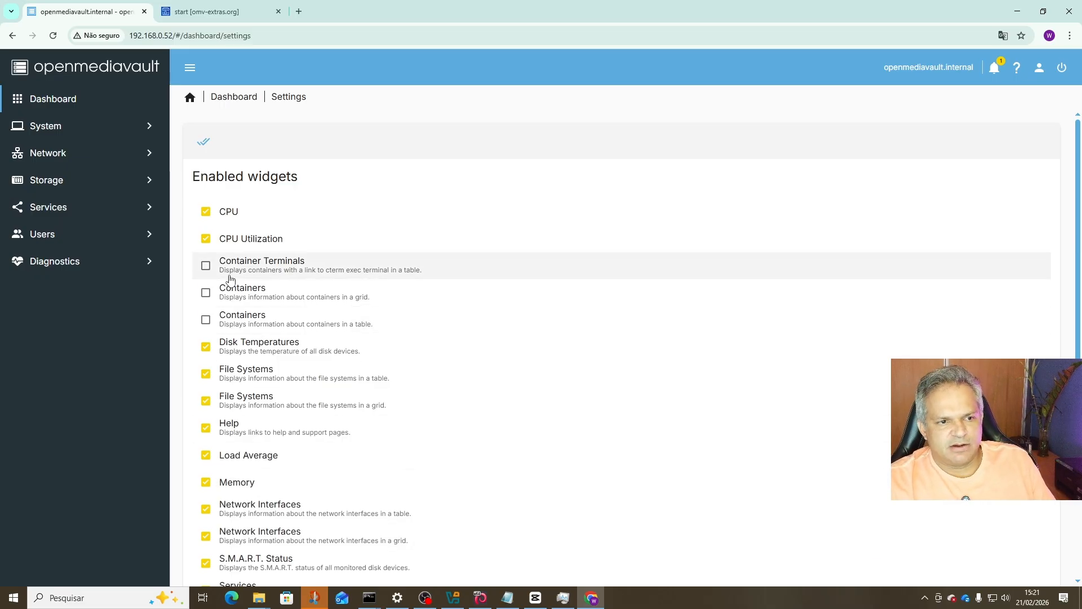
{"action": "left_click", "coordinate": [205, 266]}
{"action": "left_click", "coordinate": [206, 293]}
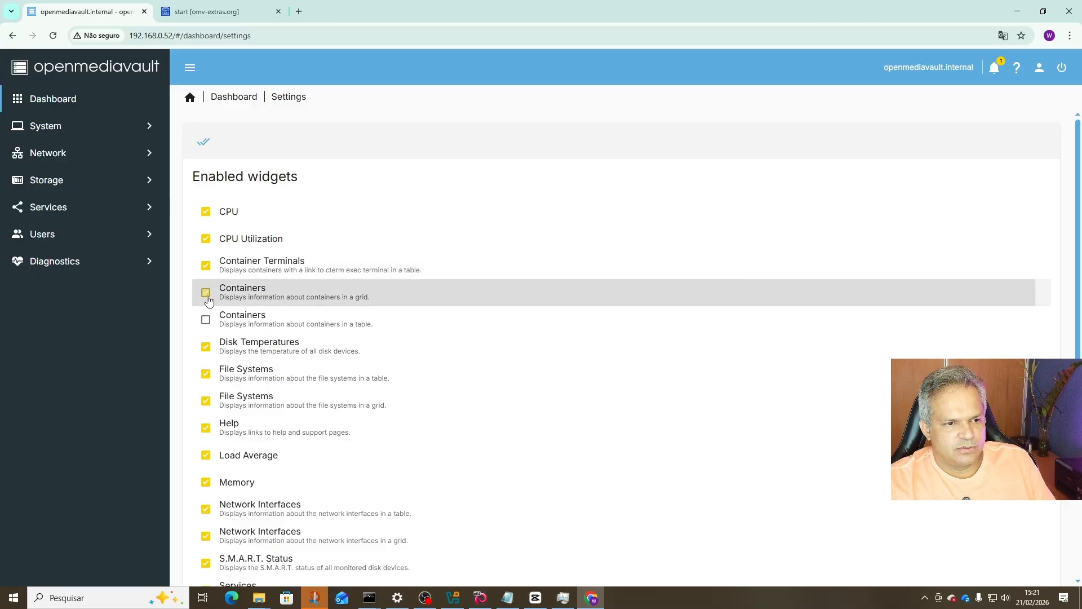
{"action": "left_click", "coordinate": [206, 320]}
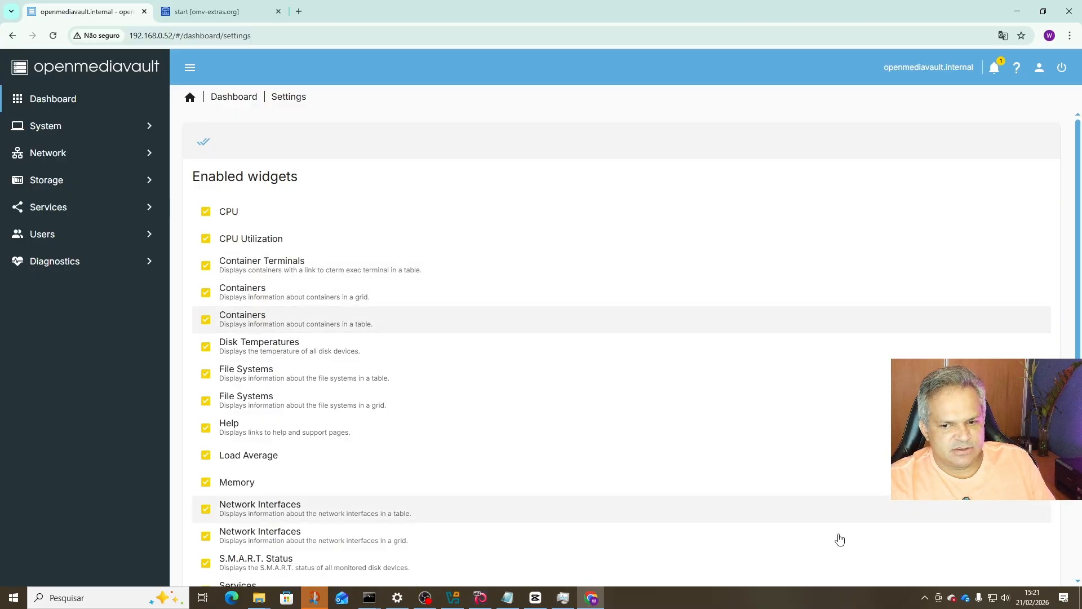
{"action": "scroll", "coordinate": [993, 507], "scroll_direction": "down", "scroll_amount": 4}
{"action": "left_click", "coordinate": [1040, 553]}
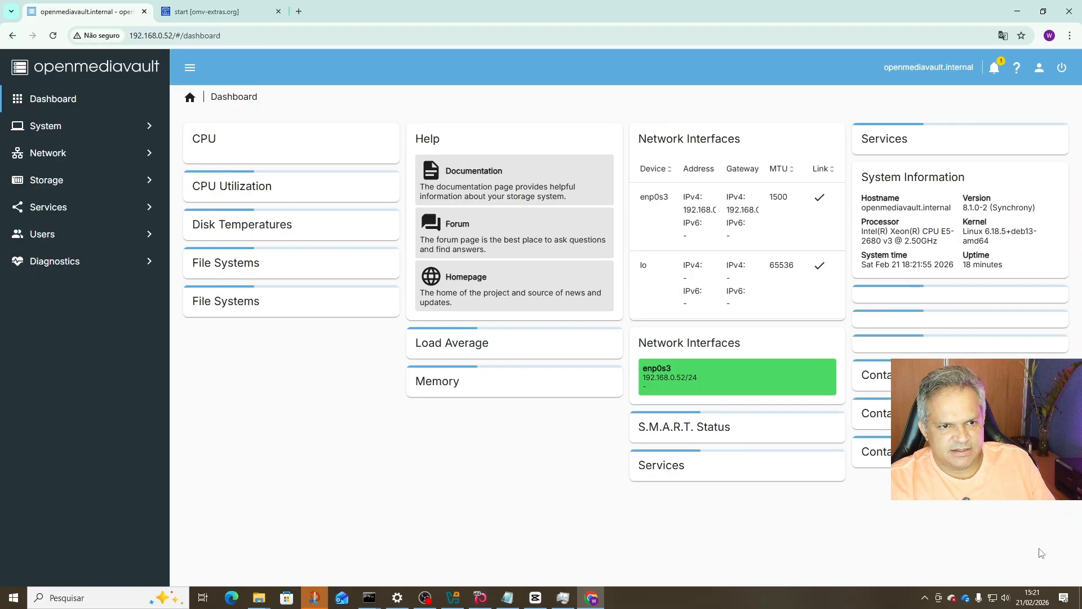
{"action": "scroll", "coordinate": [543, 441], "scroll_direction": "down", "scroll_amount": 3}
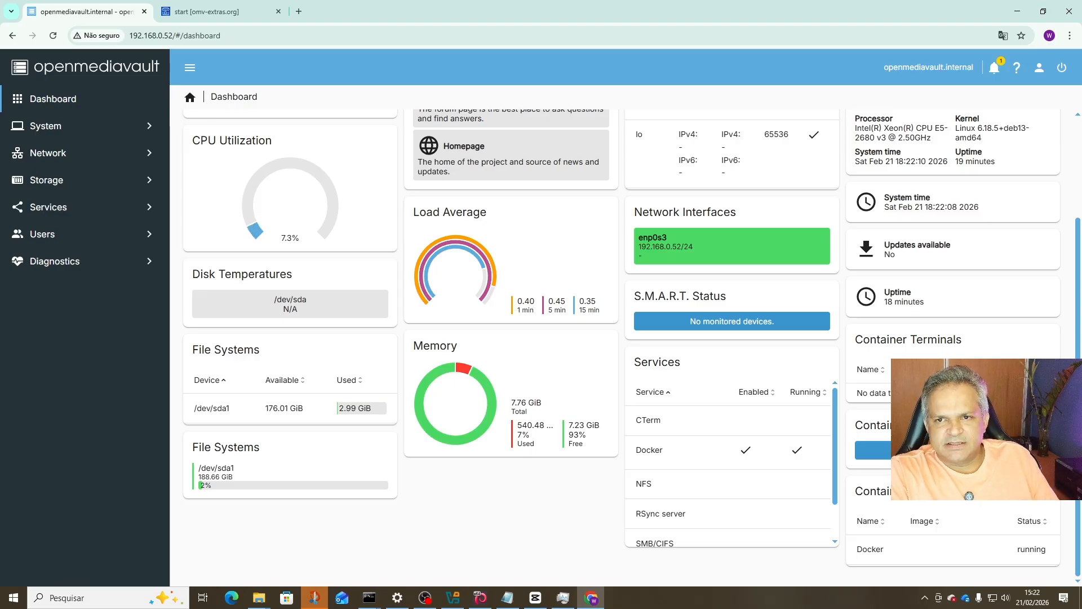
{"action": "scroll", "coordinate": [621, 338], "scroll_direction": "up", "scroll_amount": 3}
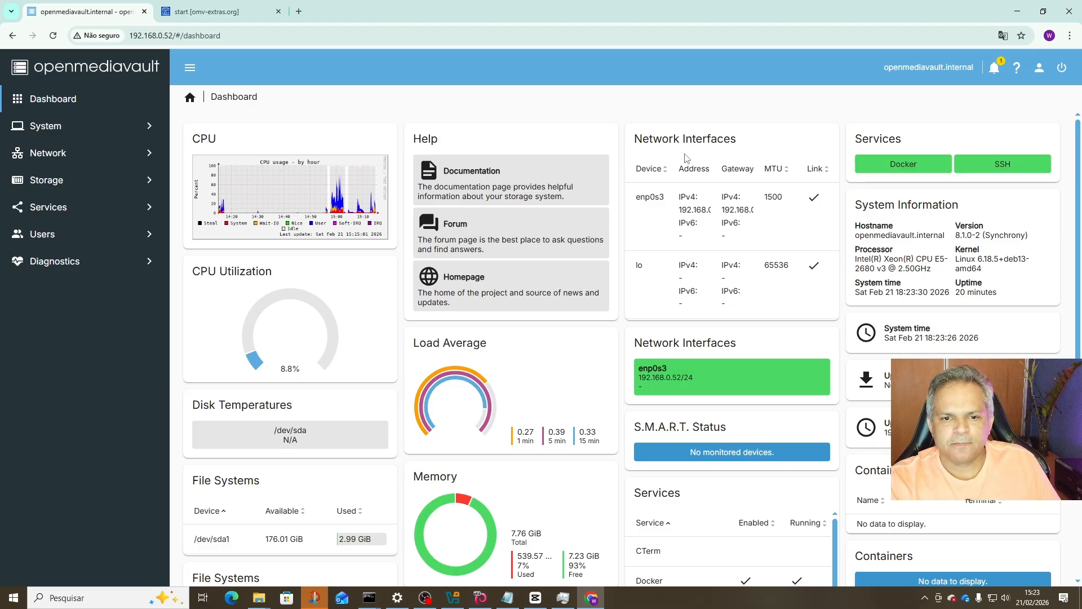
{"action": "scroll", "coordinate": [704, 340], "scroll_direction": "down", "scroll_amount": 2}
{"action": "scroll", "coordinate": [706, 340], "scroll_direction": "up", "scroll_amount": 2}
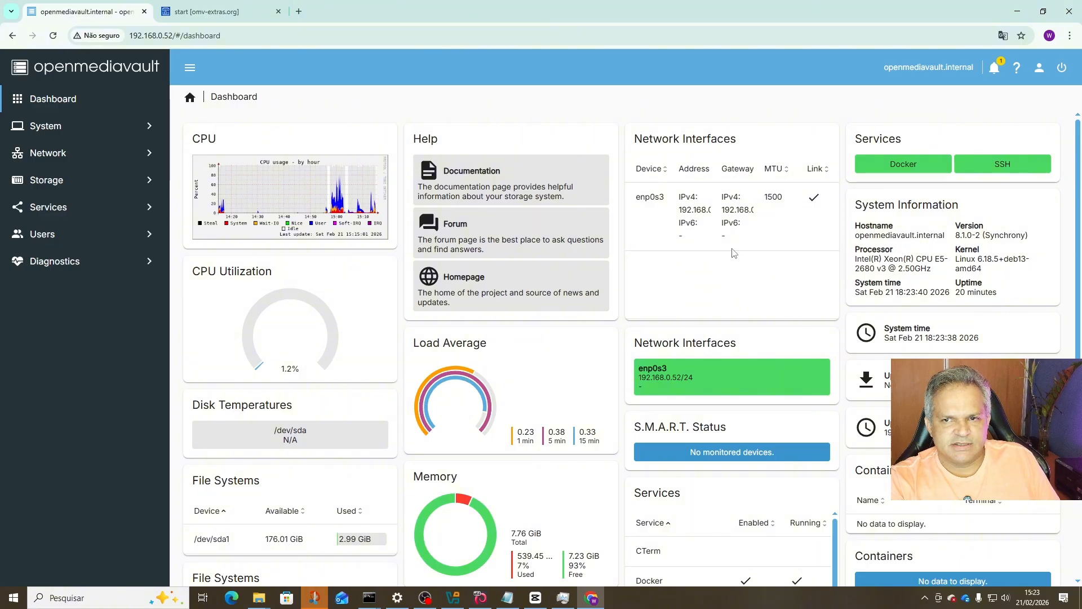
Dismiss the account menu and show Network > Interfaces, listing enp0s3 at static 192.168.0.52.
{"action": "left_click", "coordinate": [1039, 67]}
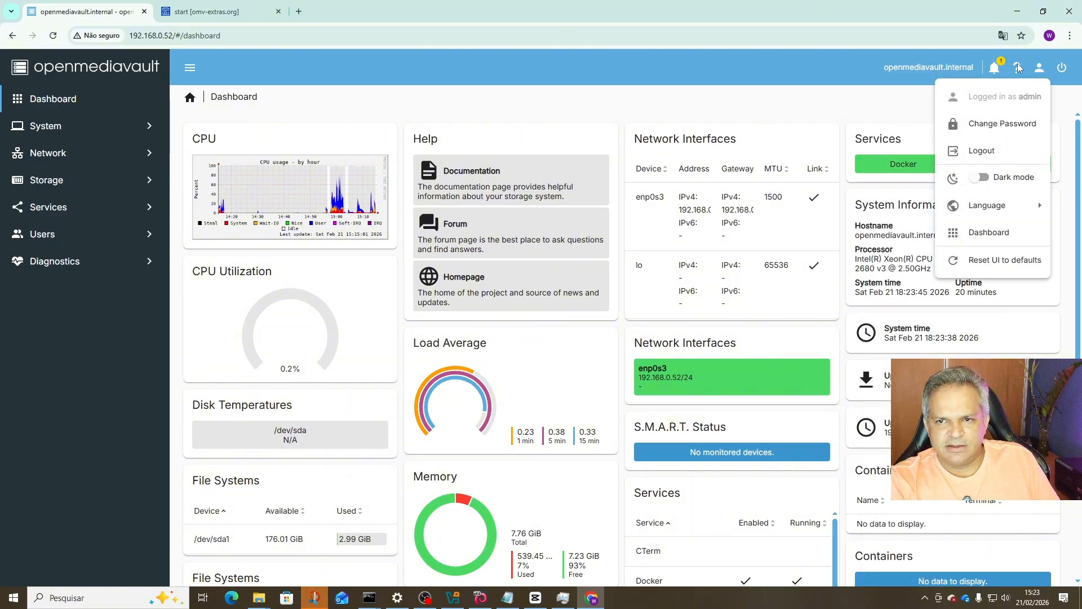
{"action": "left_click", "coordinate": [1039, 68]}
{"action": "left_click", "coordinate": [1039, 67]}
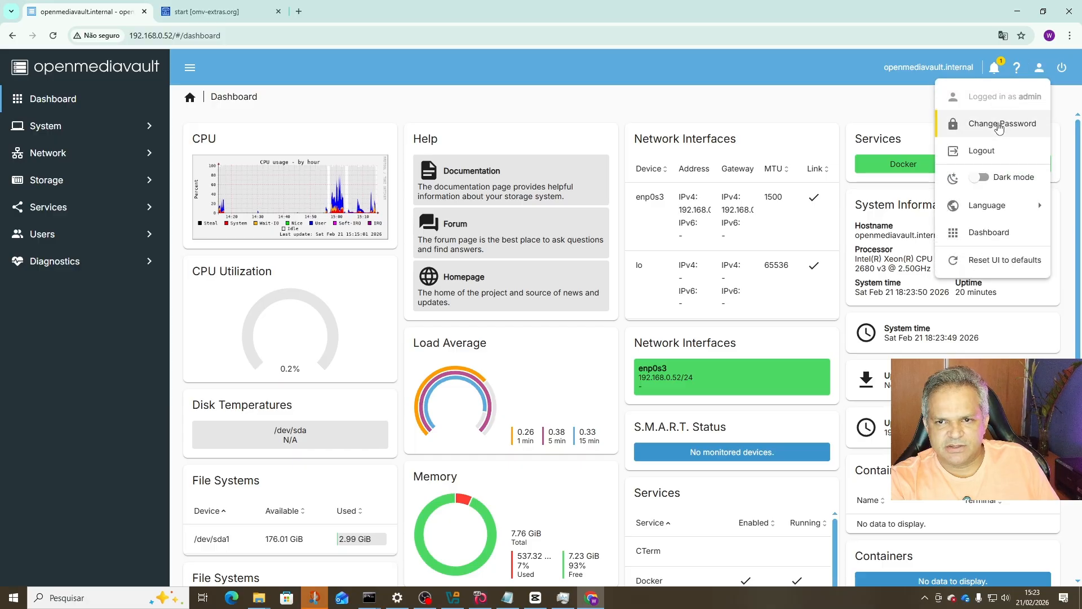
{"action": "key", "text": "Escape"}
{"action": "left_click", "coordinate": [56, 161]}
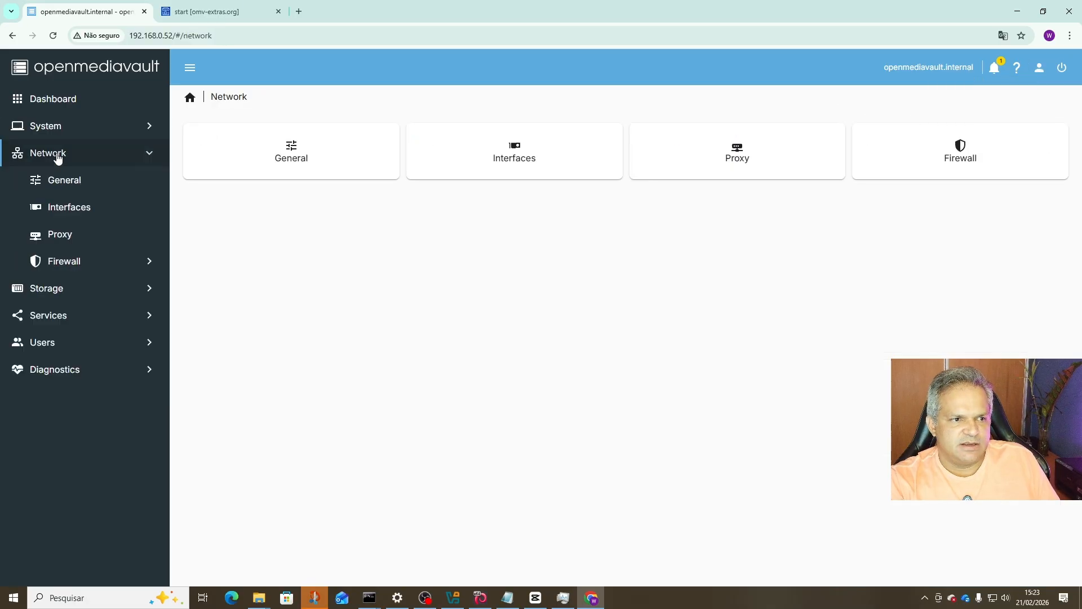
{"action": "left_click", "coordinate": [63, 210]}
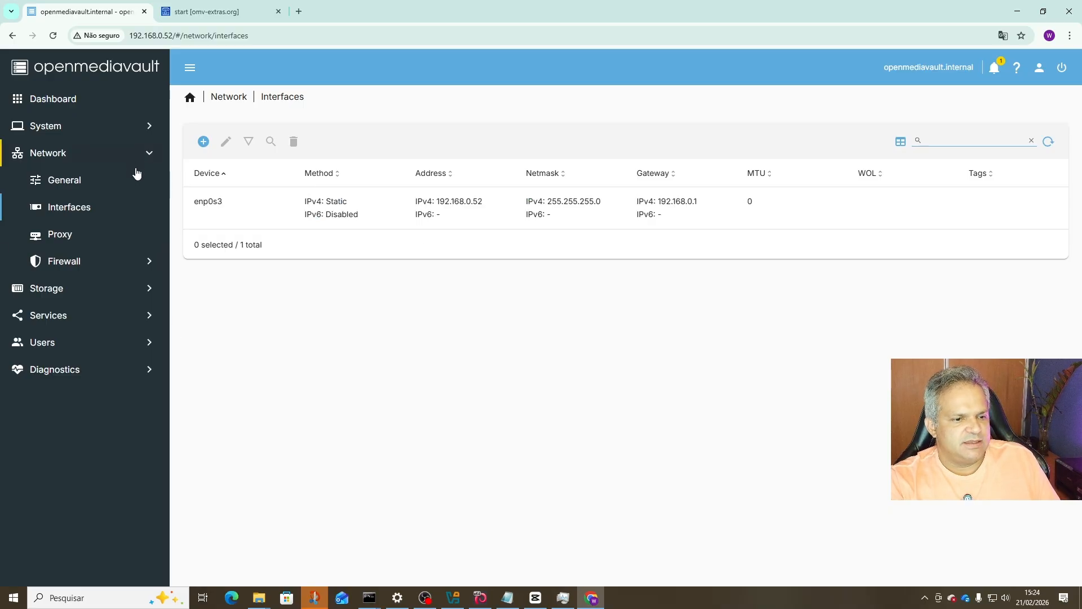
{"action": "mouse_move", "coordinate": [372, 595]}
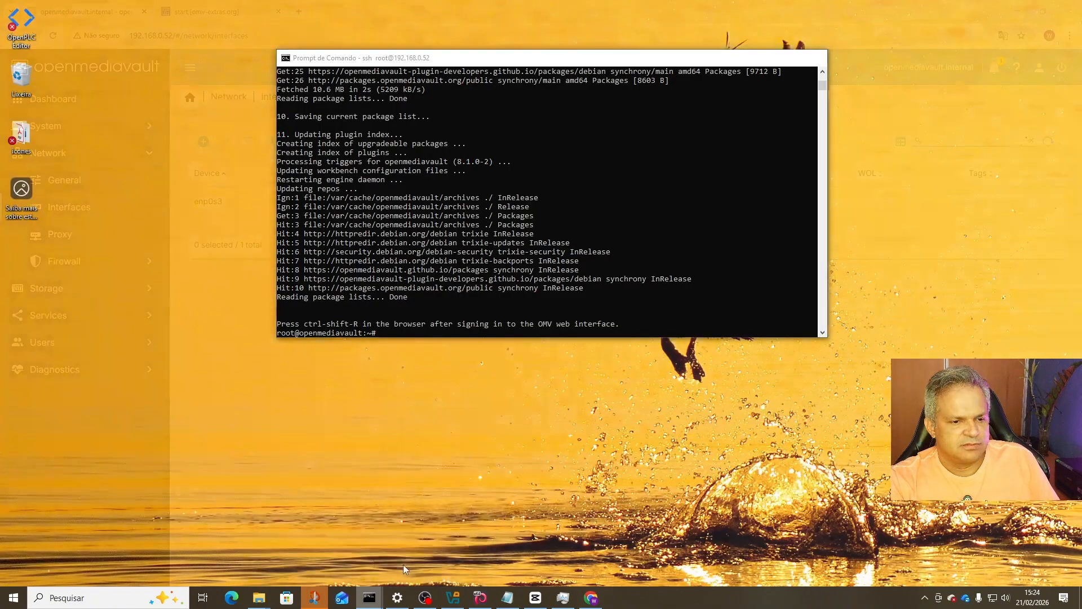
{"action": "left_click", "coordinate": [403, 564]}
{"action": "scroll", "coordinate": [325, 319], "scroll_direction": "up", "scroll_amount": 13}
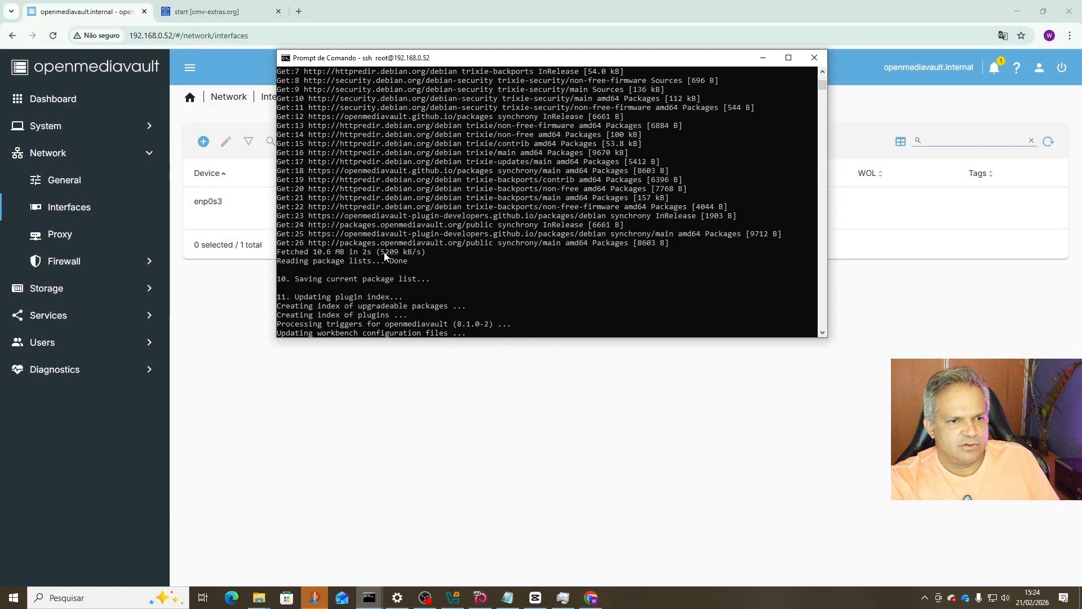
{"action": "scroll", "coordinate": [394, 169], "scroll_direction": "up", "scroll_amount": 5}
{"action": "scroll", "coordinate": [447, 186], "scroll_direction": "down", "scroll_amount": 1}
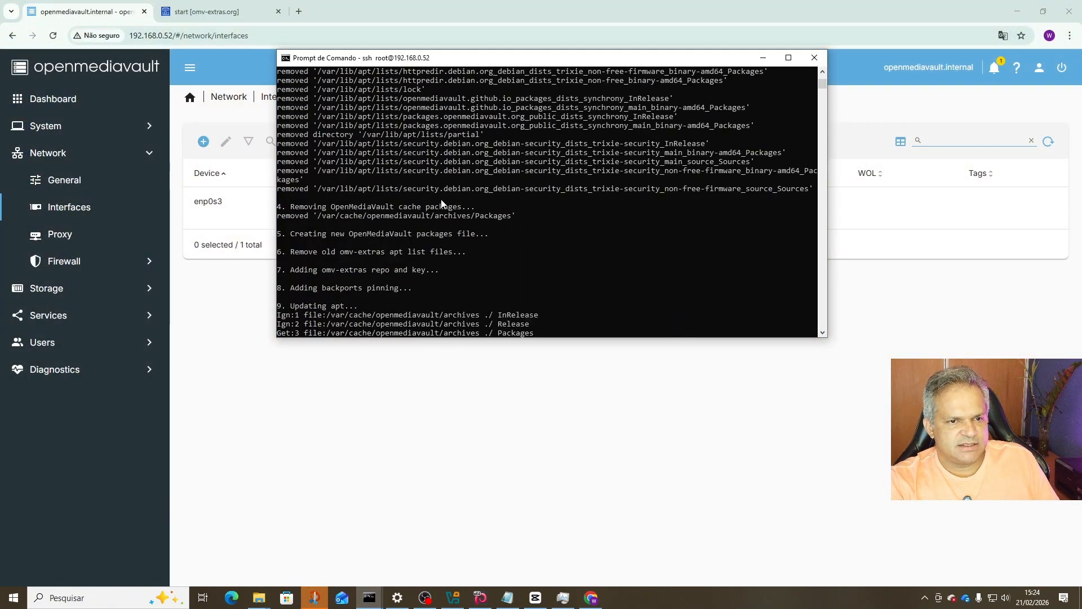
{"action": "left_click", "coordinate": [219, 13]}
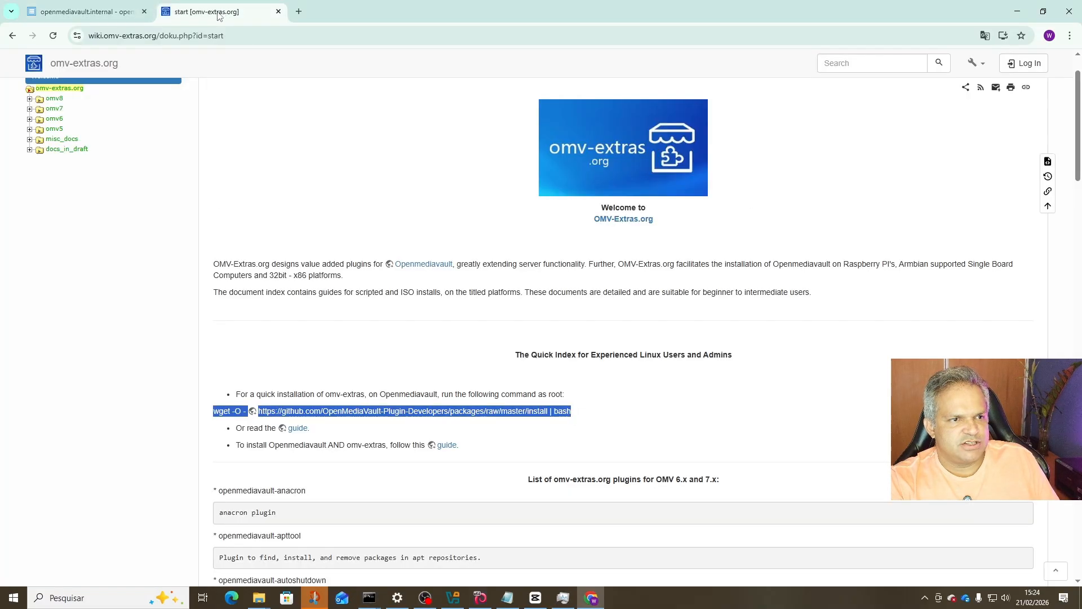
{"action": "left_click", "coordinate": [108, 12]}
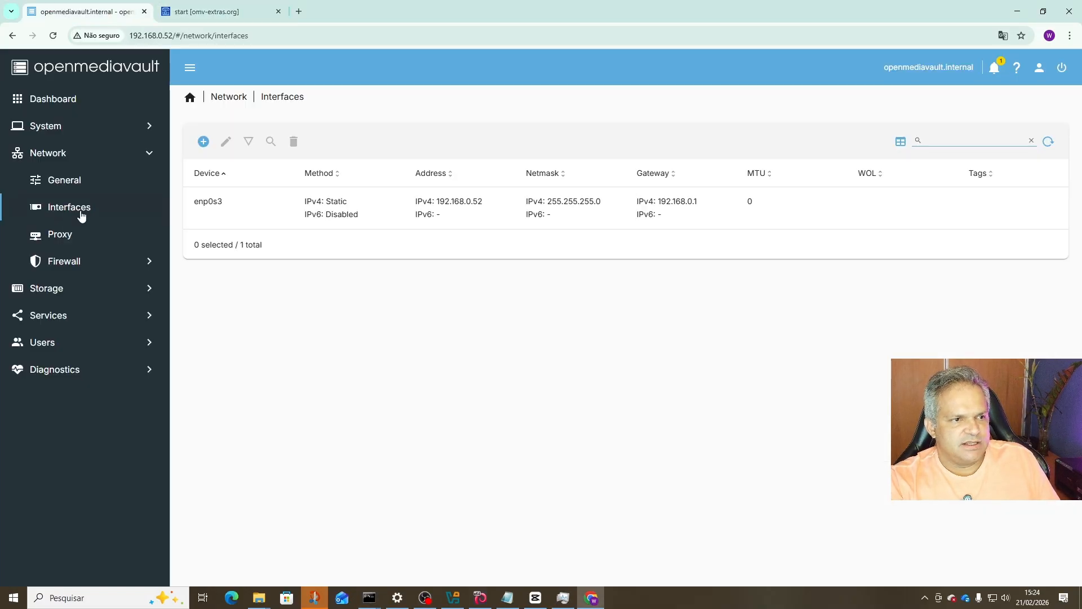
Go to System > Plugins and filter the plugin list by 'compo'.
{"action": "left_click", "coordinate": [124, 319]}
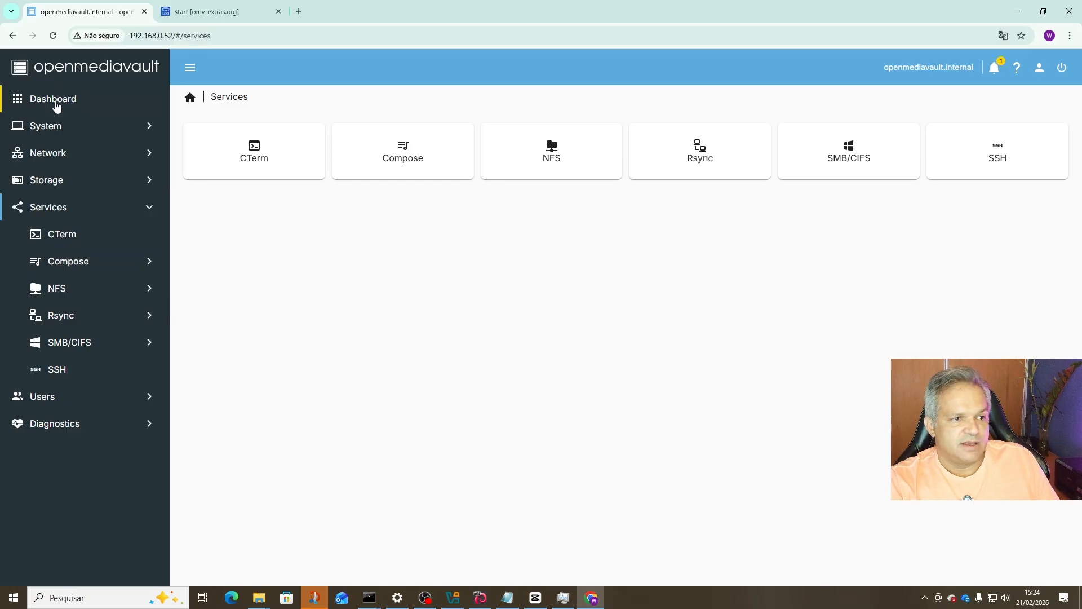
{"action": "left_click", "coordinate": [72, 126]}
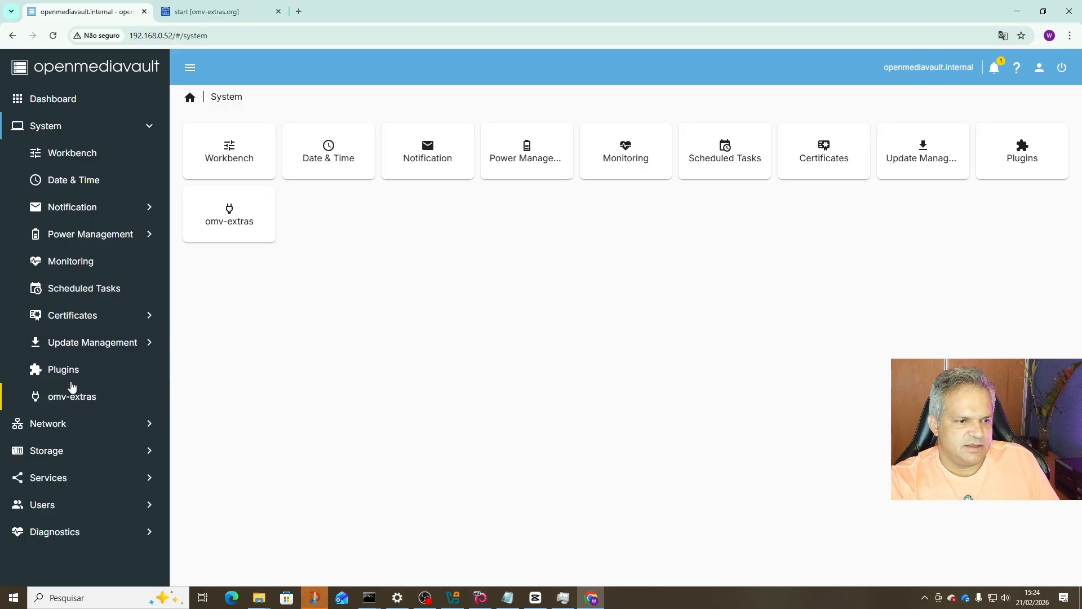
{"action": "left_click", "coordinate": [69, 372]}
{"action": "left_click", "coordinate": [933, 141]}
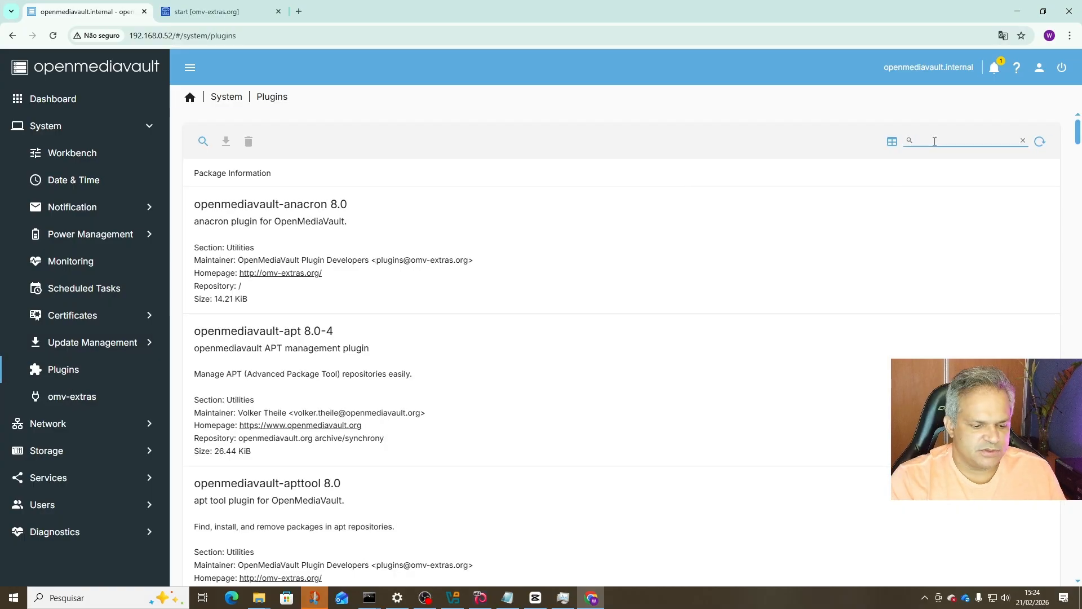
{"action": "type", "text": "compo"}
Confirm openmediavault-compose 8.1.4 shows as Installed, then go to the Services overview.
{"action": "left_click", "coordinate": [223, 250]}
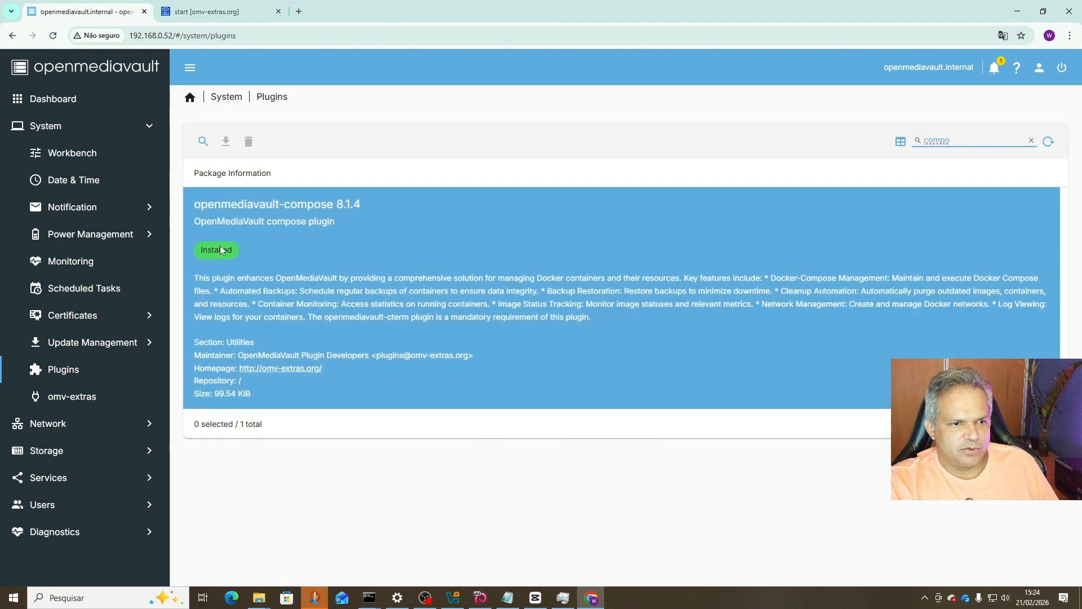
{"action": "left_click", "coordinate": [220, 264]}
{"action": "left_click", "coordinate": [238, 292]}
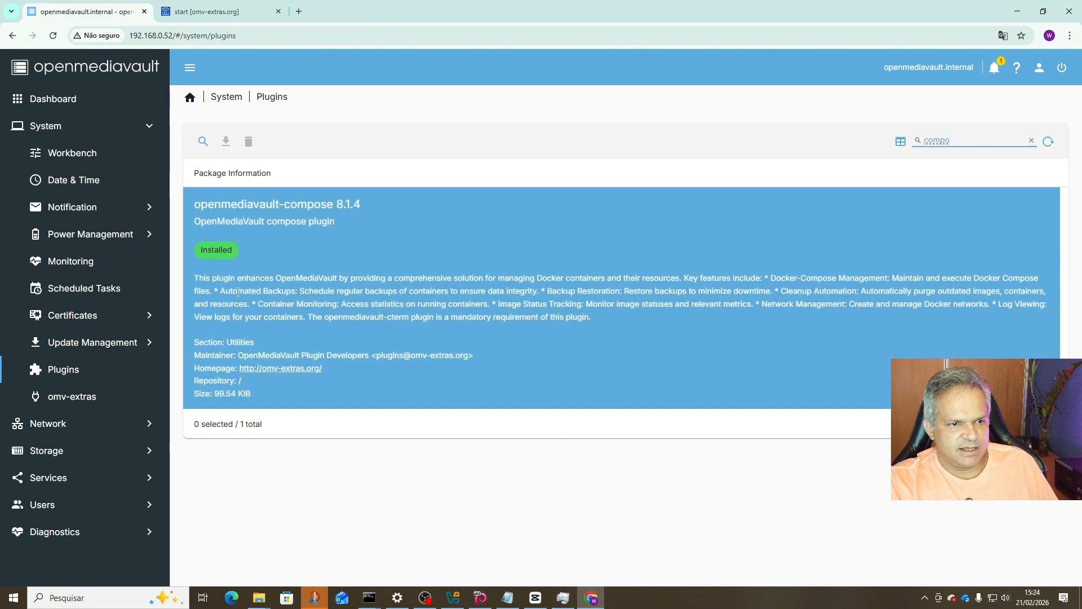
{"action": "left_click", "coordinate": [291, 251]}
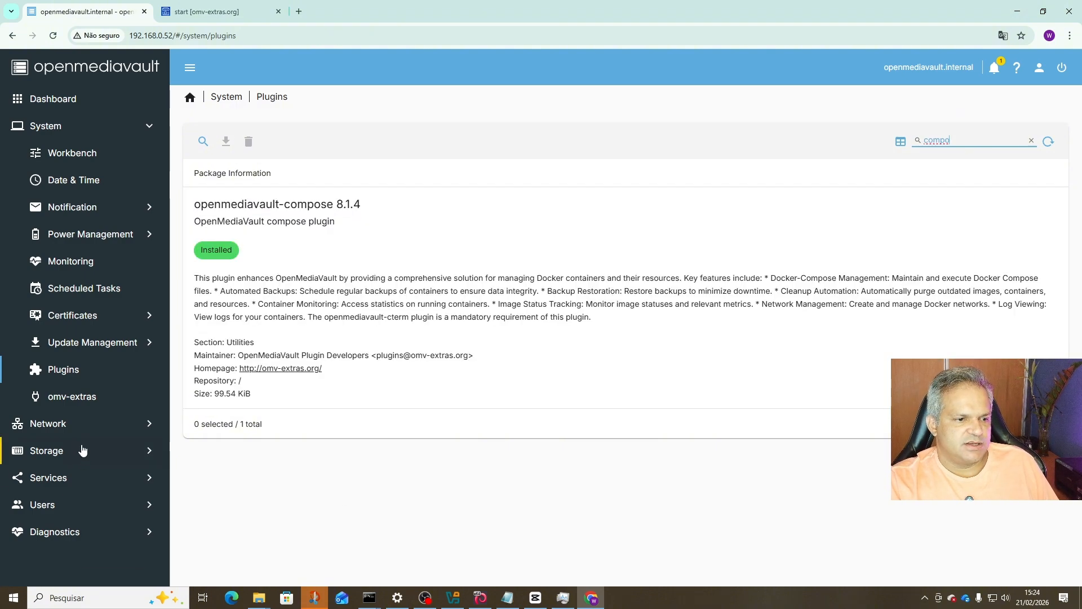
{"action": "left_click", "coordinate": [82, 478]}
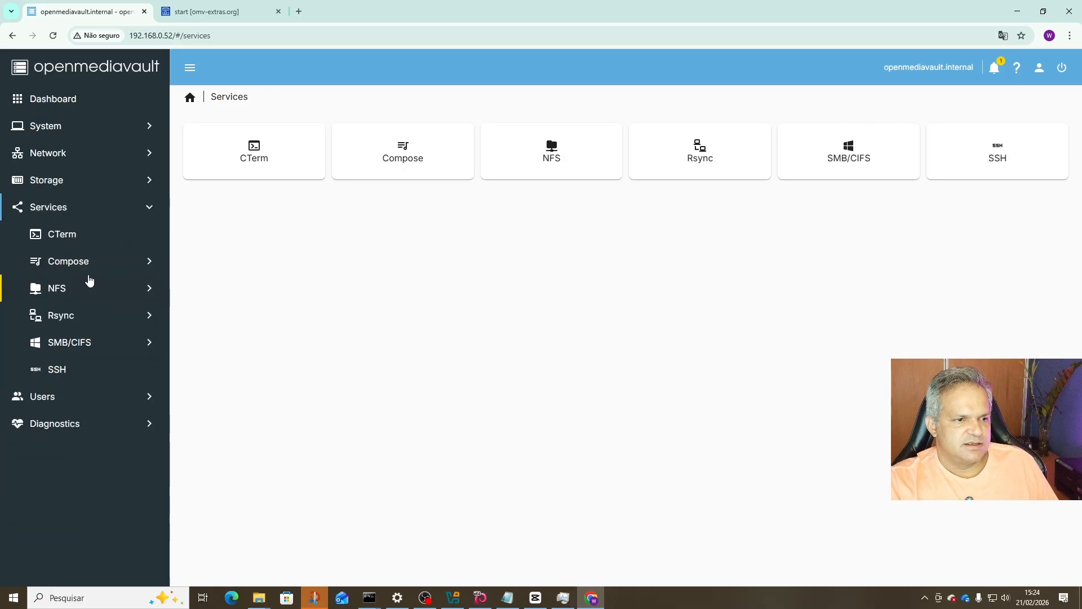
Check the empty Compose Files list and the shared folders Dados, backup and compose.
{"action": "left_click", "coordinate": [89, 272]}
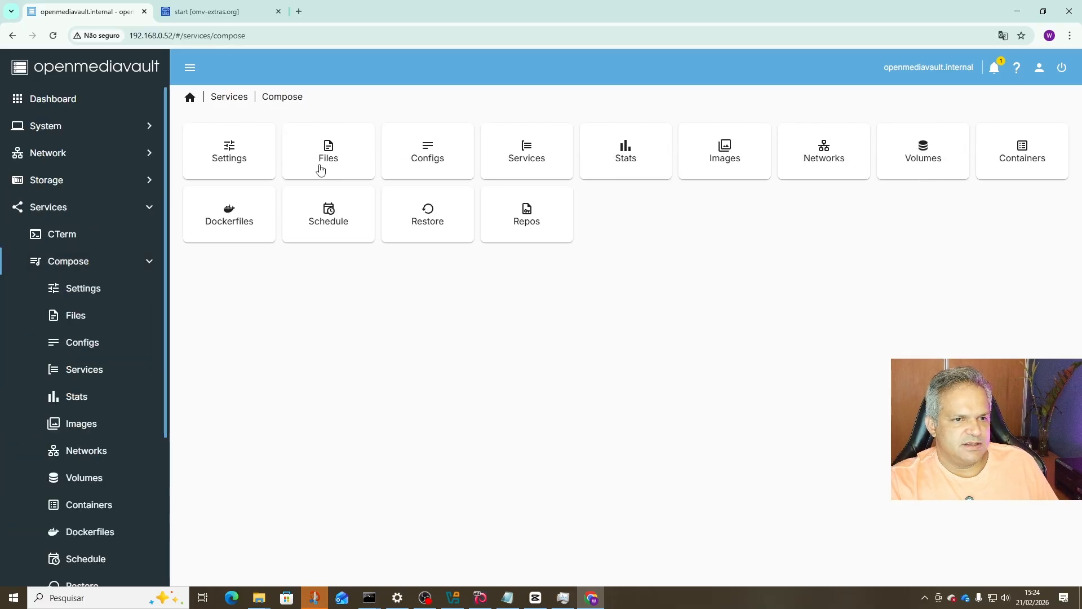
{"action": "left_click", "coordinate": [321, 170]}
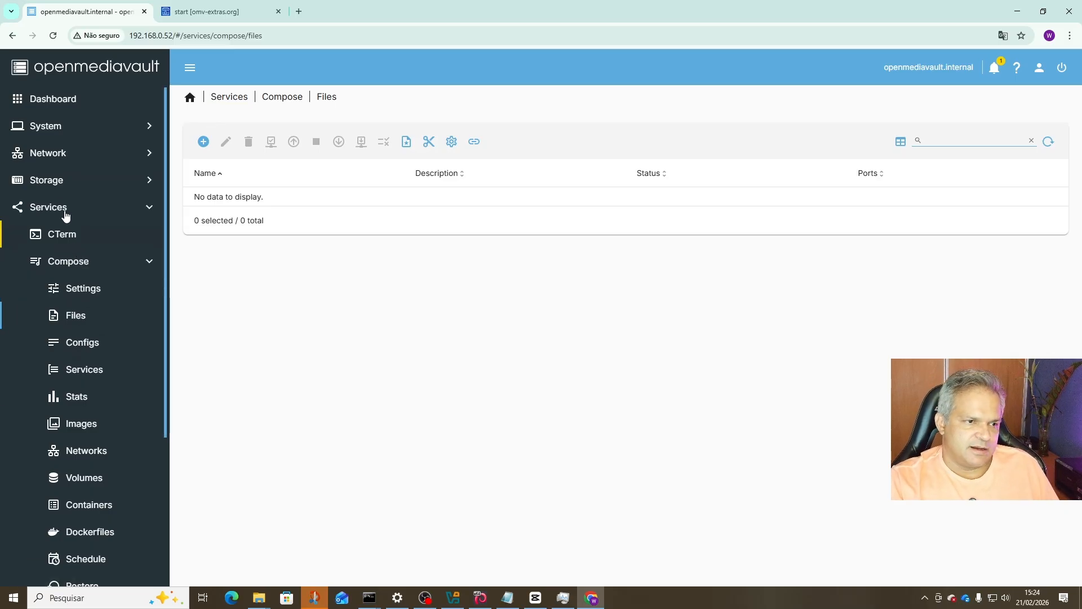
{"action": "left_click", "coordinate": [62, 179]}
{"action": "left_click", "coordinate": [90, 288]}
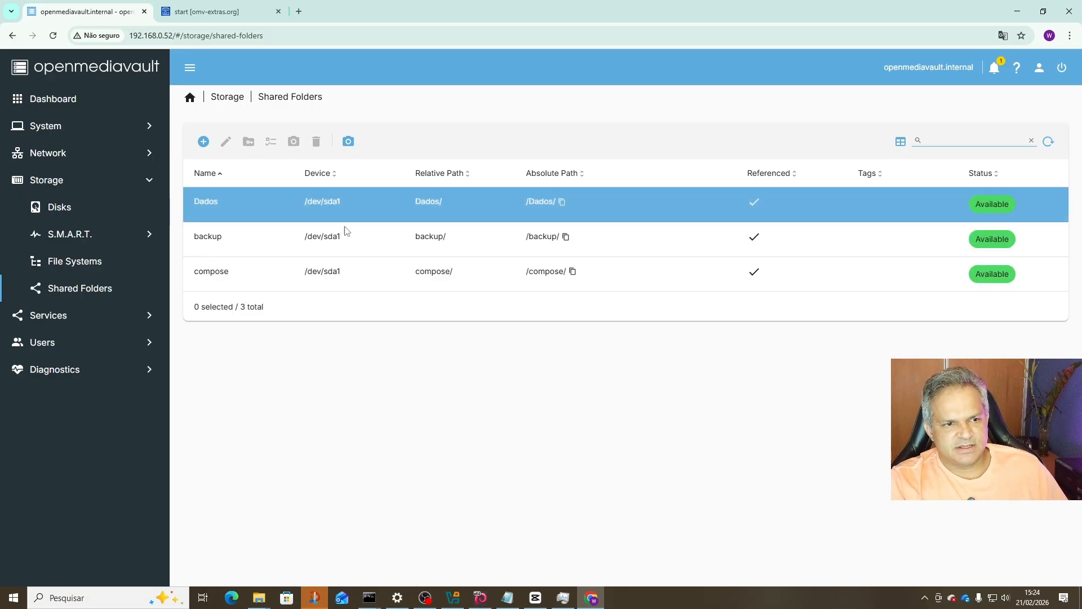
Navigate to Services > Compose > Settings.
{"action": "left_click", "coordinate": [73, 321]}
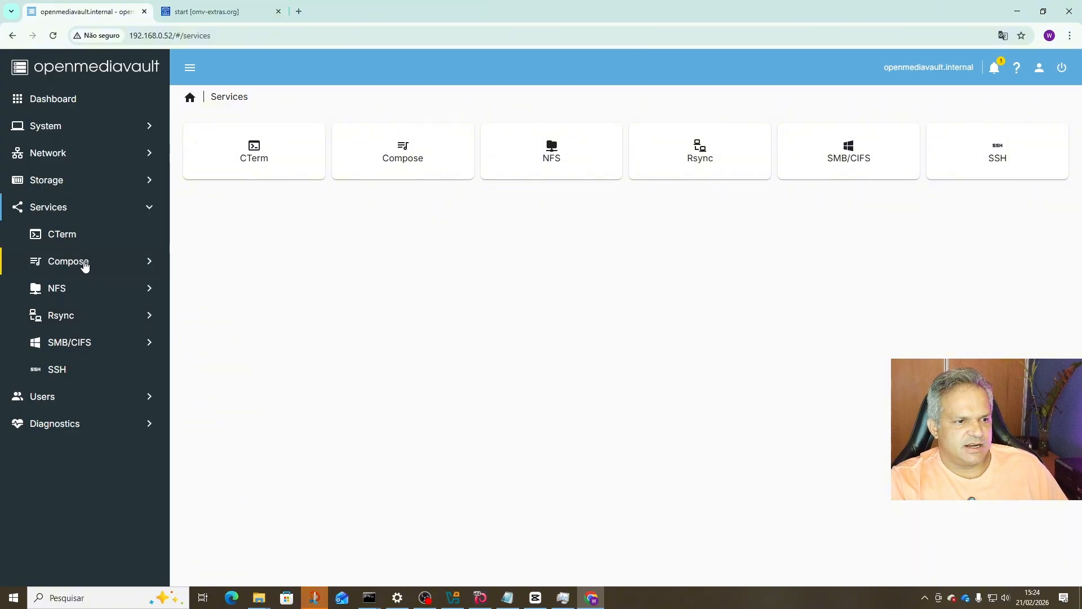
{"action": "left_click", "coordinate": [82, 262]}
{"action": "left_click", "coordinate": [225, 174]}
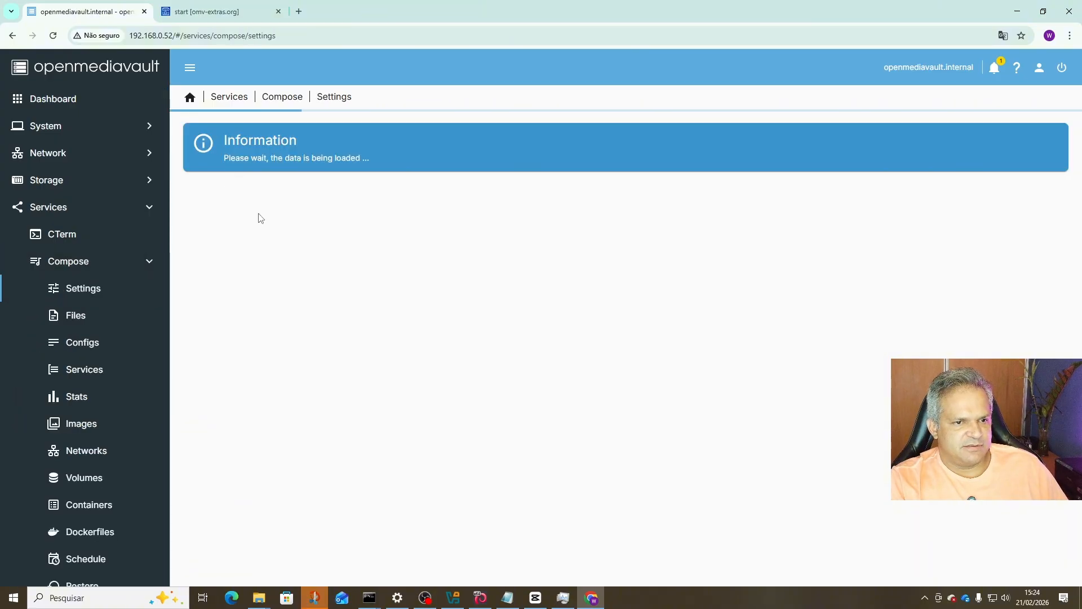